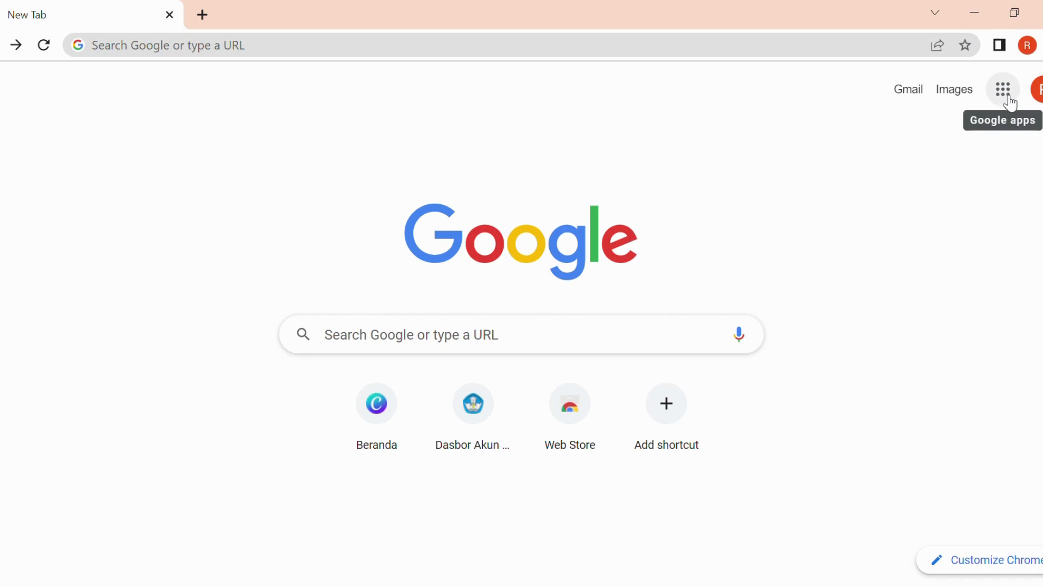
# - Open the Google apps launcher and scroll it down until Sites is visible
pyautogui.click(1010, 100)
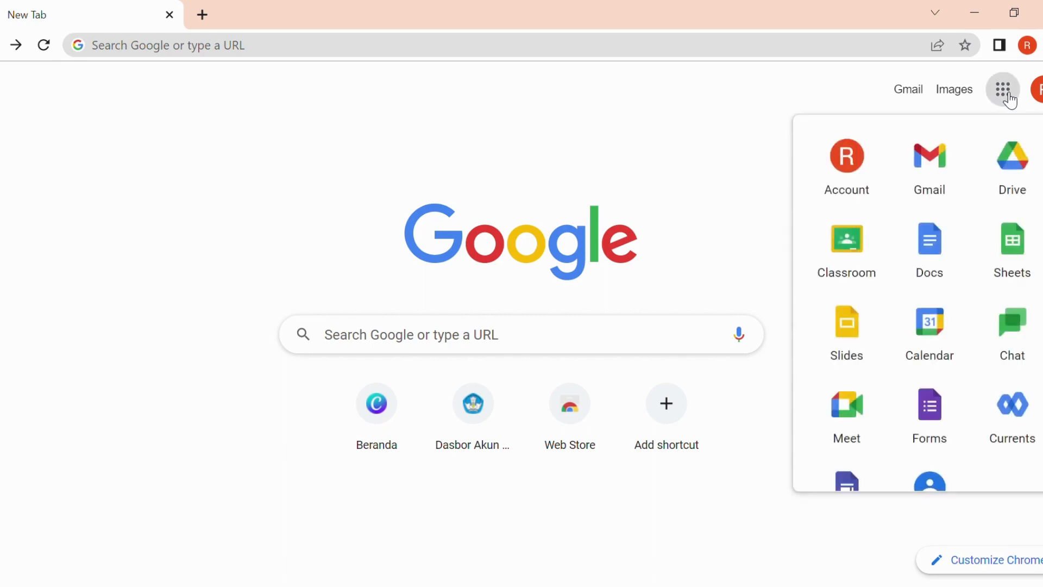
pyautogui.scroll(-2, 851, 339)
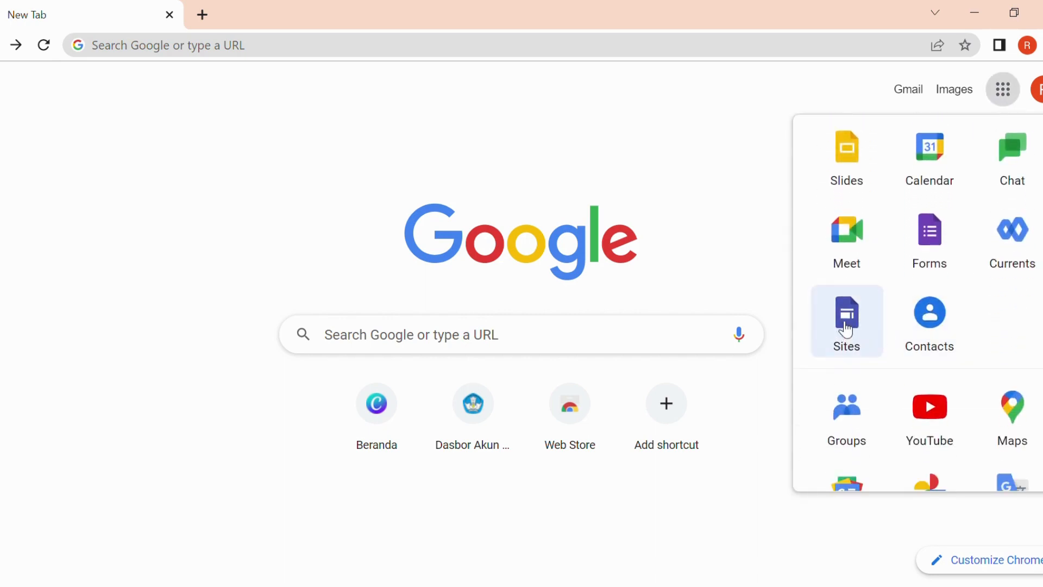
# - Launch Google Sites and open the existing Guru Penggerak portfolio site
pyautogui.click(847, 330)
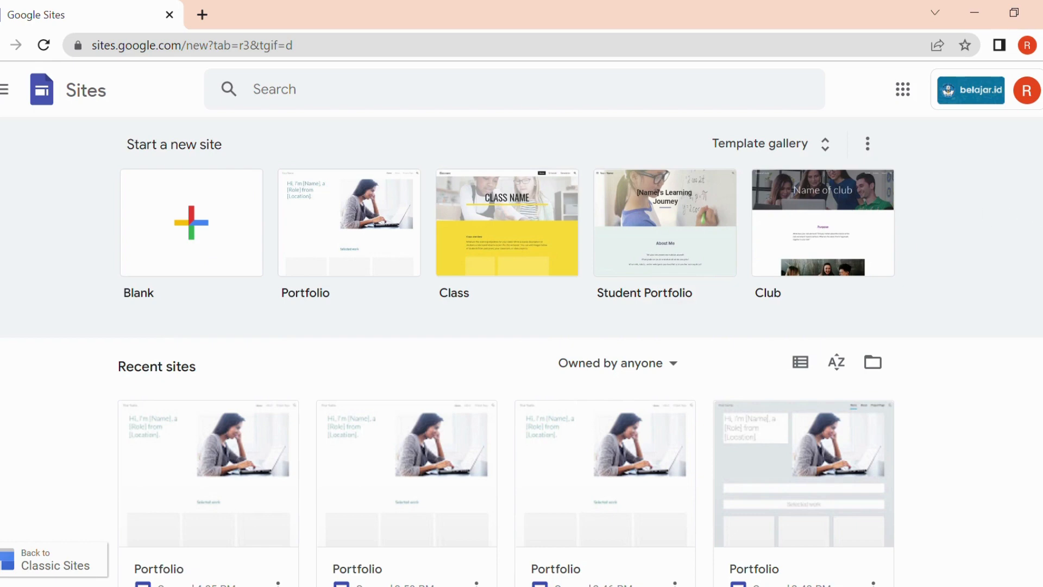
pyautogui.scroll(-5, 521, 358)
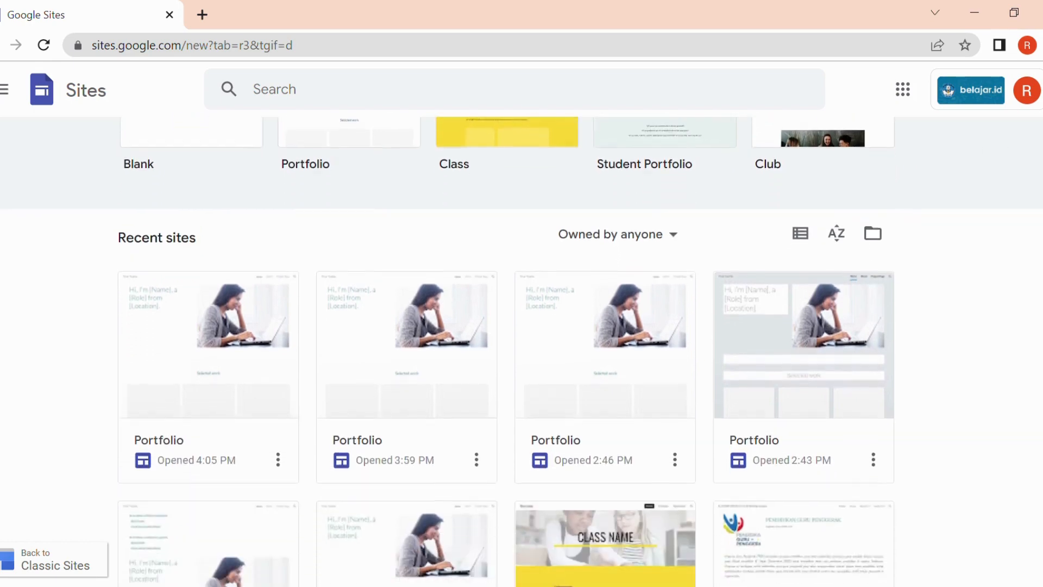
pyautogui.scroll(-3, 821, 342)
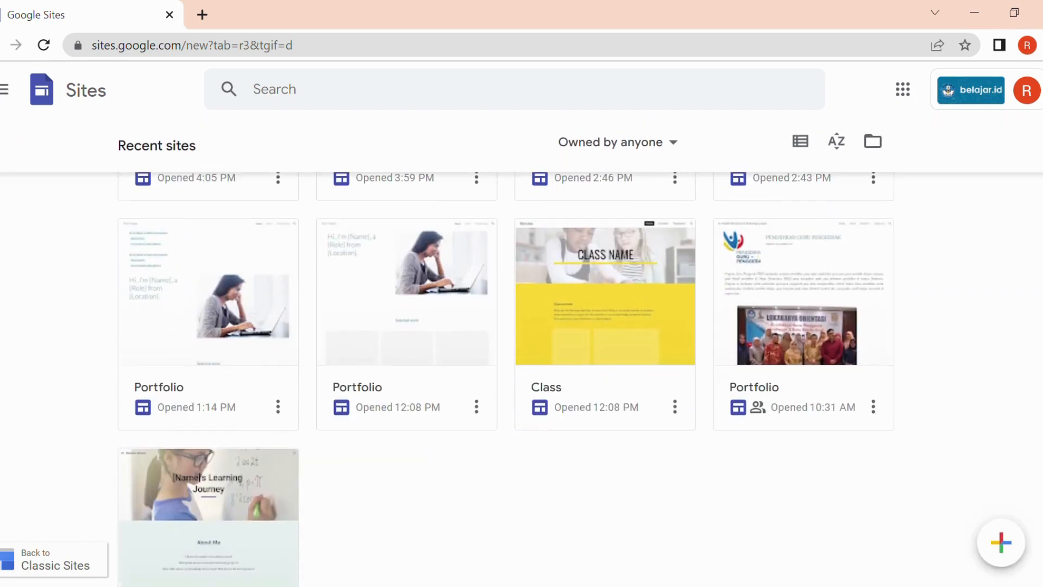
pyautogui.click(782, 321)
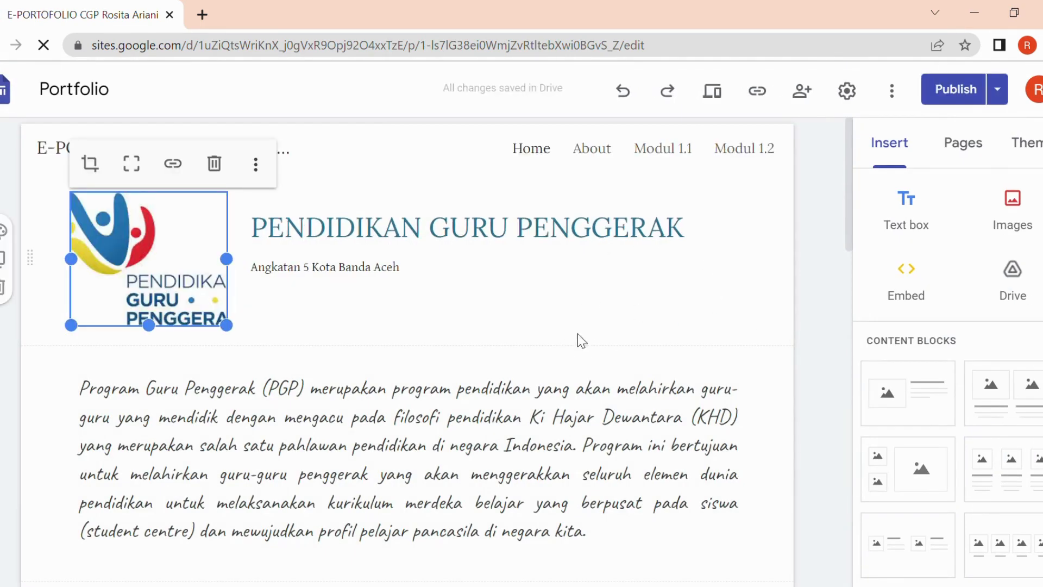
# - Browse the portfolio's About, Modul 1.1 and Modul 1.2 pages, then return Home
pyautogui.click(776, 321)
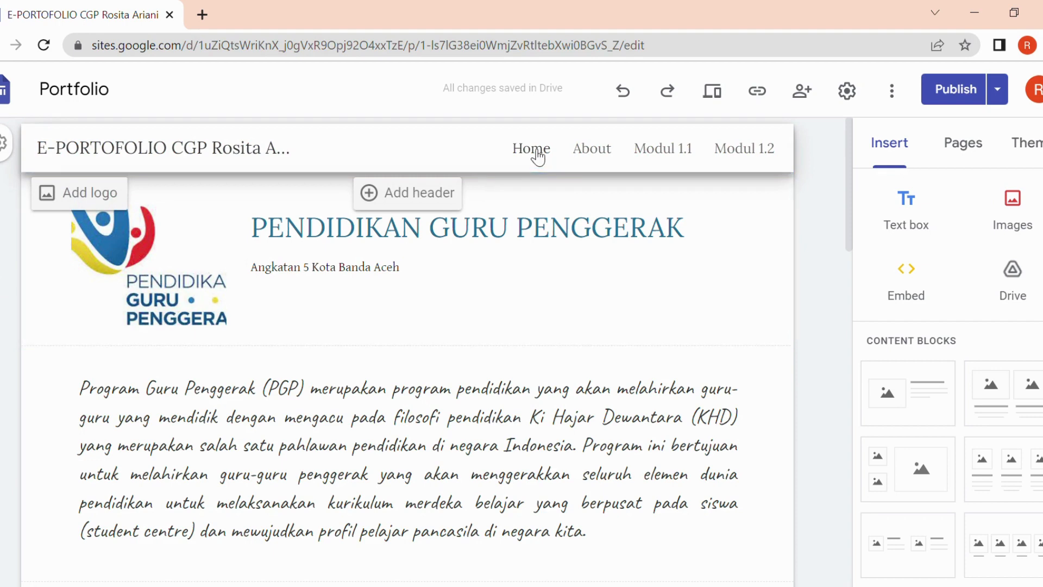
pyautogui.click(593, 148)
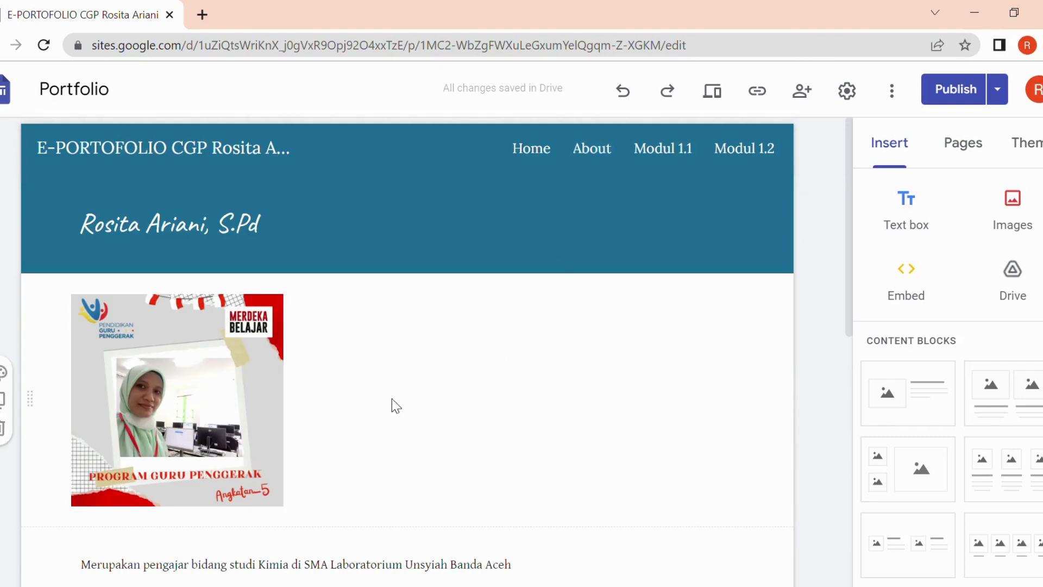
pyautogui.click(673, 152)
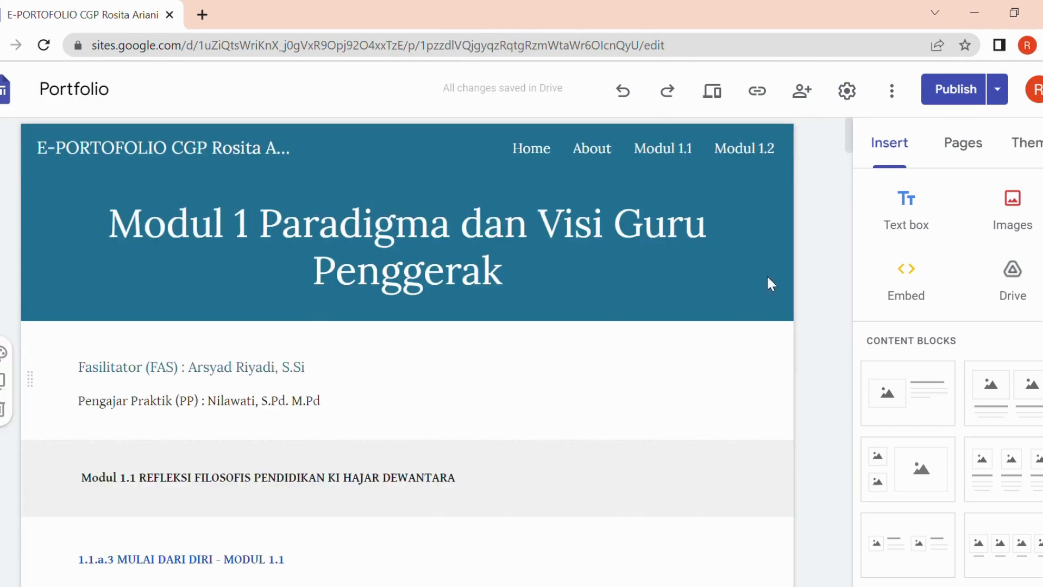
pyautogui.click(765, 151)
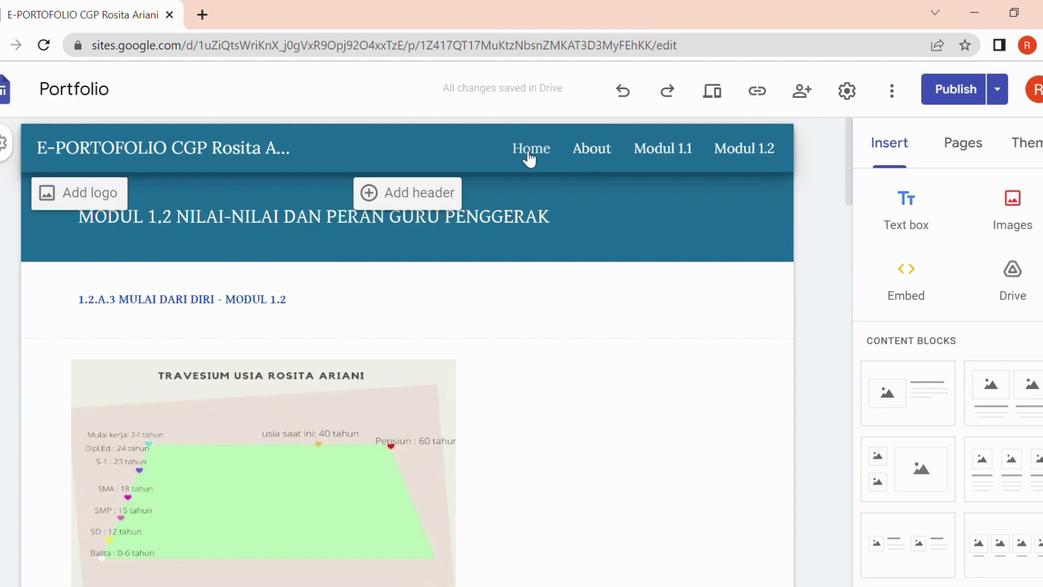
pyautogui.click(530, 157)
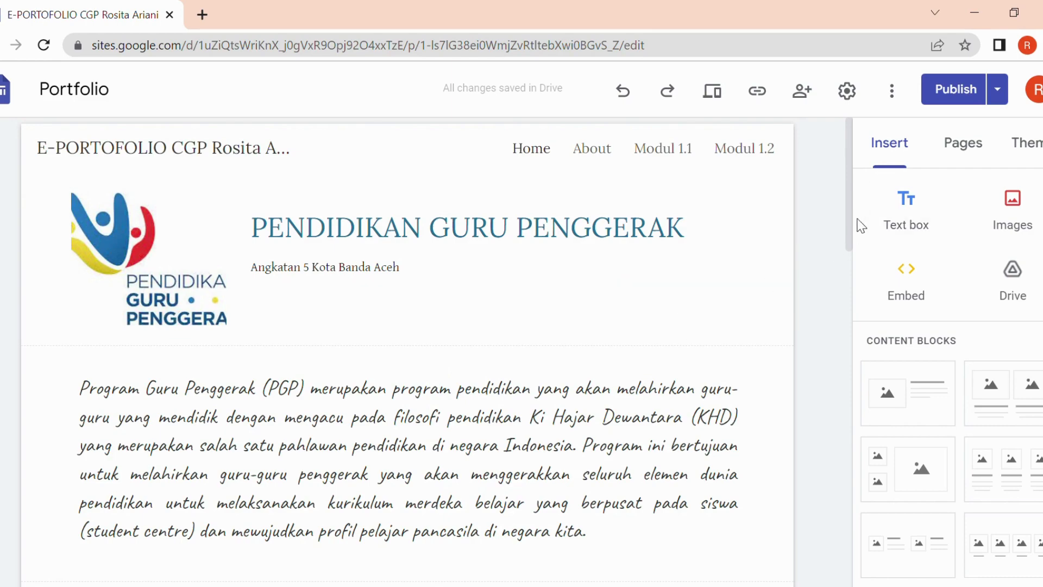
# - Step back through Modul 1.2, Modul 1.1, About and Home to the Sites start page
pyautogui.moveTo(851, 234)
pyautogui.mouseDown()
pyautogui.moveTo(849, 337)
pyautogui.moveTo(843, 221)
pyautogui.mouseUp()
pyautogui.click(744, 149)
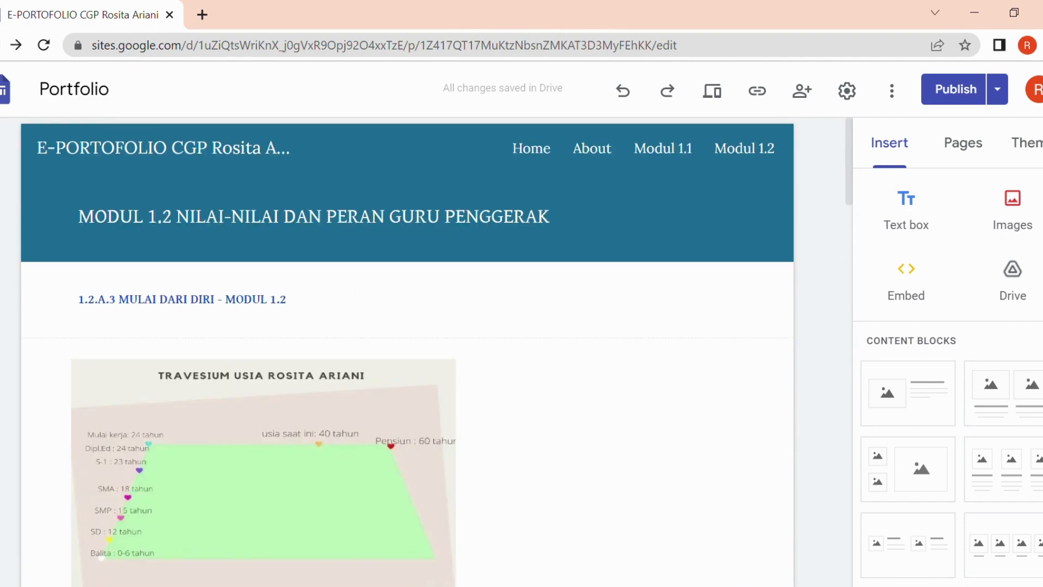
pyautogui.click(663, 149)
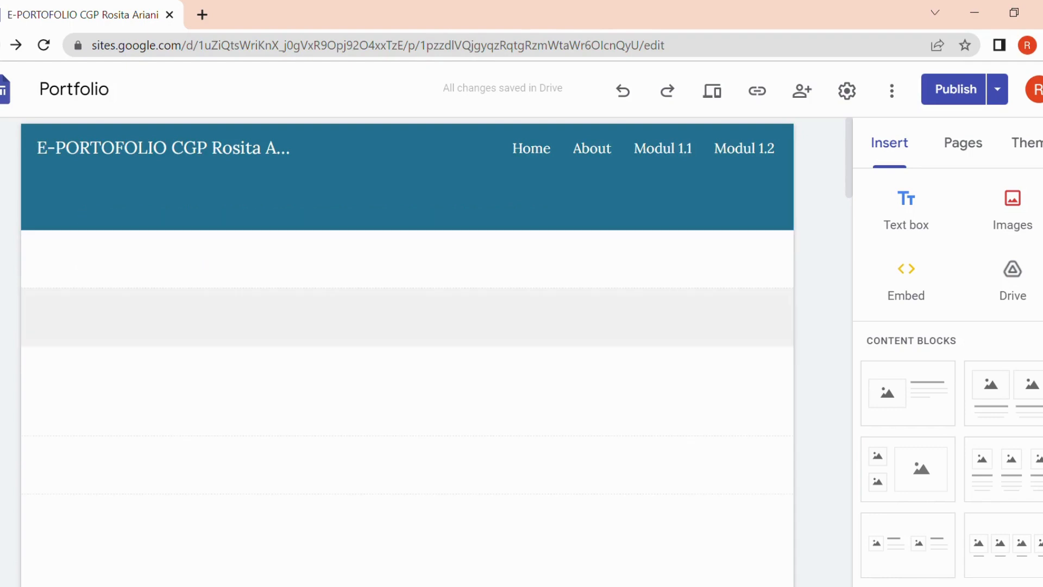
pyautogui.hotkey('alt', 'Left')
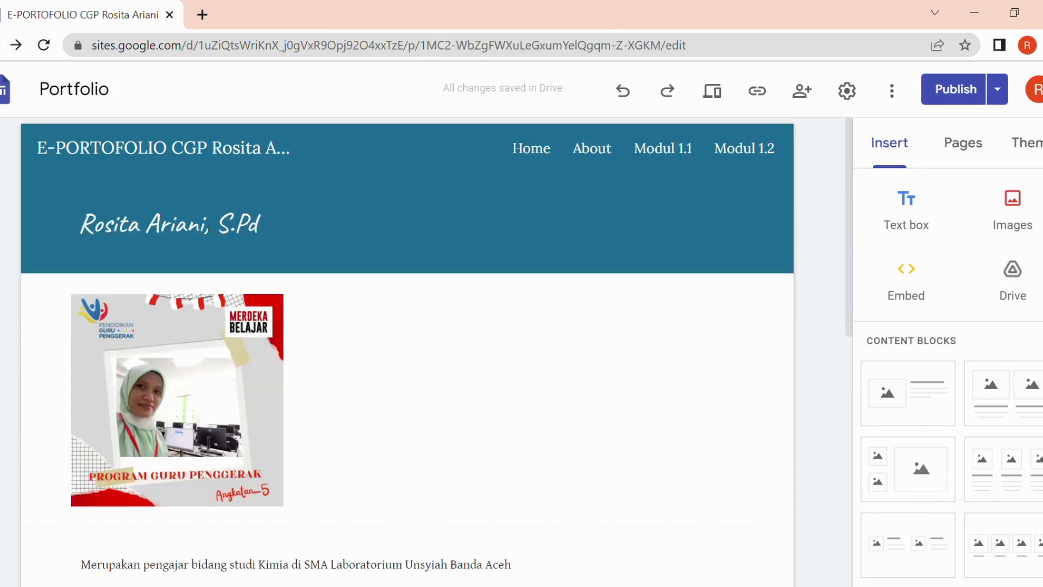
pyautogui.hotkey('alt', 'Left')
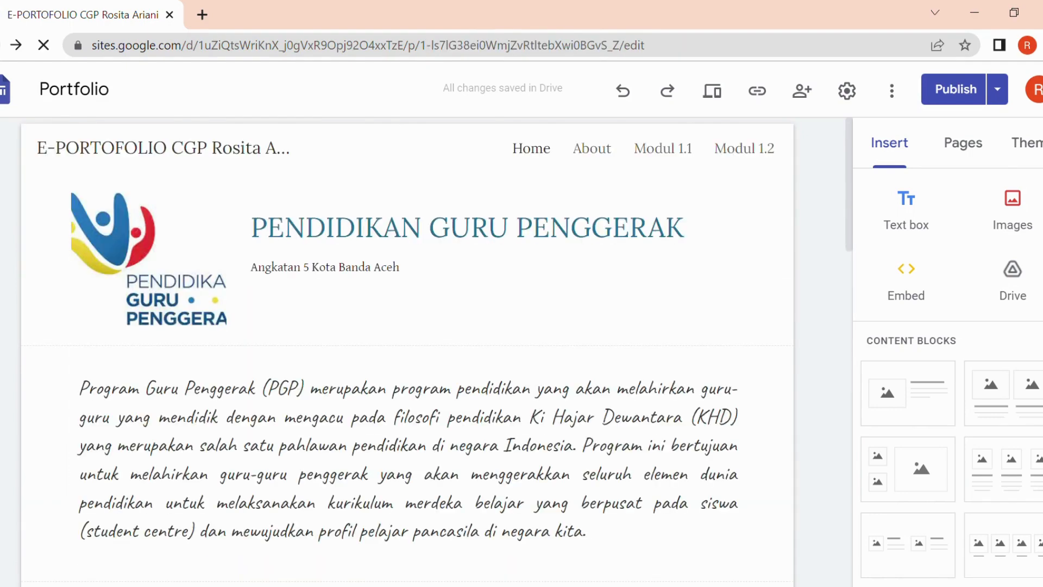
pyautogui.hotkey('alt', 'Left')
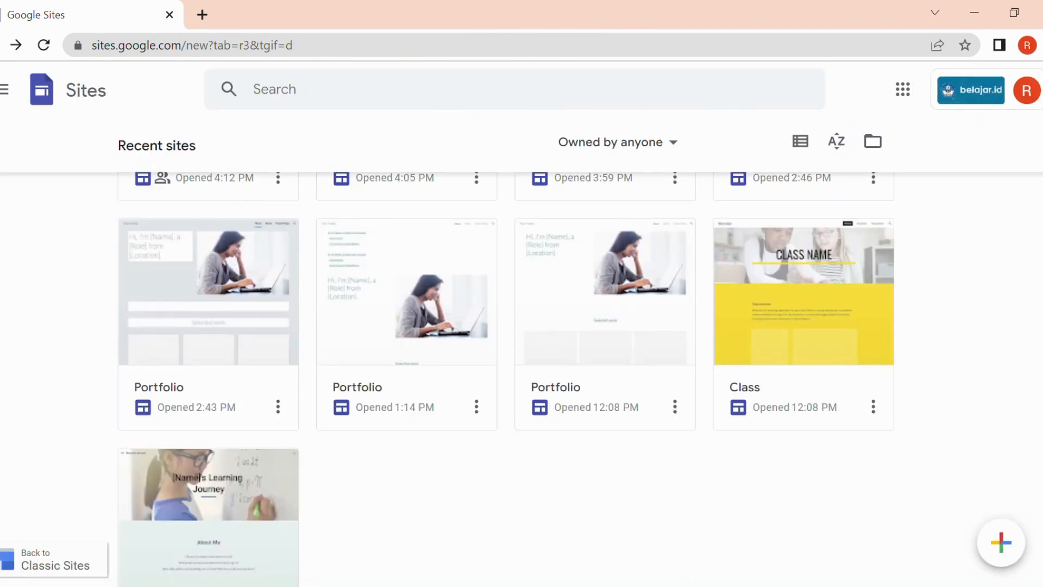
# - Under Start a new site, create a site from the Portfolio template card
pyautogui.scroll(7, 522, 351)
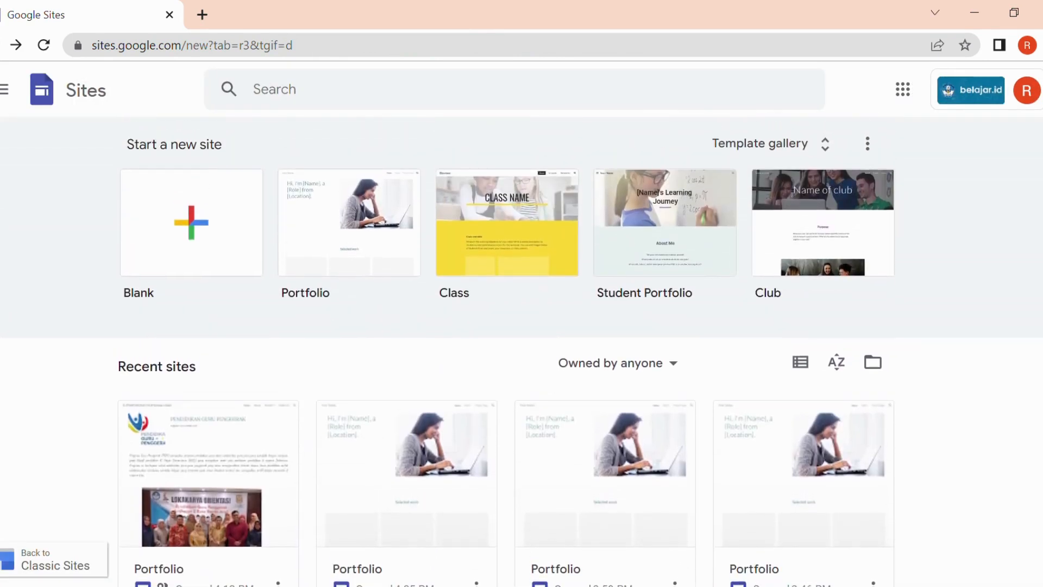
pyautogui.click(347, 260)
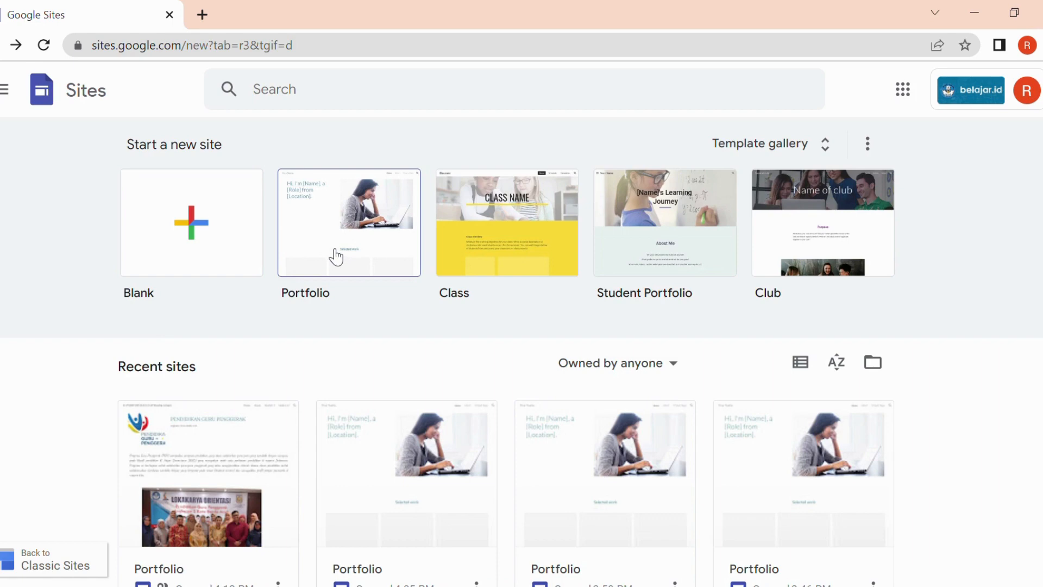
pyautogui.click(333, 256)
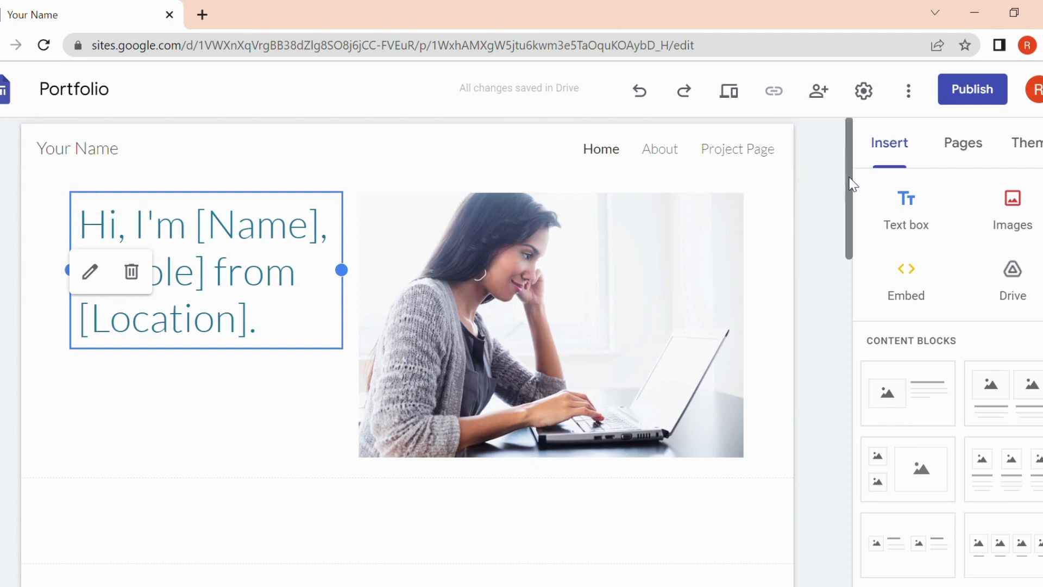
# - Replace the Your Name site title with 'portfolio cgp' plus the owner's first name
pyautogui.moveTo(853, 183); pyautogui.dragTo(841, 154)
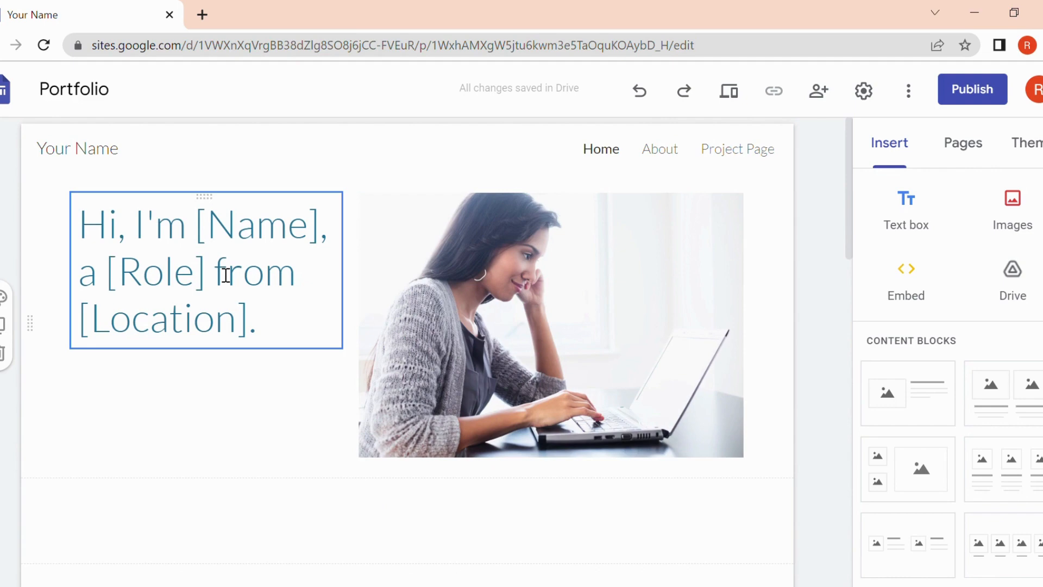
pyautogui.click(140, 162)
pyautogui.moveTo(141, 161); pyautogui.dragTo(38, 155)
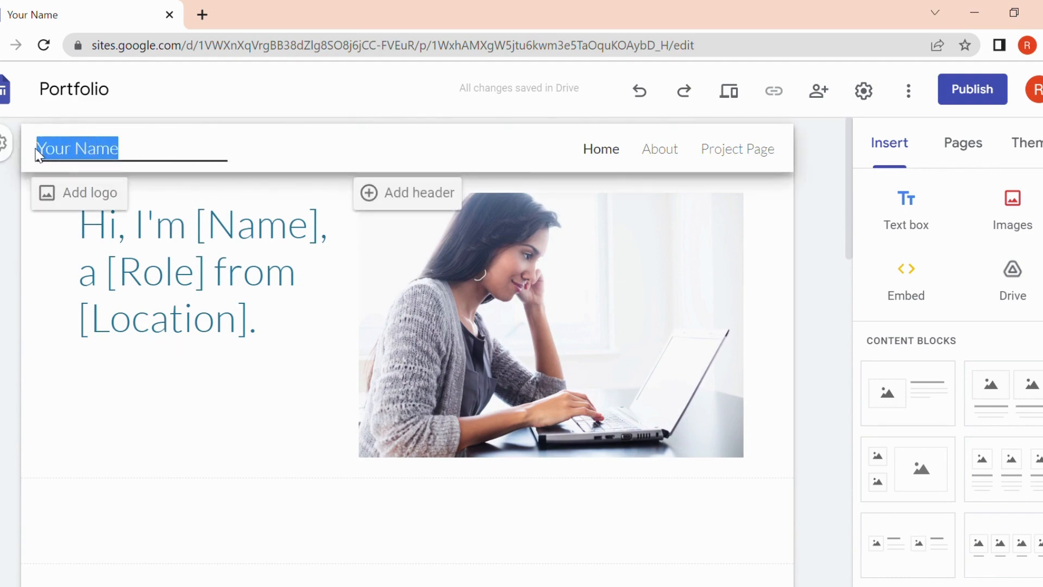
pyautogui.write('port')
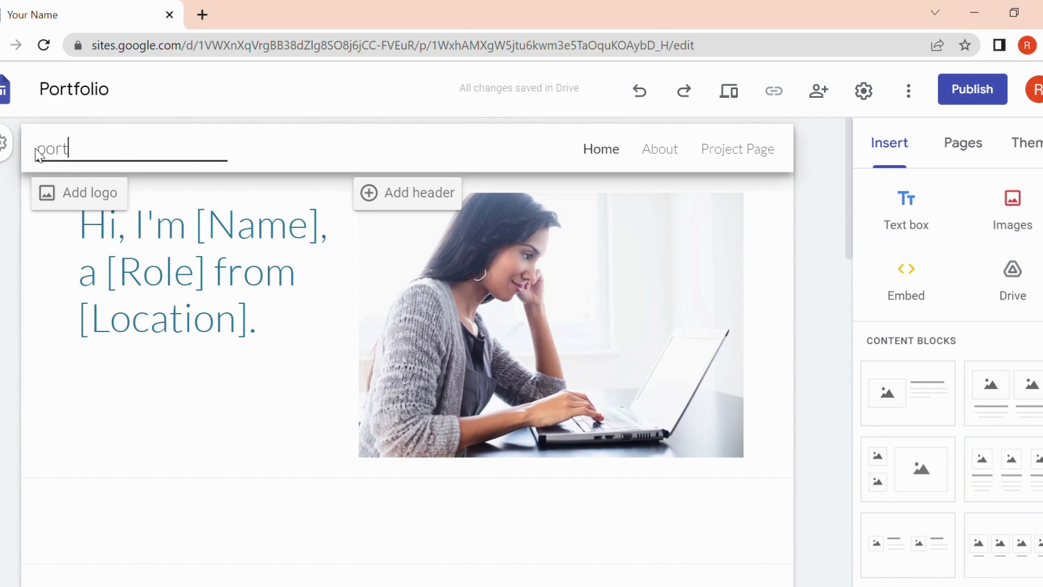
pyautogui.write('folio cgp r')
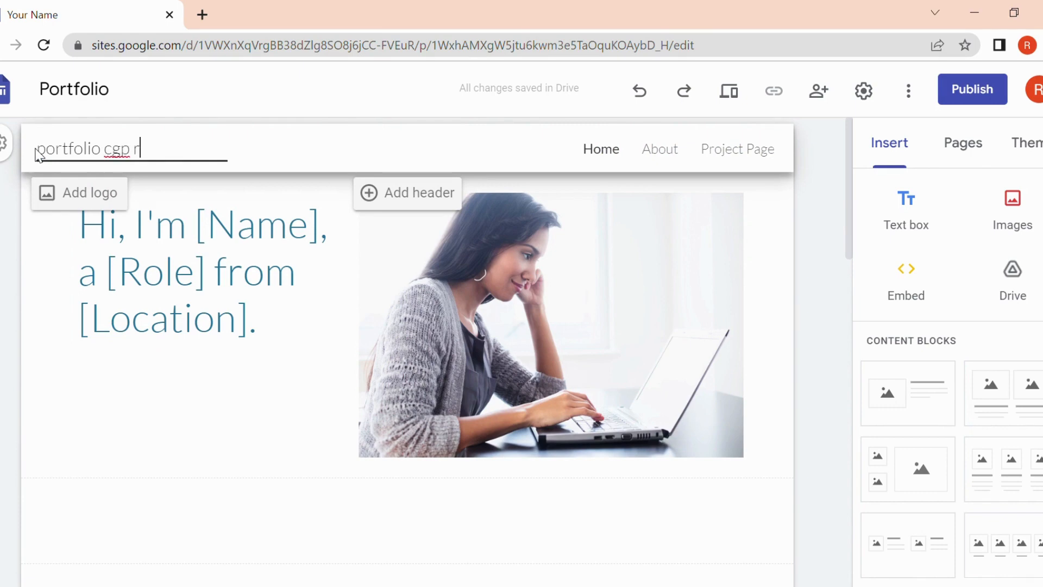
pyautogui.write('osita')
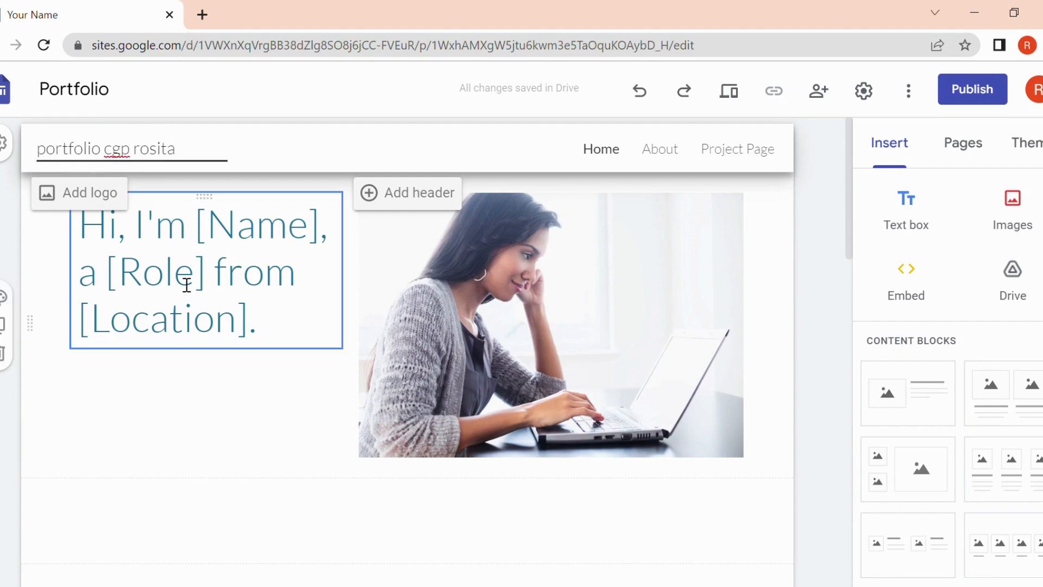
pyautogui.click(234, 404)
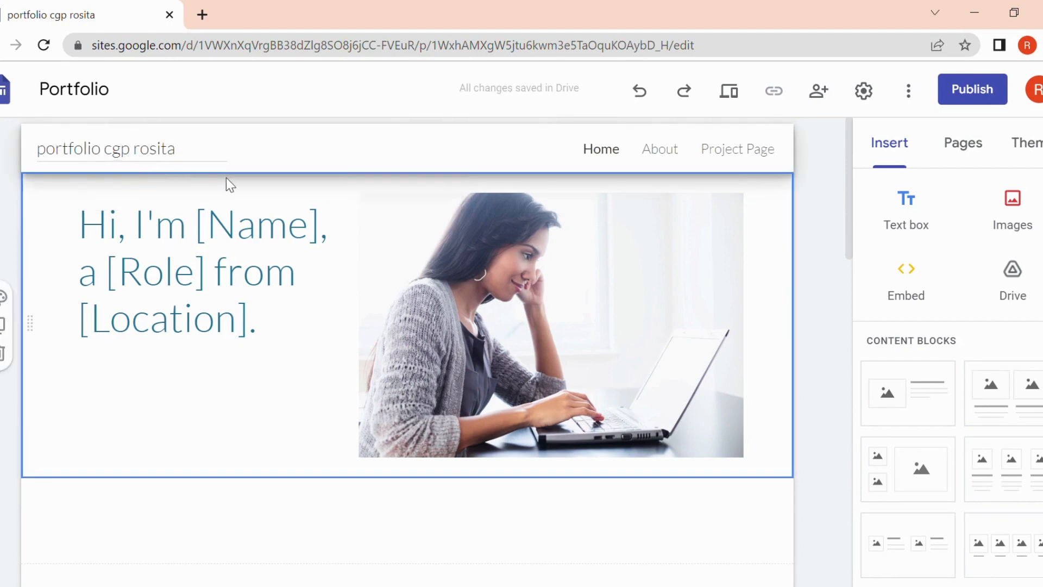
# - Replace the placeholder hero heading with 'pogram guru penggerak', fixing typos along the way
pyautogui.click(264, 273)
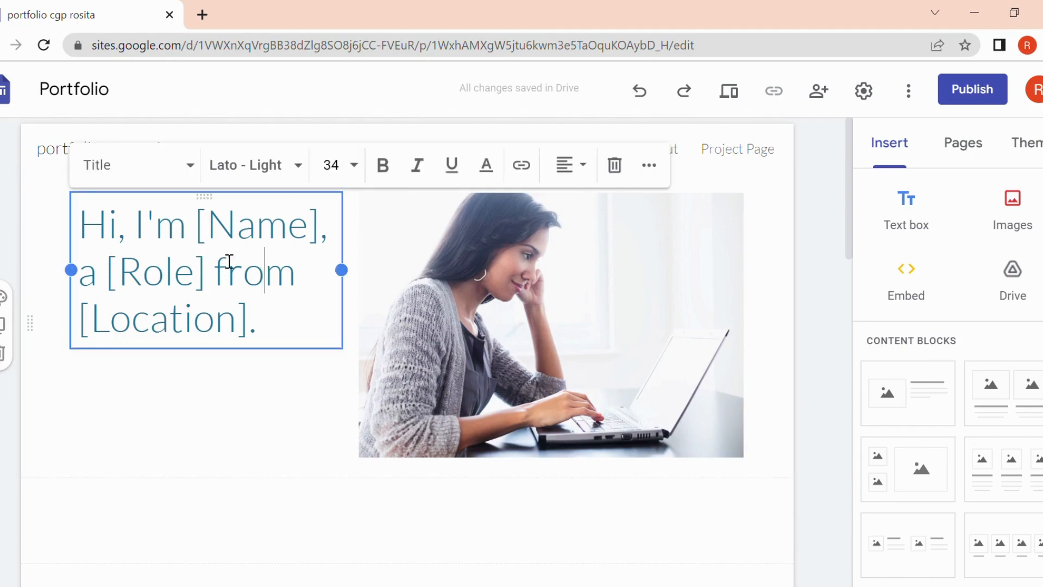
pyautogui.moveTo(82, 226); pyautogui.dragTo(301, 331)
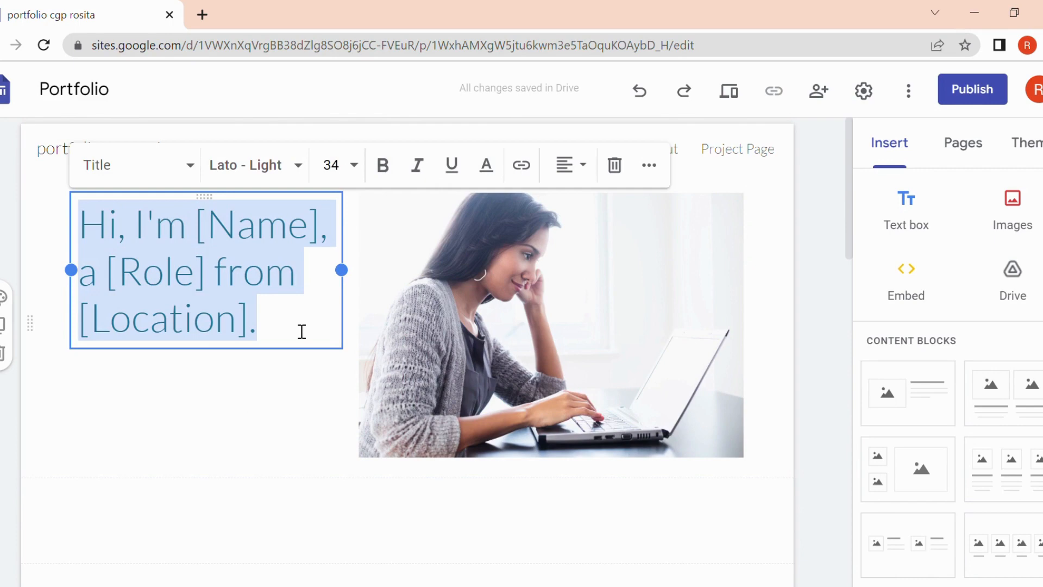
pyautogui.write('pro')
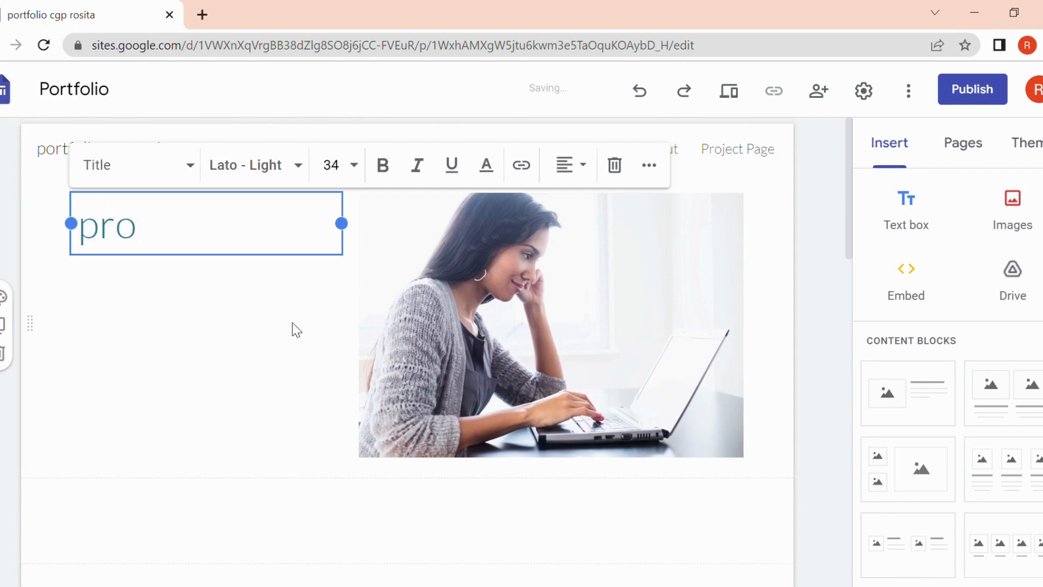
pyautogui.press('BackSpace')
pyautogui.press('BackSpace')
pyautogui.write('ogr')
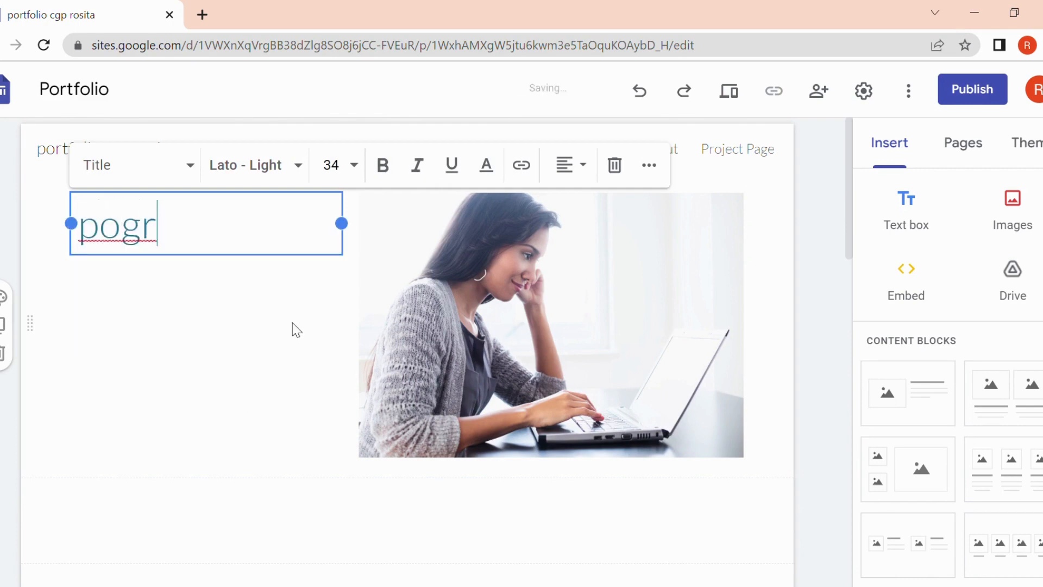
pyautogui.write('am guru')
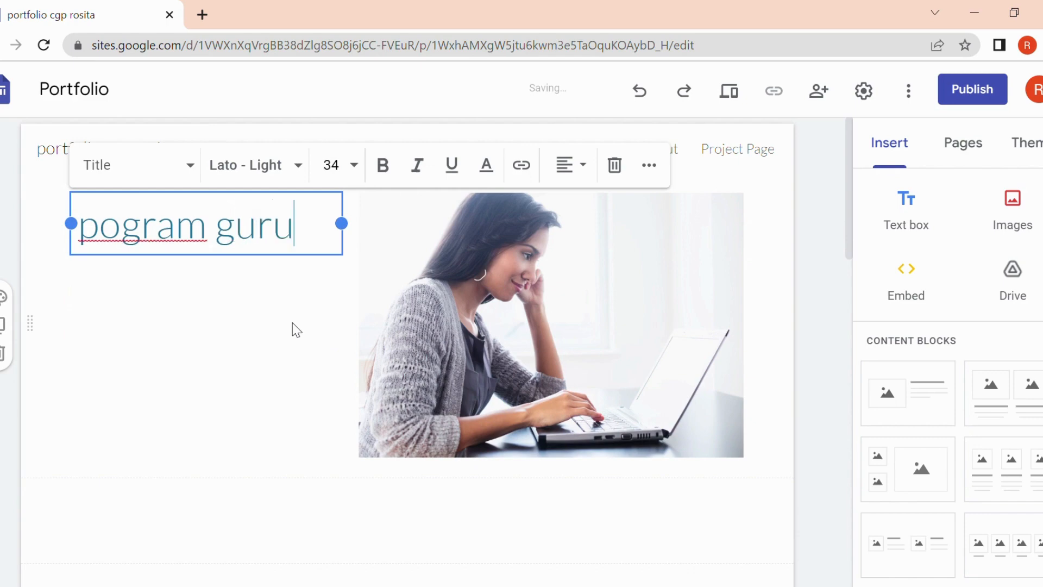
pyautogui.write(' penge')
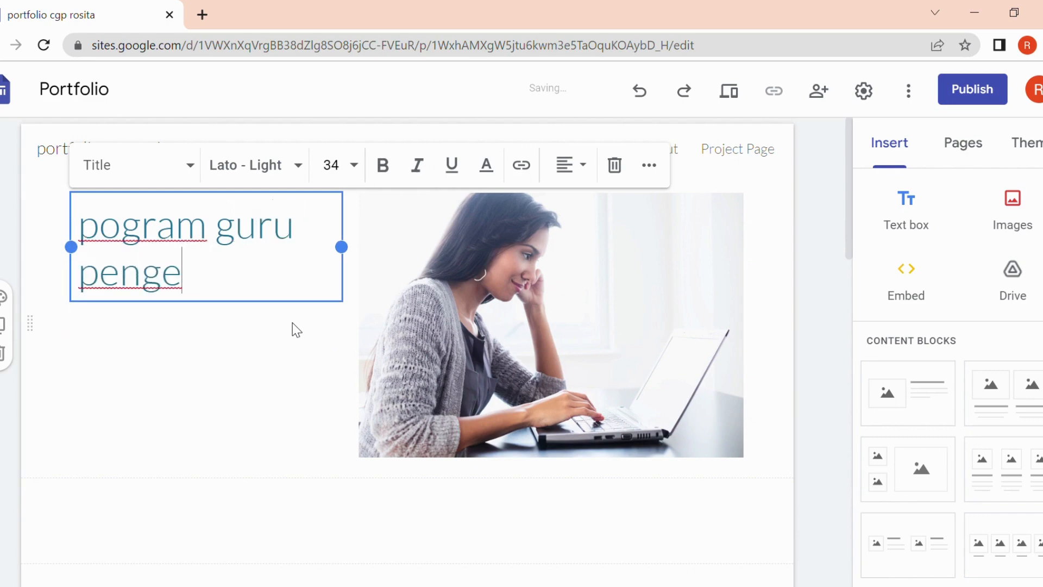
pyautogui.press('BackSpace')
pyautogui.write('g')
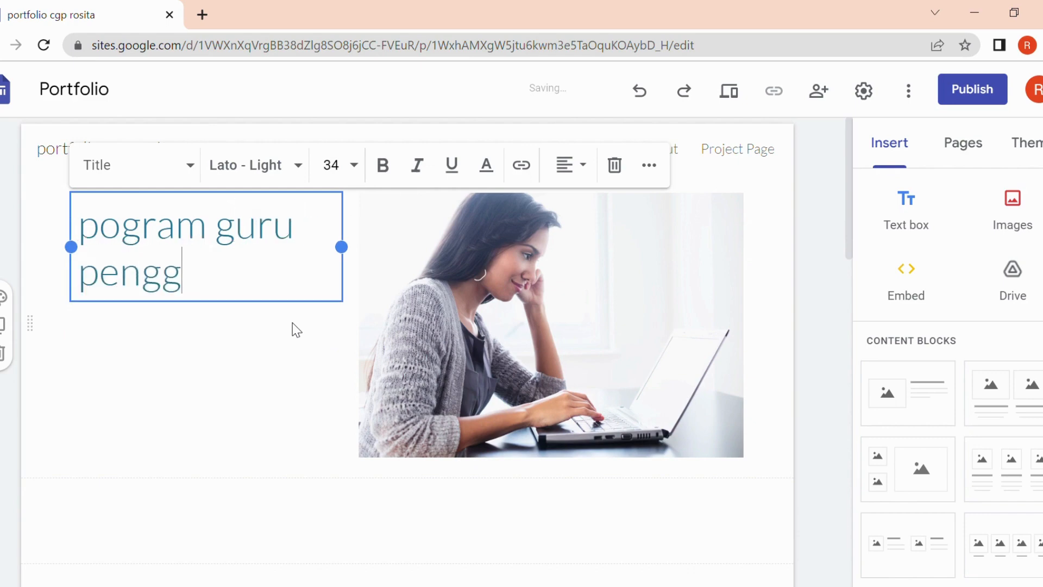
pyautogui.write('erak')
pyautogui.click(286, 371)
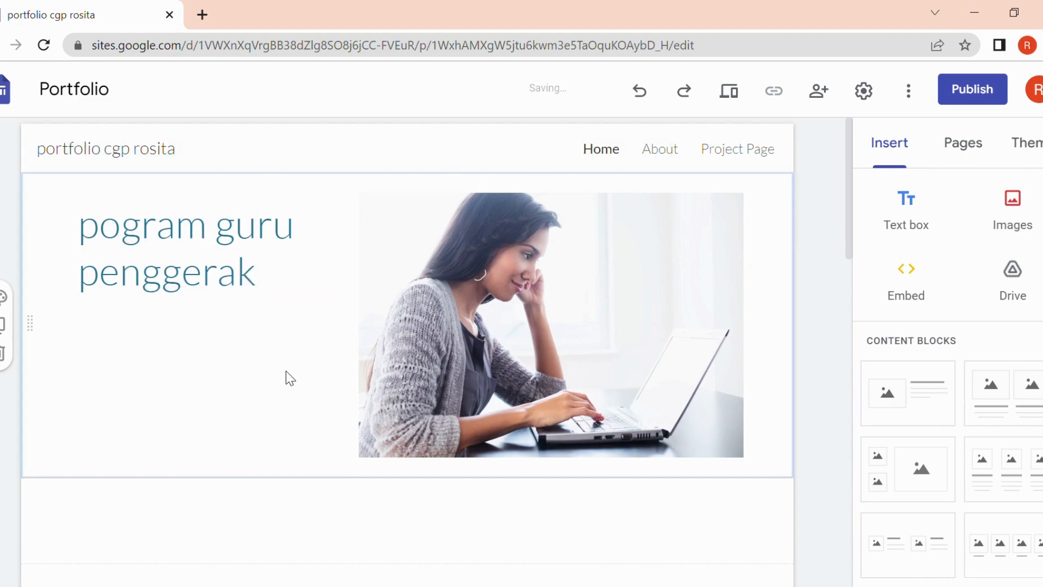
# - Delete the stock laptop photo and upload the Lokakarya Orientasi group photo
pyautogui.click(521, 306)
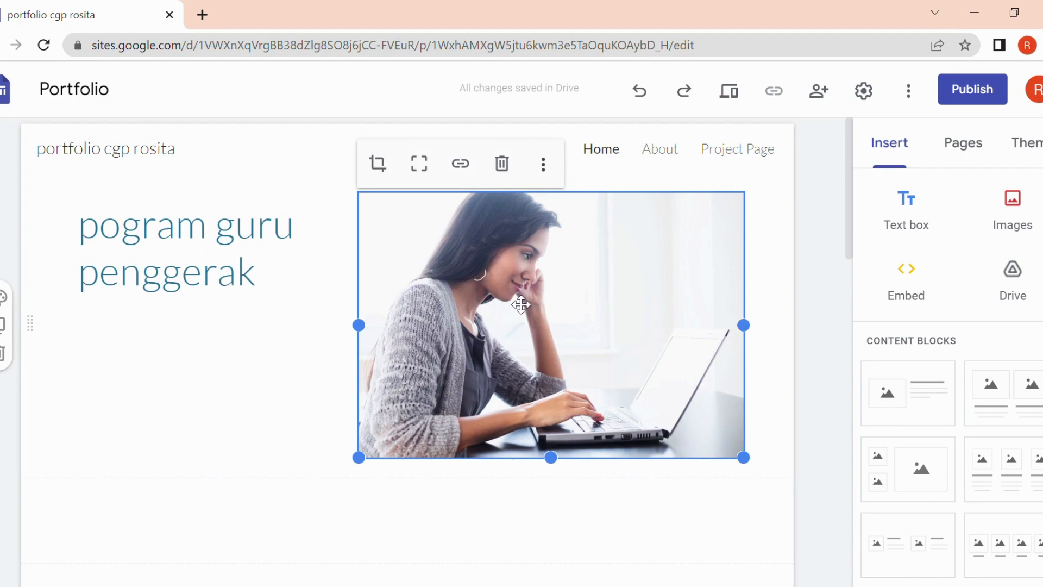
pyautogui.click(502, 165)
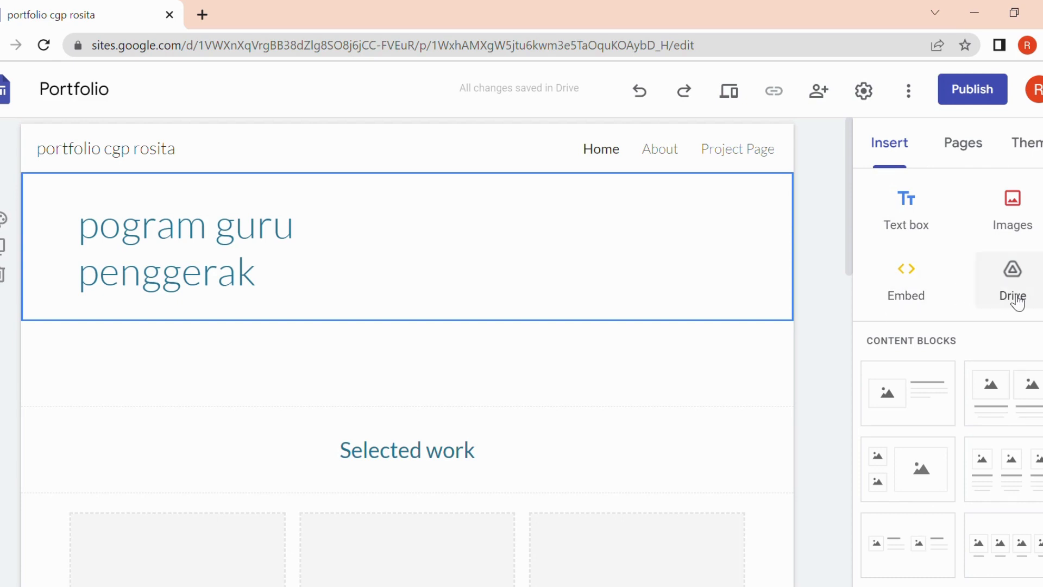
pyautogui.click(1020, 215)
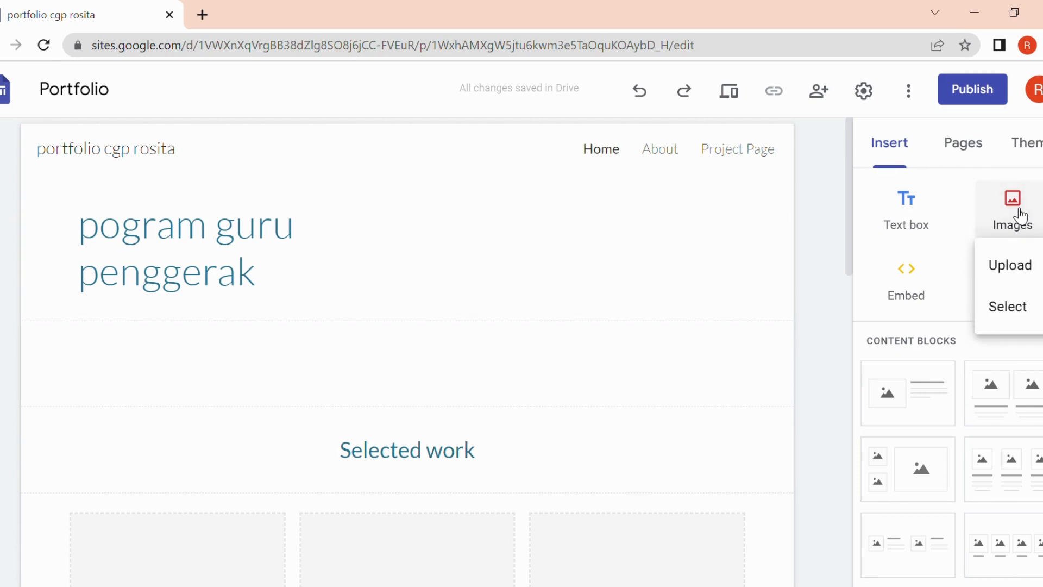
pyautogui.click(1011, 266)
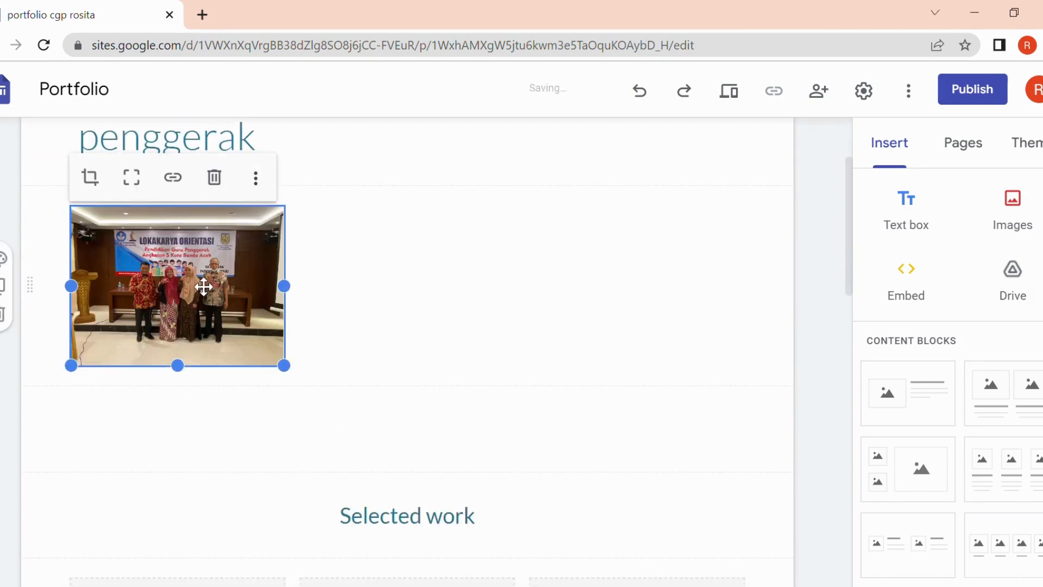
# - Move the uploaded group photo up beside the 'pogram guru penggerak' title
pyautogui.moveTo(276, 287); pyautogui.dragTo(464, 280)
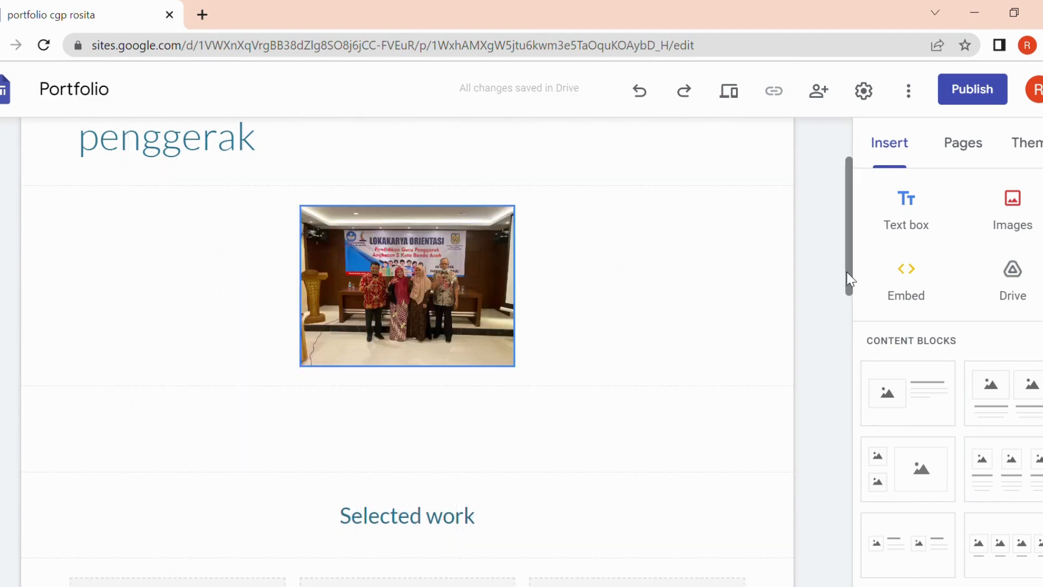
pyautogui.moveTo(849, 280); pyautogui.dragTo(845, 226)
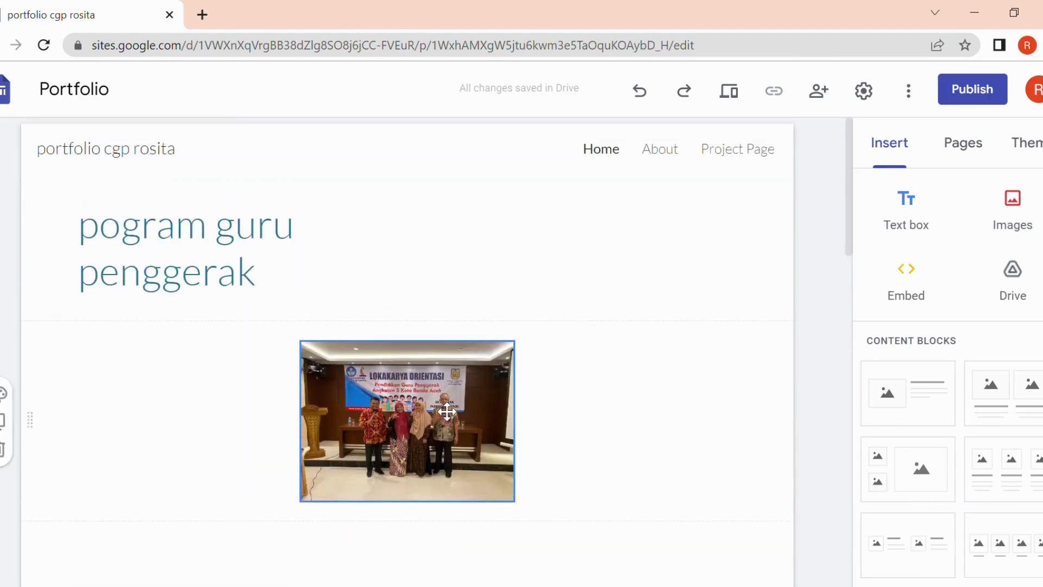
pyautogui.moveTo(484, 355); pyautogui.dragTo(508, 279)
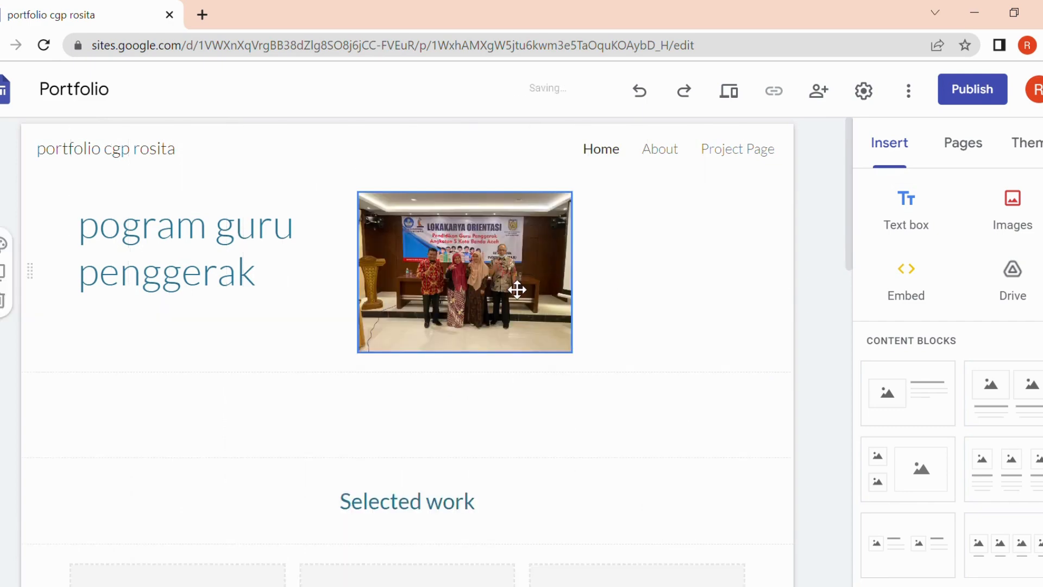
pyautogui.click(549, 330)
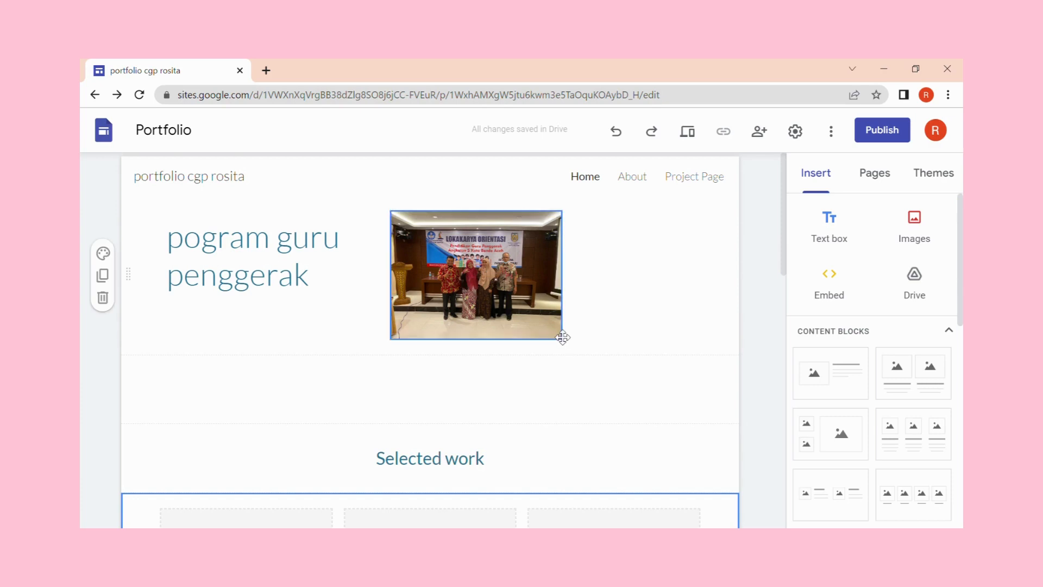
# - Enlarge and widen the group photo, and discard the empty text box below it
pyautogui.click(547, 323)
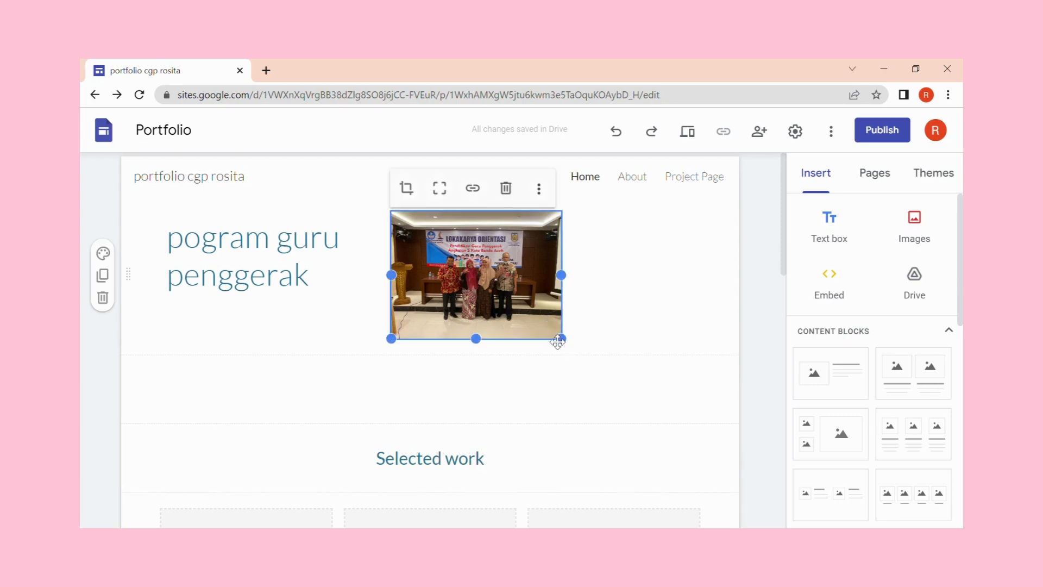
pyautogui.moveTo(567, 345); pyautogui.dragTo(645, 393)
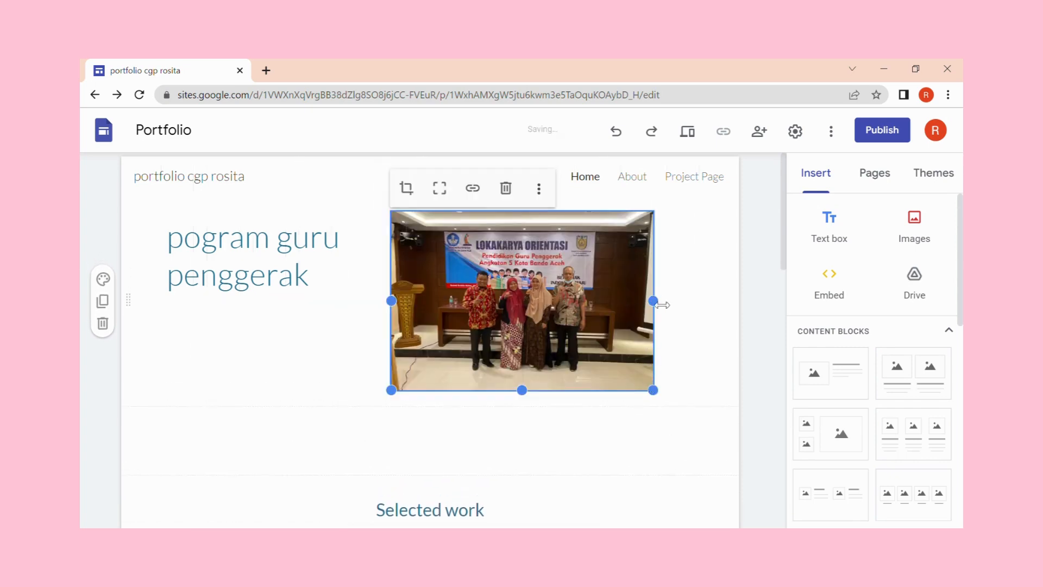
pyautogui.moveTo(647, 301); pyautogui.dragTo(678, 302)
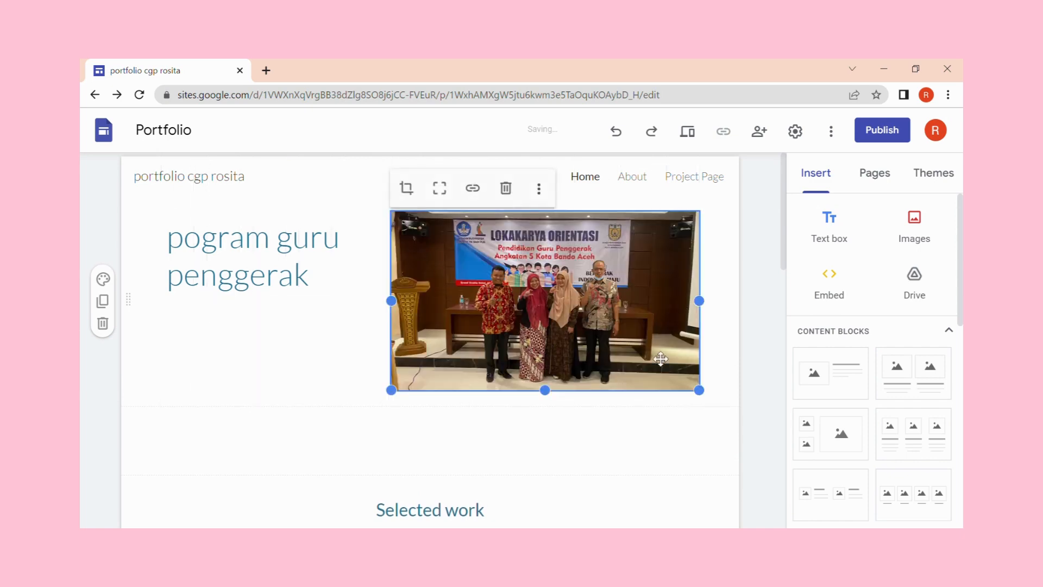
pyautogui.click(642, 439)
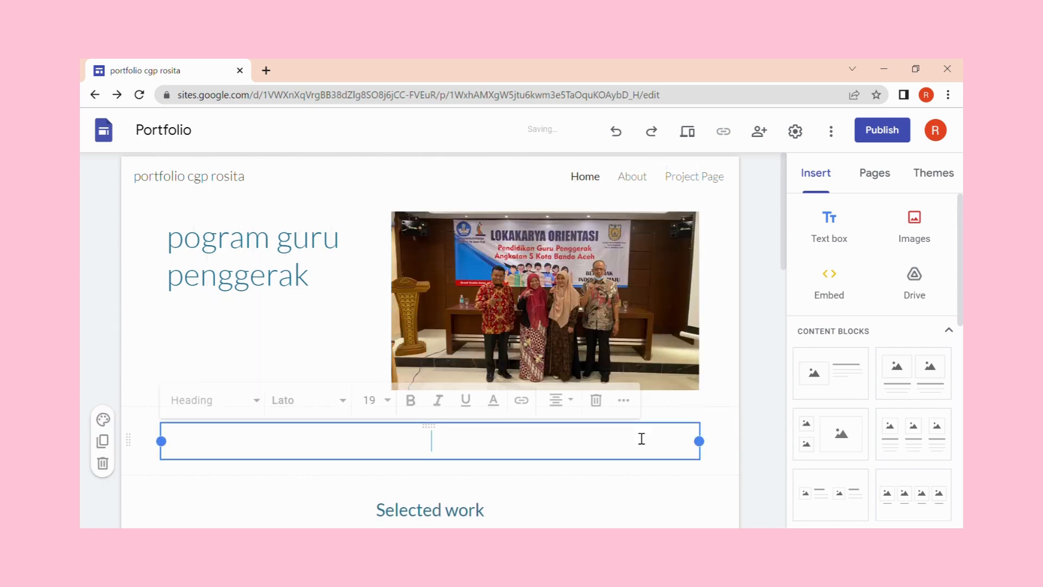
pyautogui.click(315, 324)
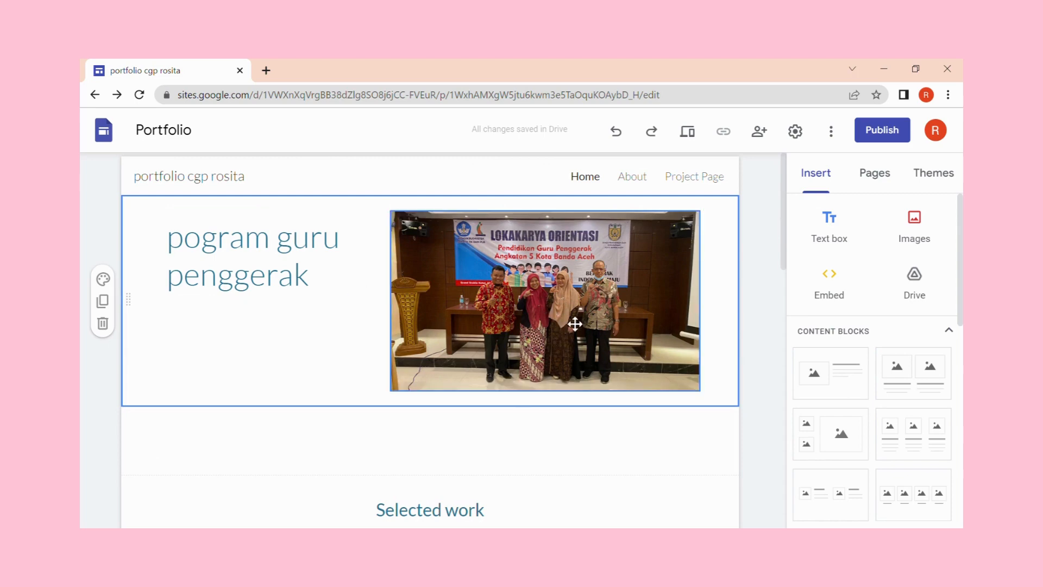
# - Add a text box reading 'lokarya orientasi di hotel grand arabia' and move it under the photo
pyautogui.click(834, 238)
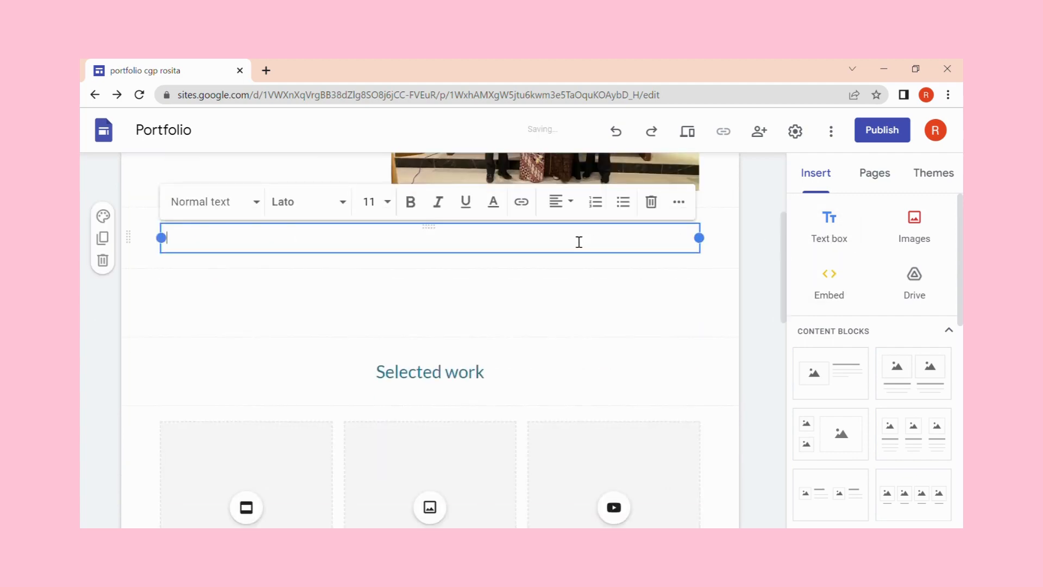
pyautogui.write('lokarya orientasi di hotel ')
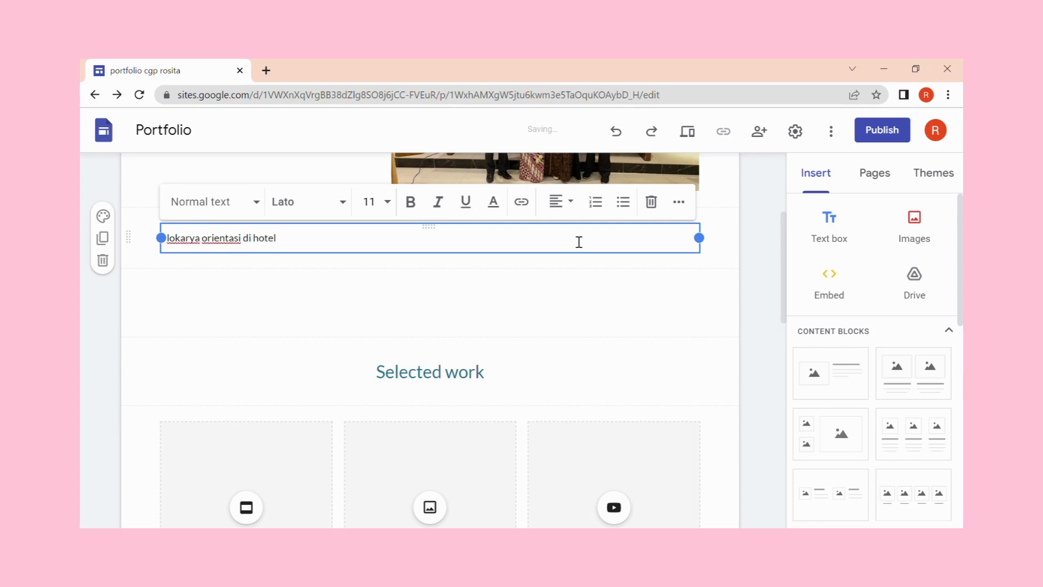
pyautogui.write('grand arabia')
pyautogui.click(556, 308)
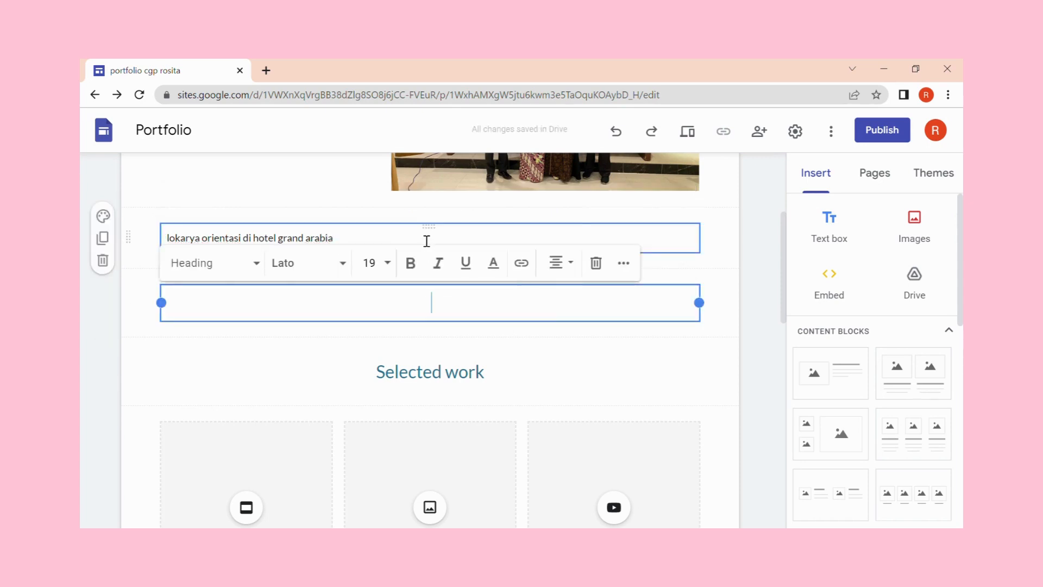
pyautogui.click(427, 241)
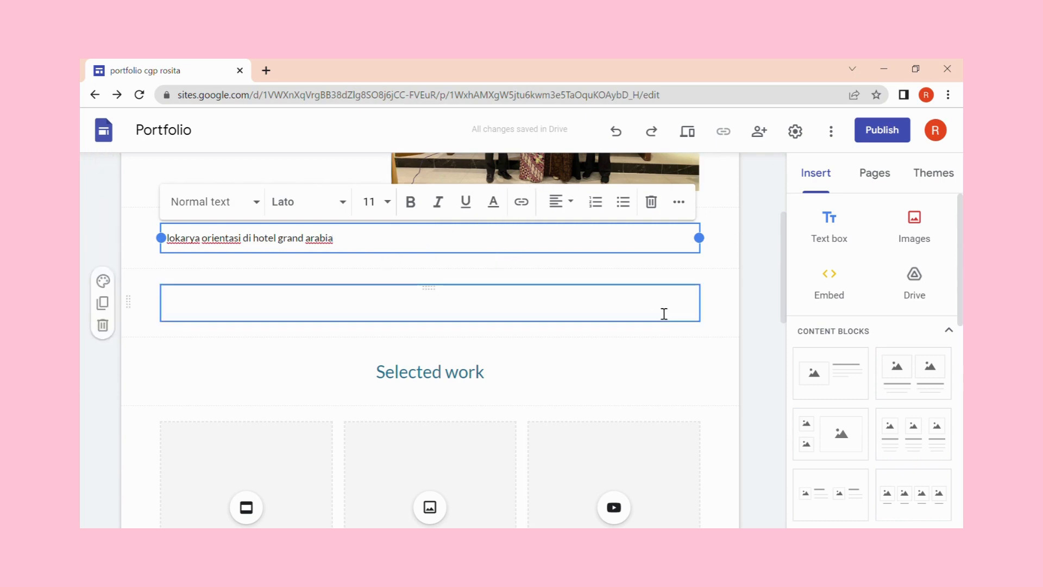
pyautogui.scroll(2, 788, 278)
pyautogui.click(640, 340)
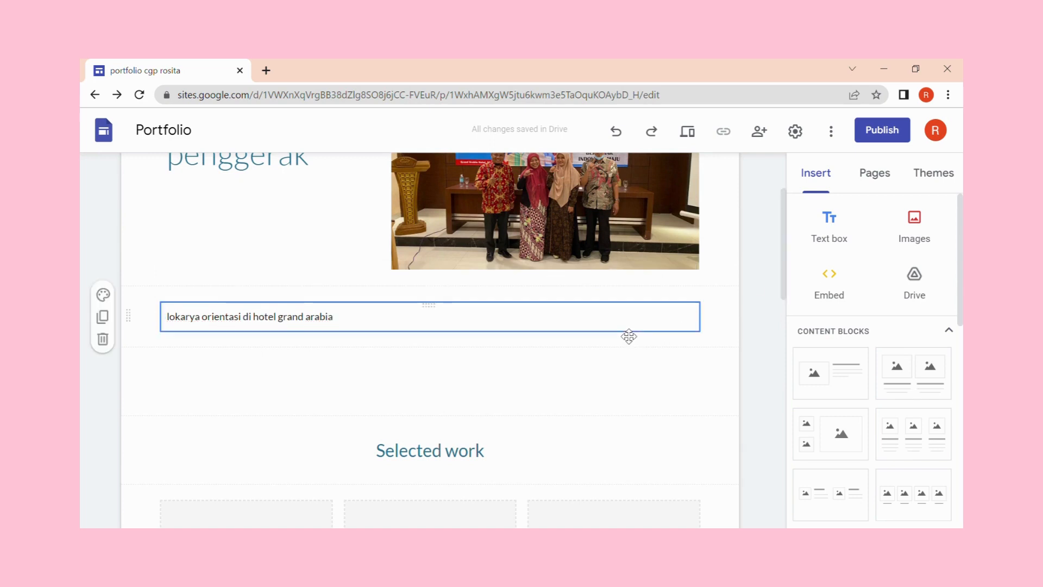
pyautogui.moveTo(629, 336); pyautogui.dragTo(648, 282)
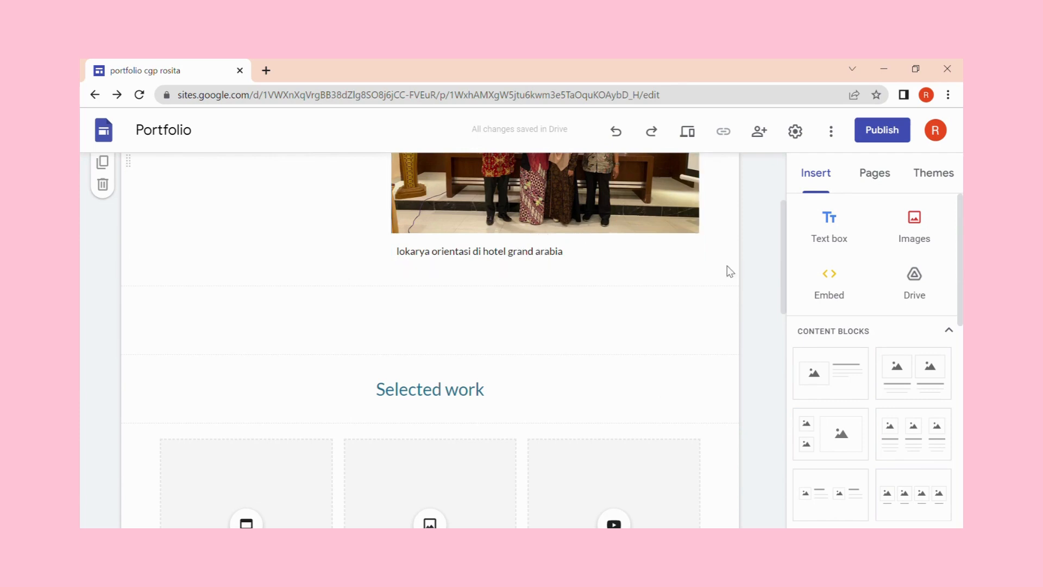
pyautogui.moveTo(787, 277); pyautogui.dragTo(786, 231)
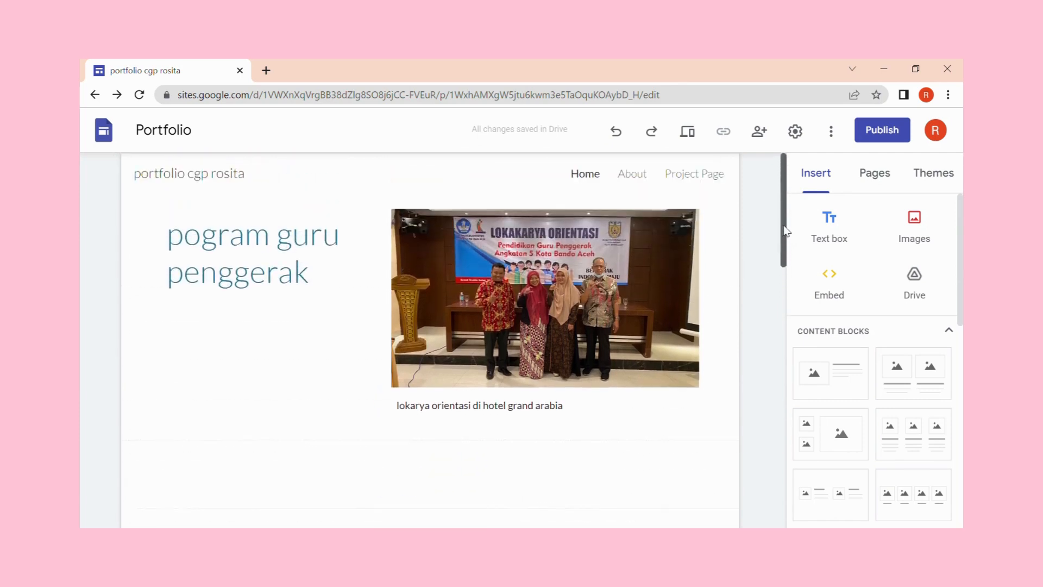
# - Format the whole caption as Caveat size 10, bold, italic, underlined, in dark blue
pyautogui.moveTo(572, 414); pyautogui.dragTo(407, 416)
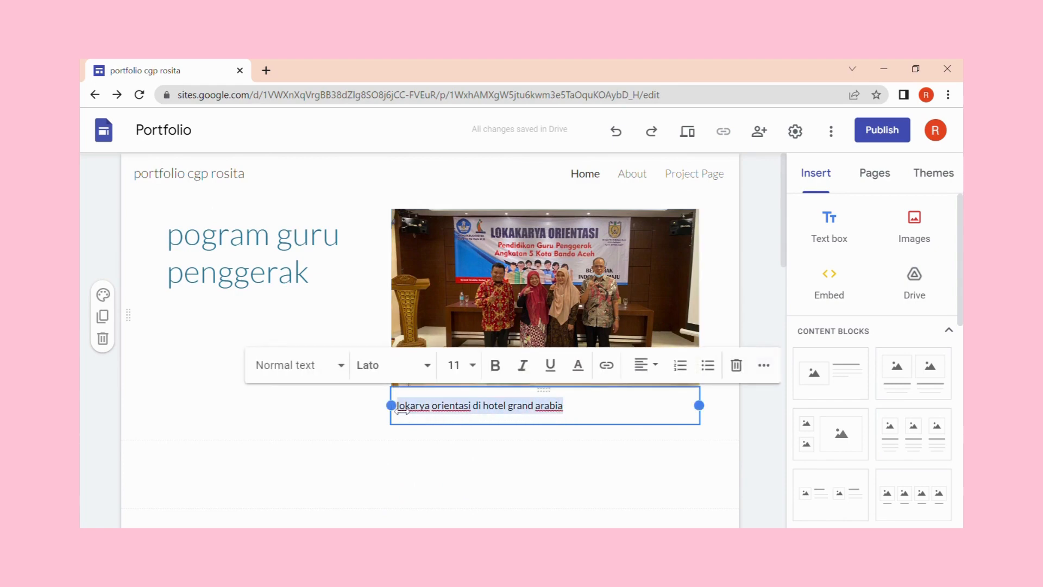
pyautogui.click(430, 367)
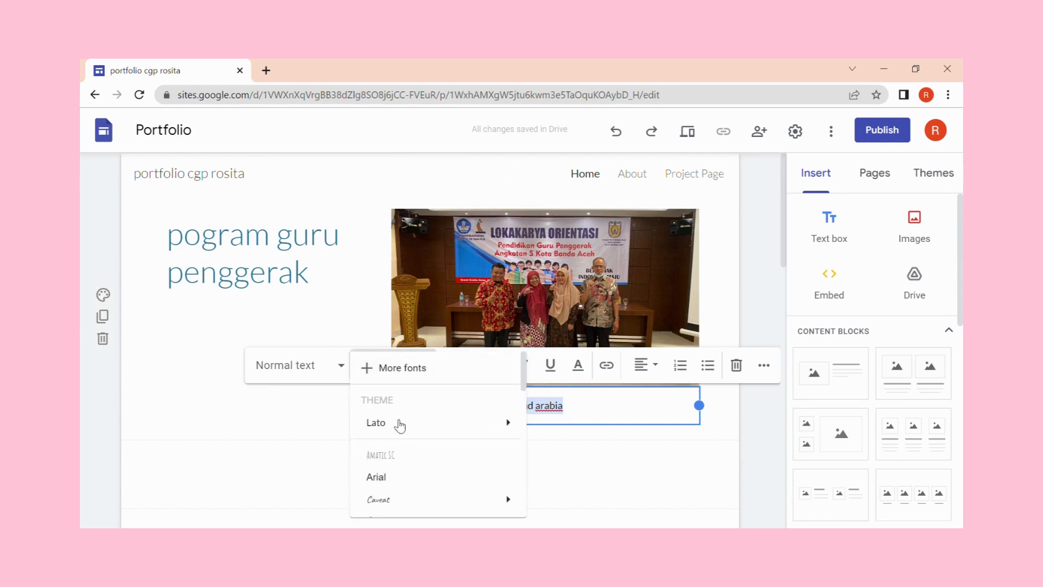
pyautogui.click(380, 499)
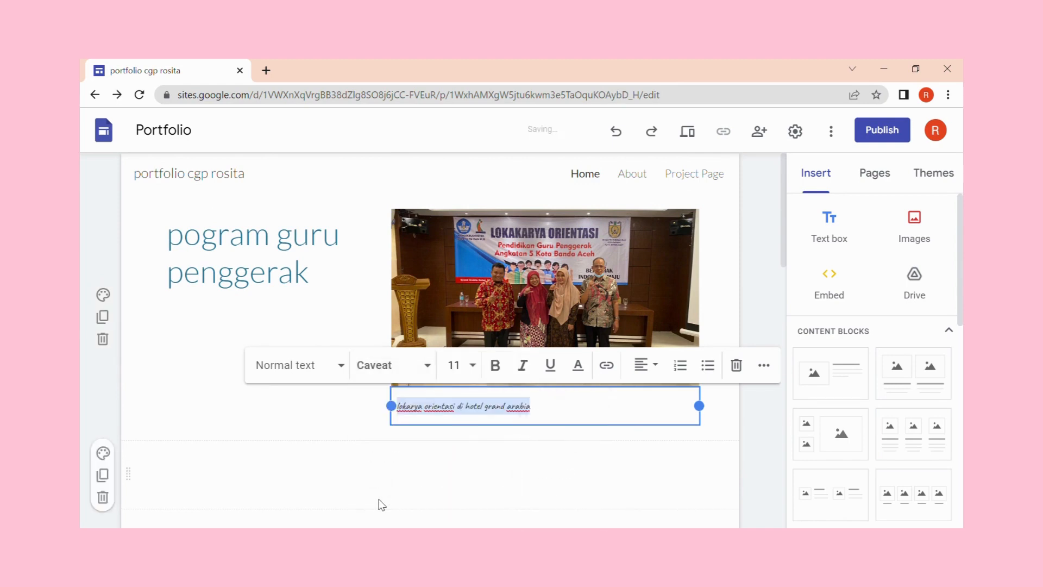
pyautogui.click(473, 365)
pyautogui.click(456, 471)
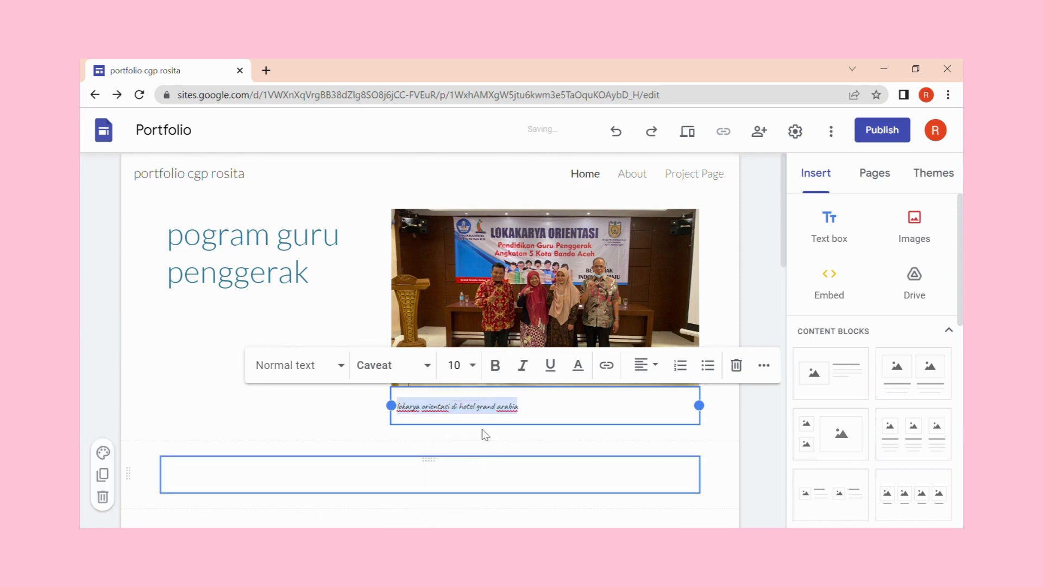
pyautogui.click(495, 377)
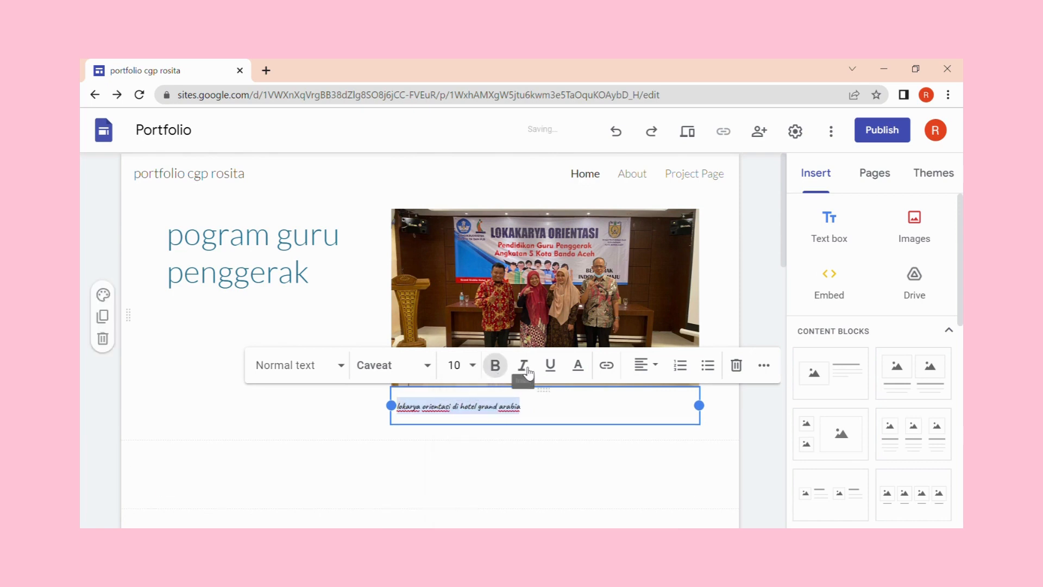
pyautogui.click(523, 374)
pyautogui.click(552, 369)
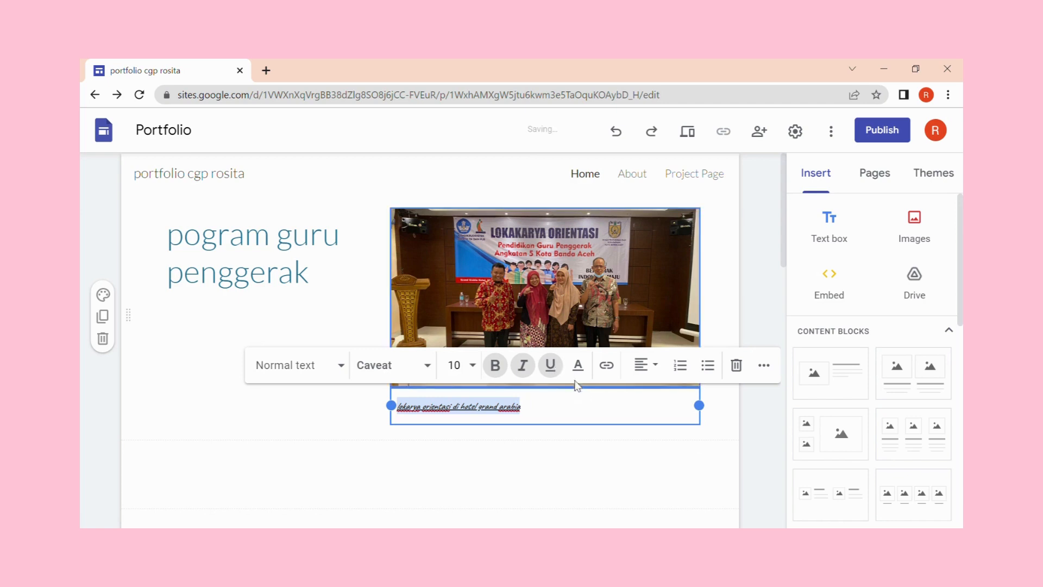
pyautogui.click(579, 369)
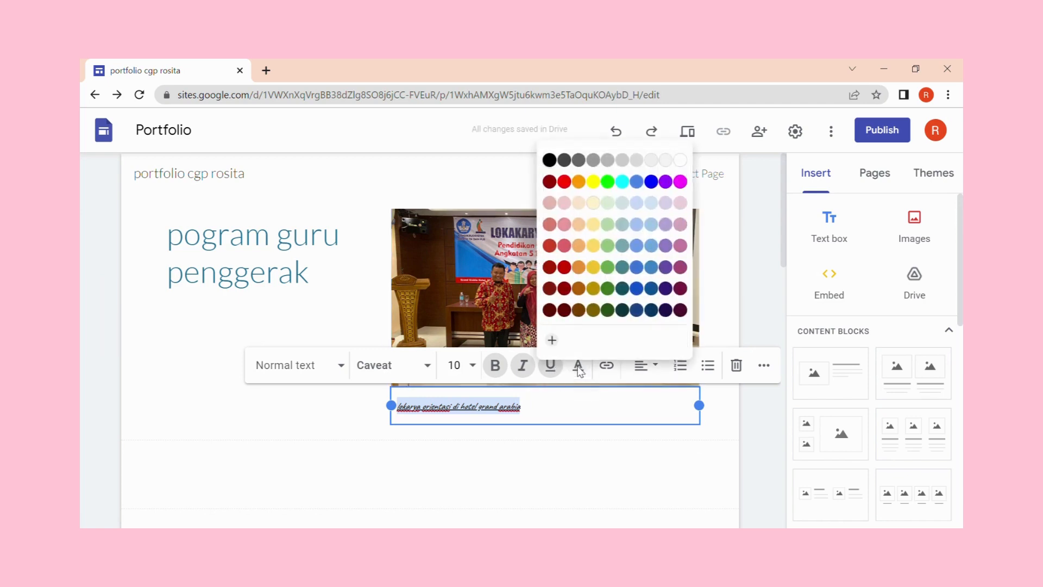
pyautogui.click(641, 289)
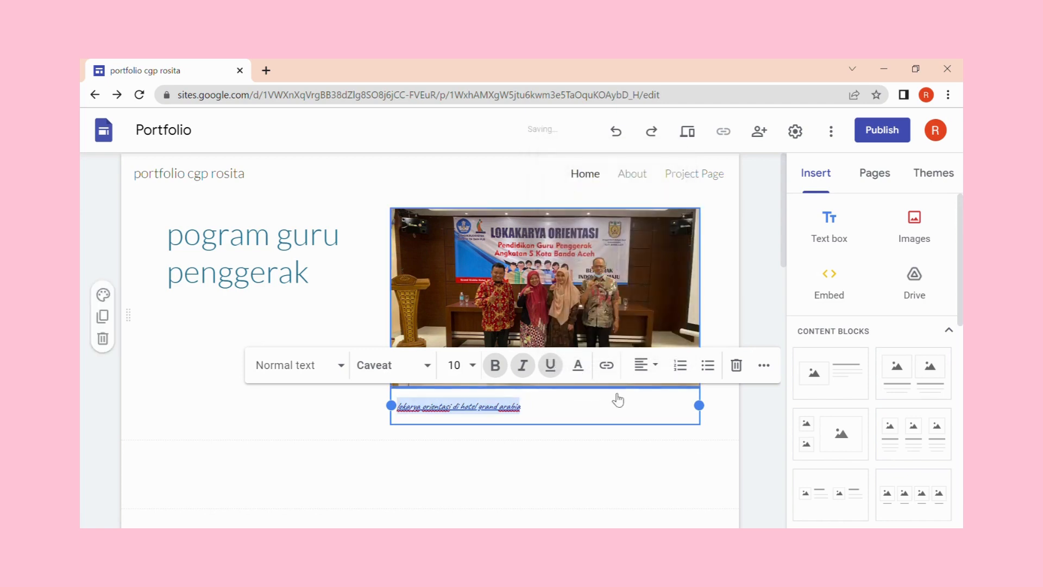
pyautogui.click(629, 458)
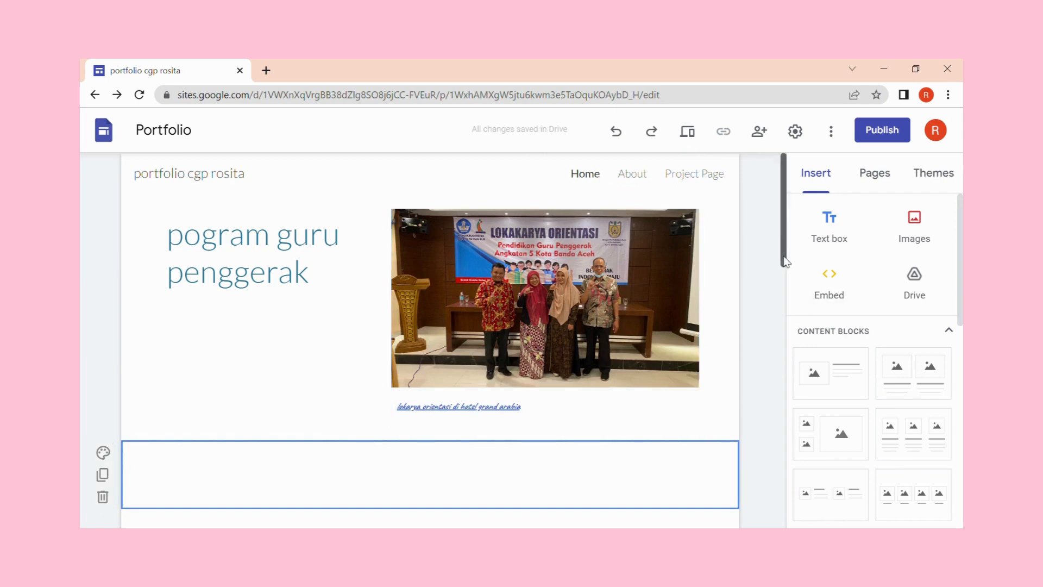
# - Paste the three prepared Program Guru Penggerak paragraphs into a new text box below the caption
pyautogui.moveTo(784, 261); pyautogui.dragTo(775, 292)
pyautogui.click(566, 374)
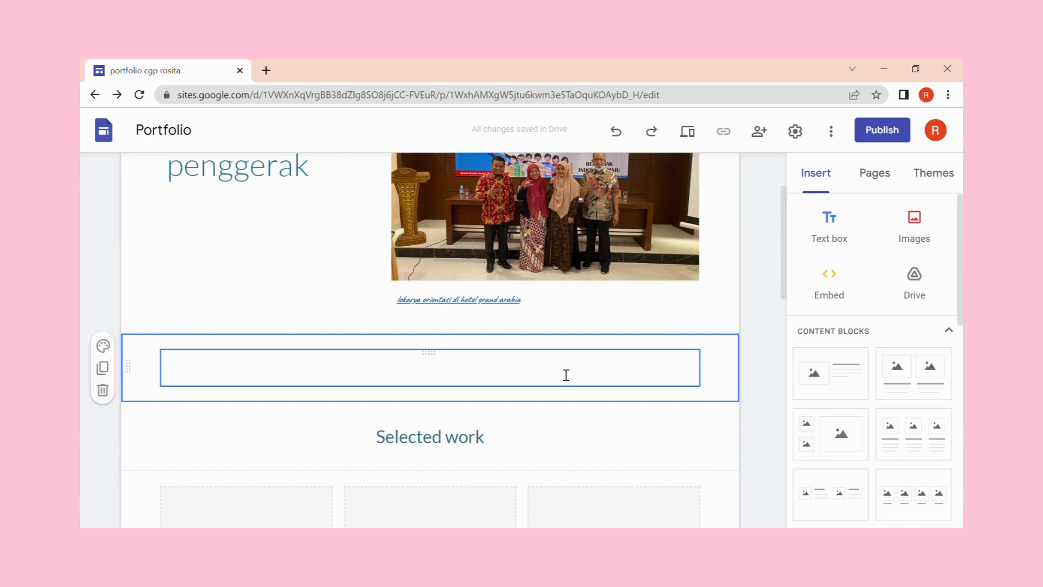
pyautogui.click(566, 375)
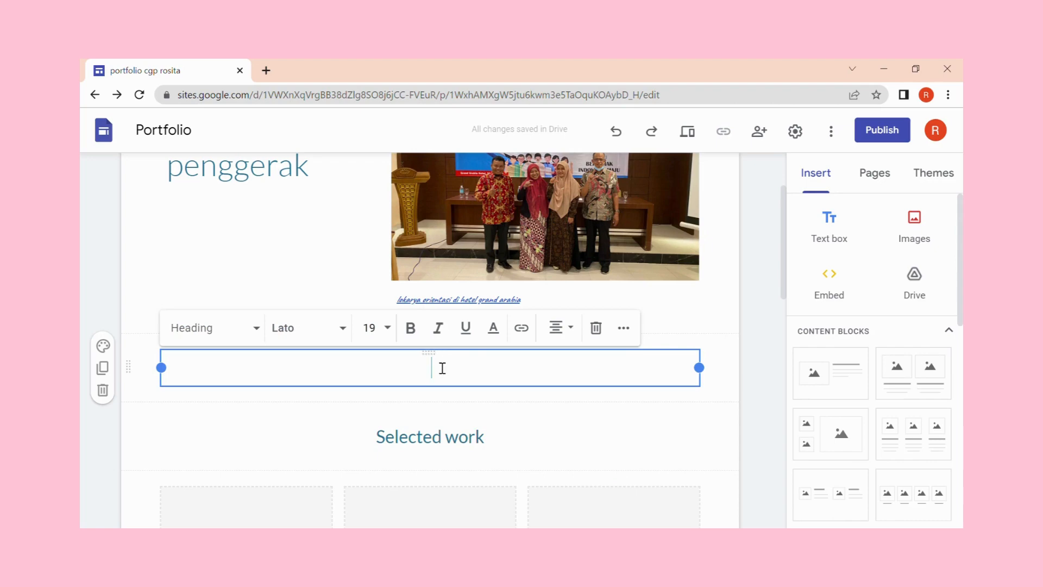
pyautogui.hotkey('ctrl', 'v')
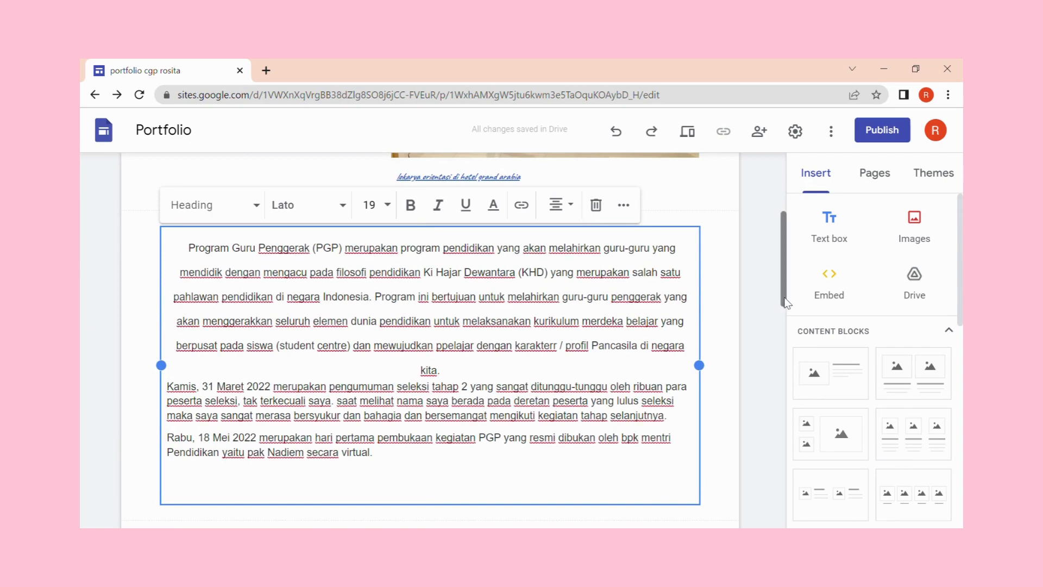
pyautogui.moveTo(787, 302); pyautogui.dragTo(760, 434)
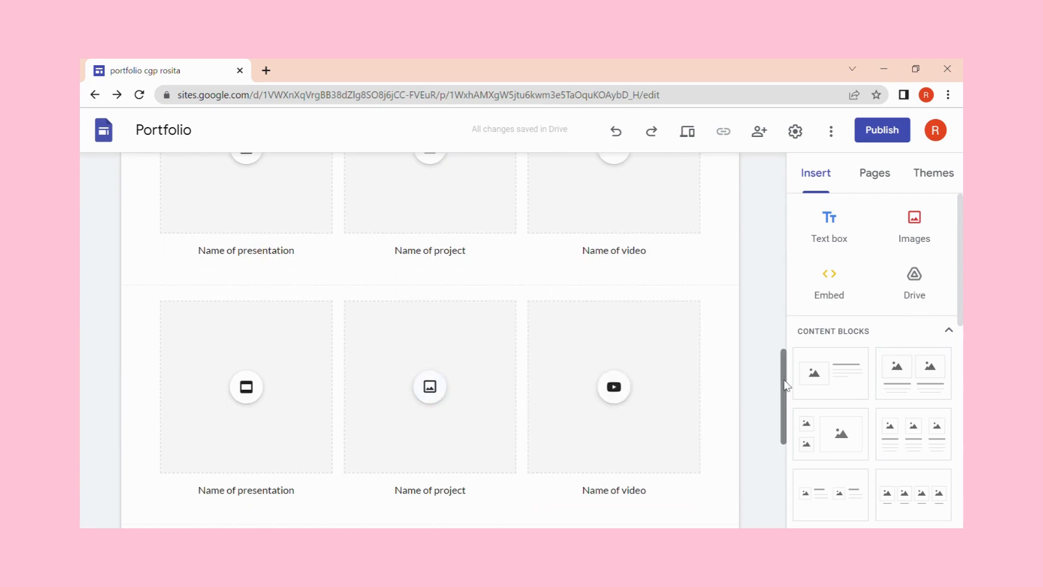
pyautogui.moveTo(783, 378); pyautogui.dragTo(766, 180)
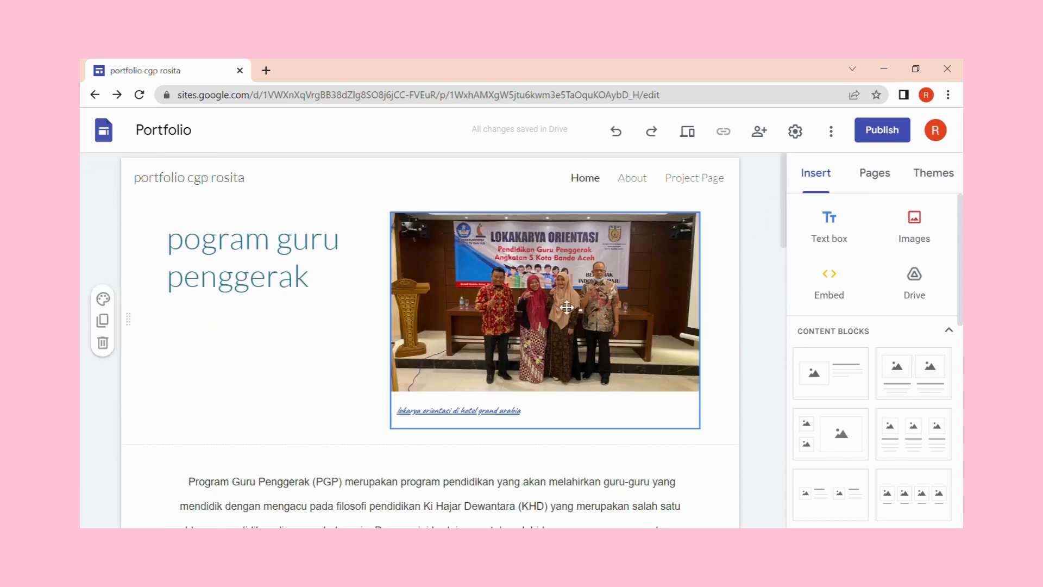
# - On the About page, delete the stock photo
pyautogui.click(635, 179)
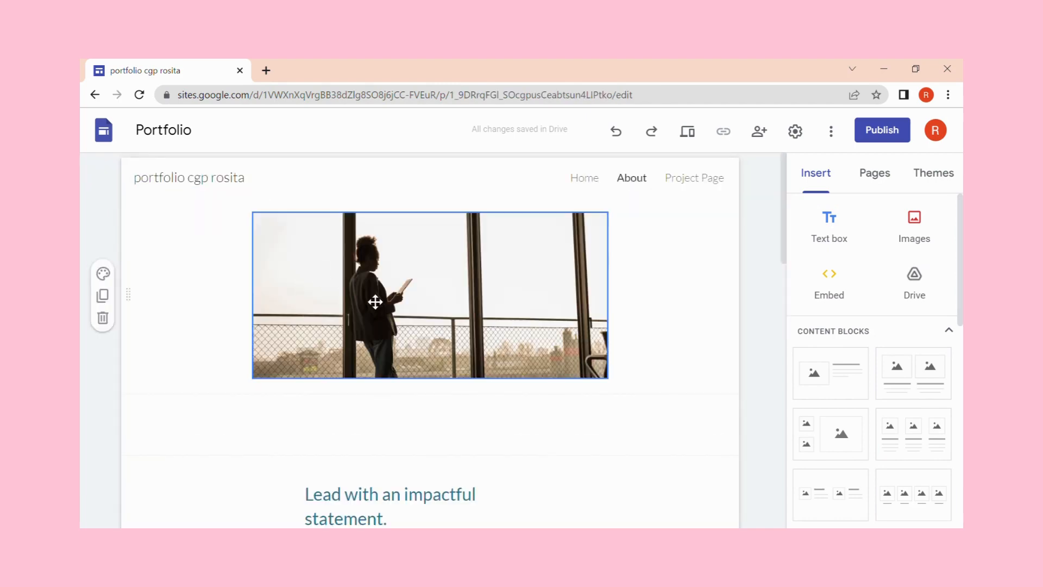
pyautogui.click(375, 301)
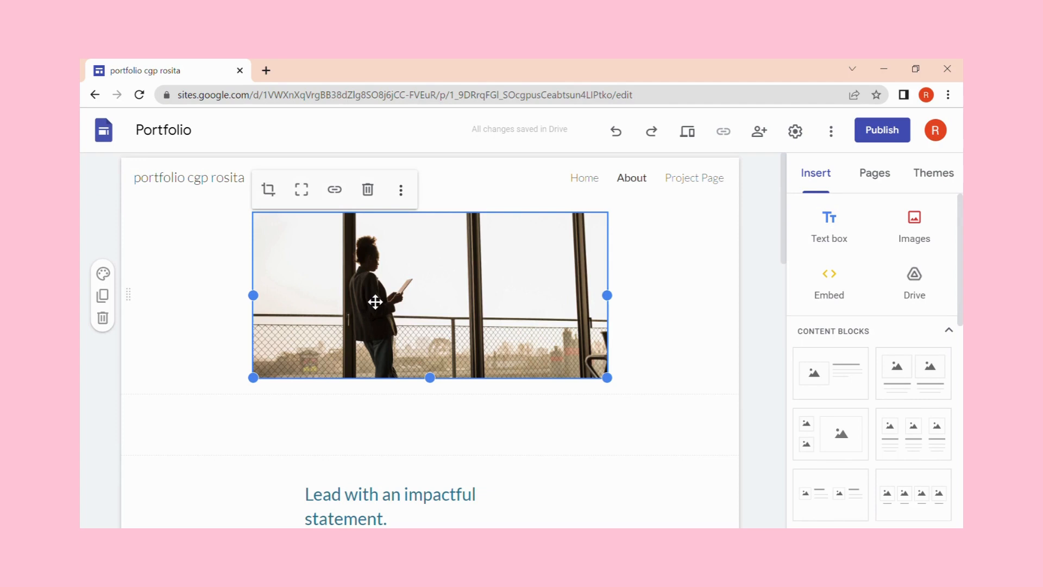
pyautogui.press('Delete')
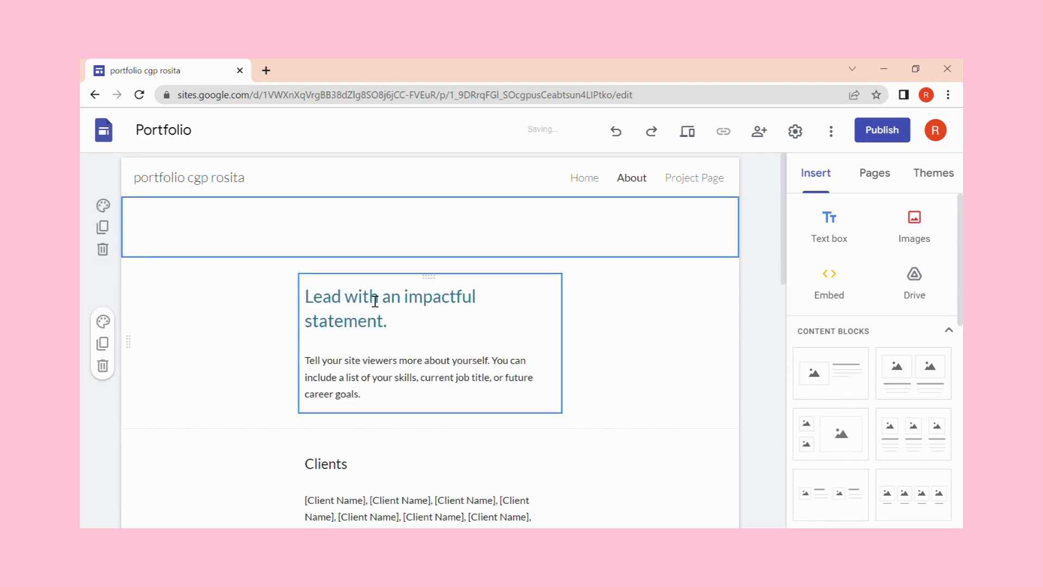
# - Upload the Lokakarya Orientasi group photo into the emptied section
pyautogui.click(437, 229)
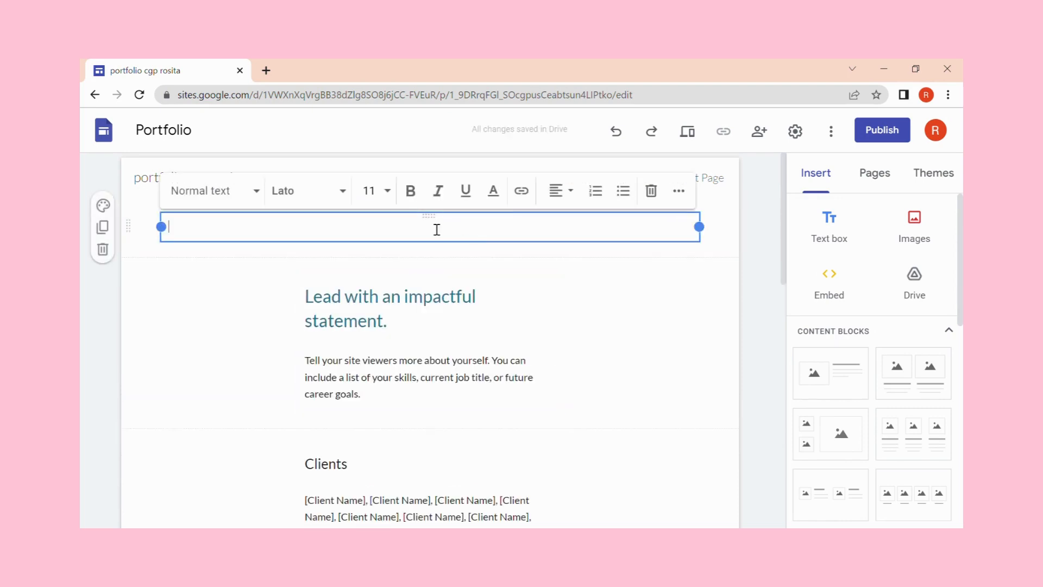
pyautogui.click(932, 237)
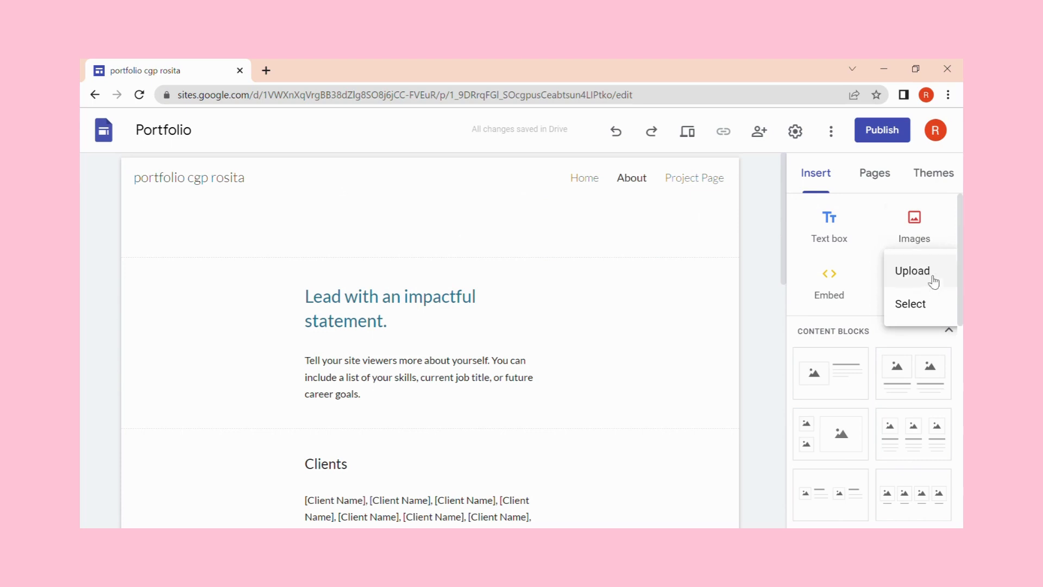
pyautogui.click(918, 271)
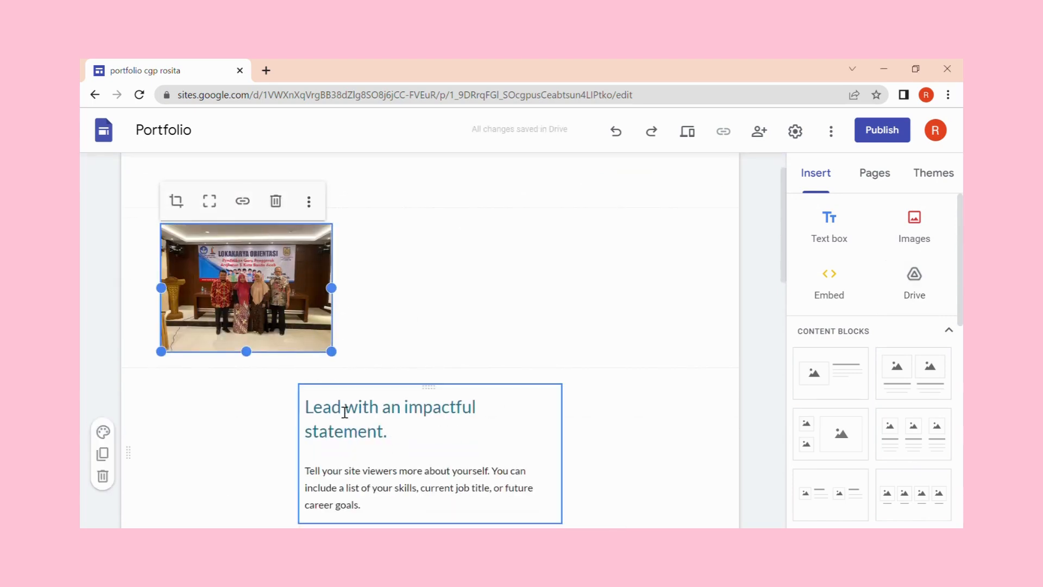
# - Replace the About page's placeholder heading with the author's full name, then go to Project Page
pyautogui.tripleClick(312, 412)
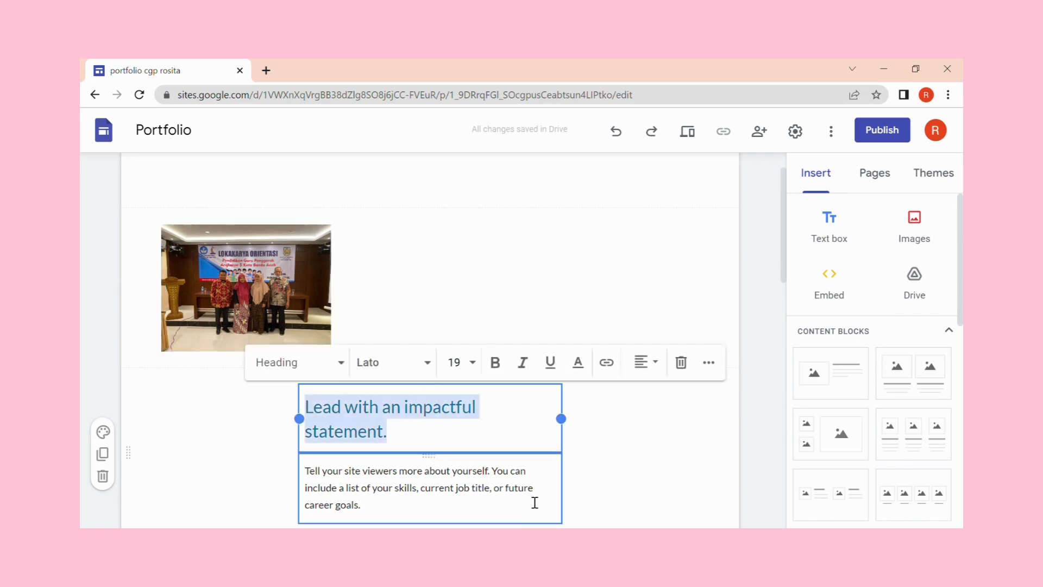
pyautogui.click(543, 431)
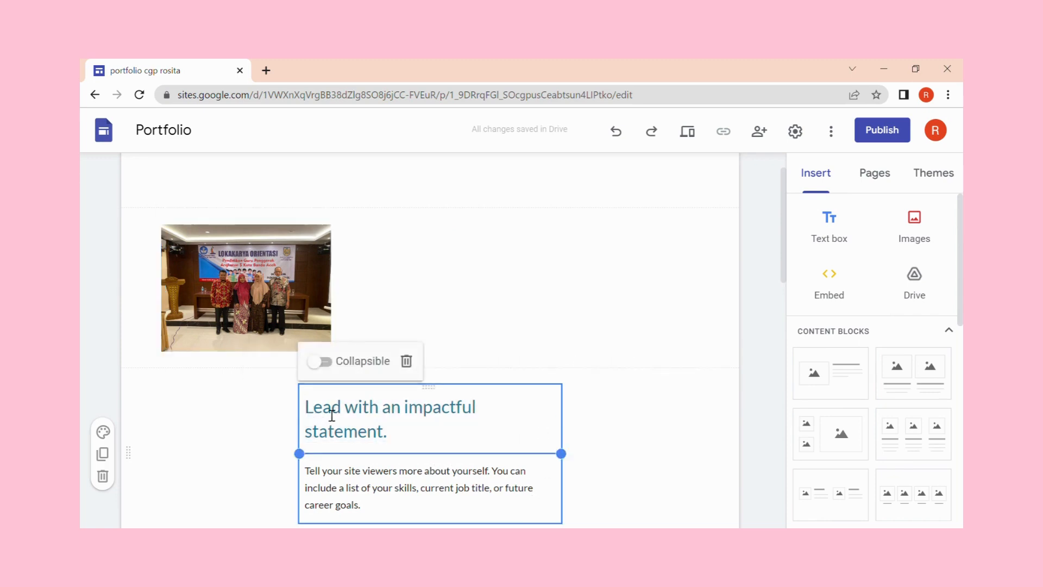
pyautogui.click(308, 413)
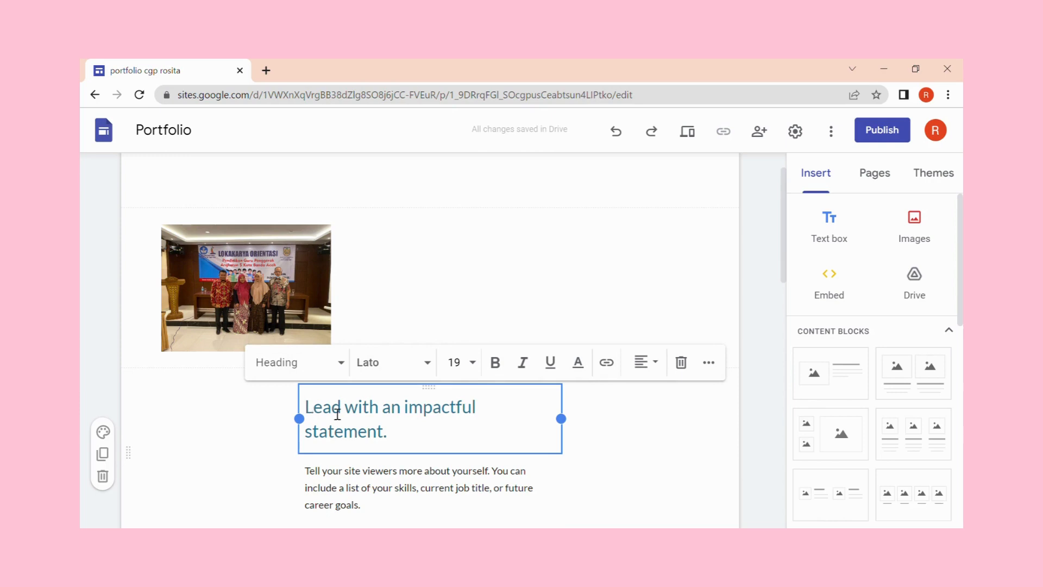
pyautogui.keyDown('shift'); pyautogui.click(395, 443); pyautogui.keyUp('shift')
pyautogui.write('Rosita A')
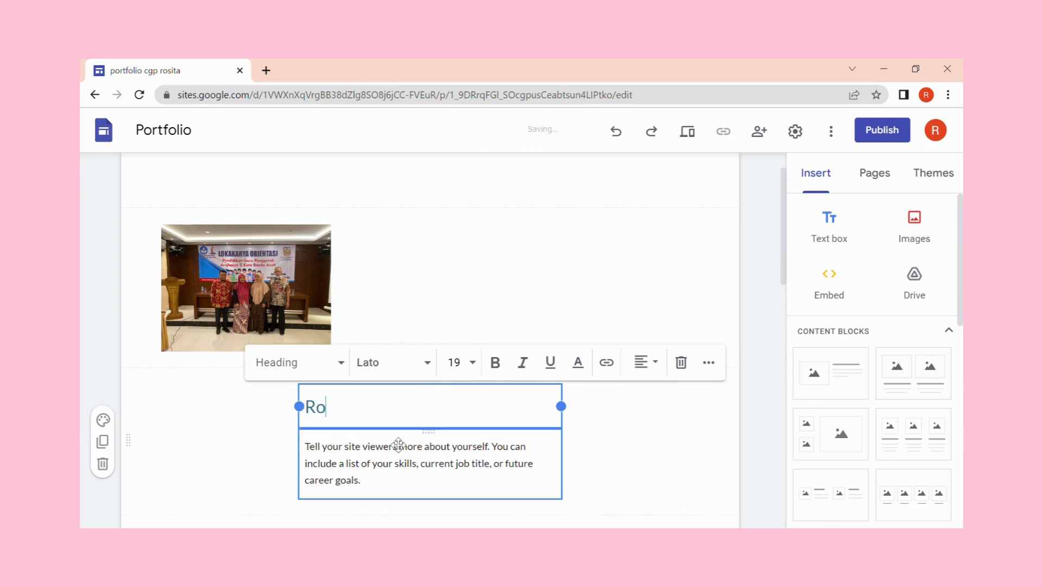
pyautogui.write('riani')
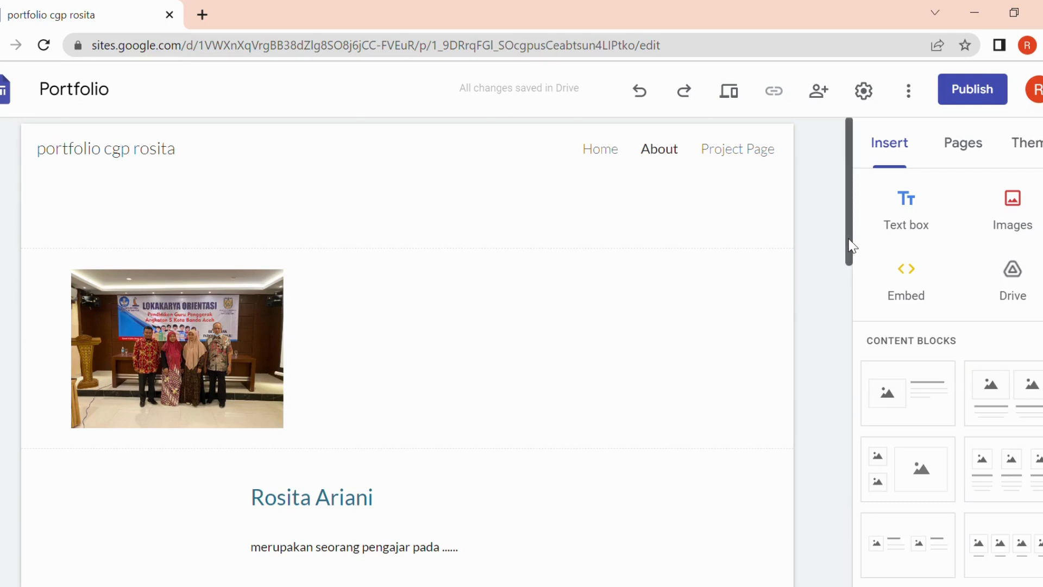
pyautogui.click(735, 152)
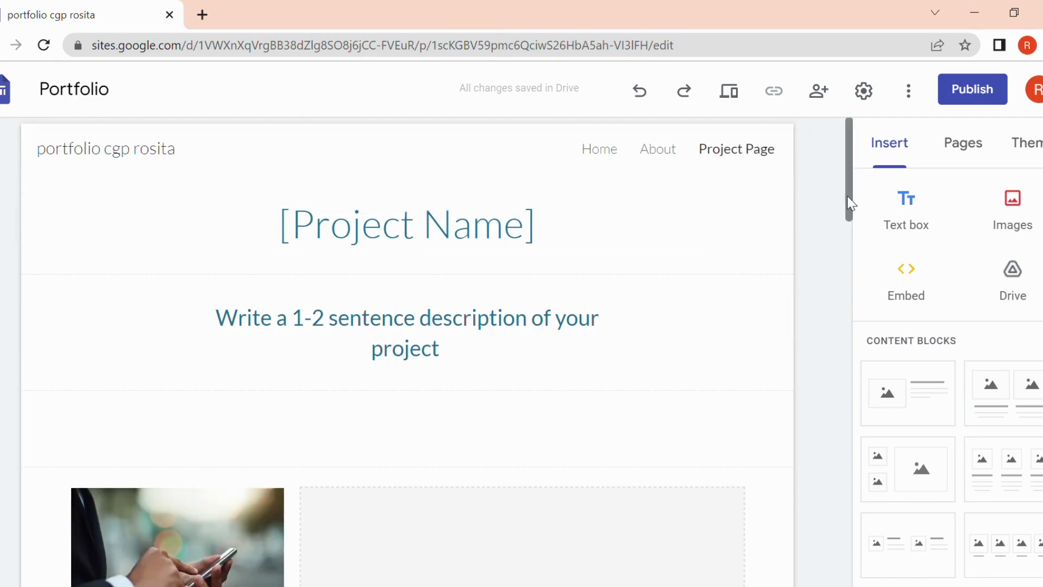
# - Rename the Project Page to 'modul 1.1' in the Pages list
pyautogui.moveTo(849, 209); pyautogui.dragTo(848, 161)
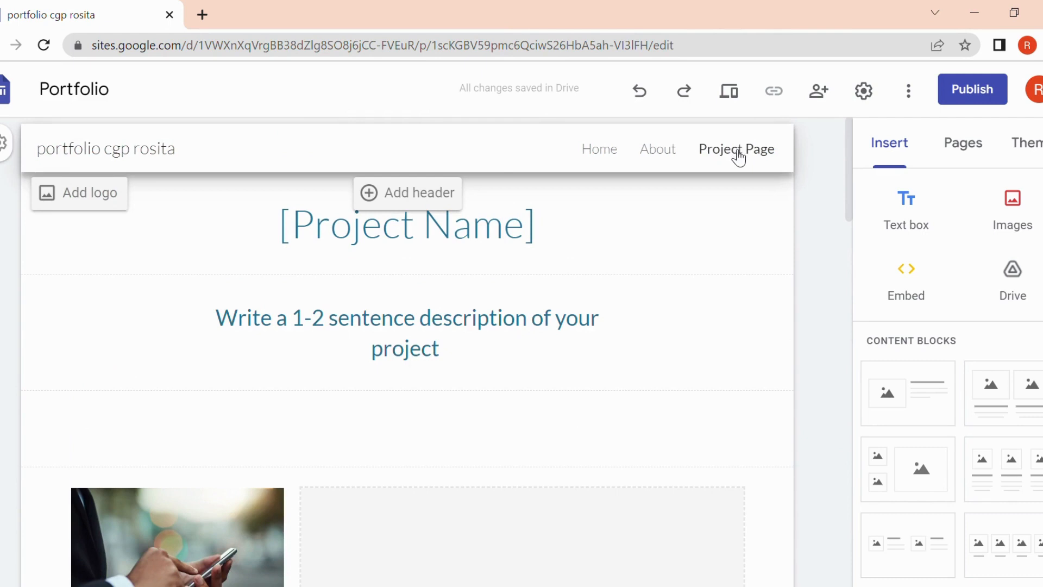
pyautogui.click(973, 152)
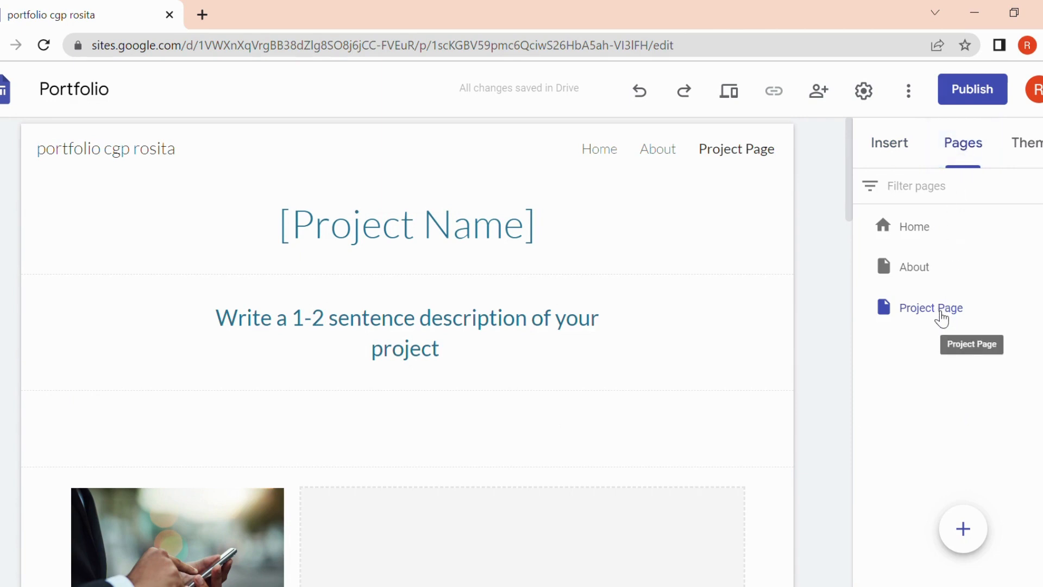
pyautogui.doubleClick(943, 319)
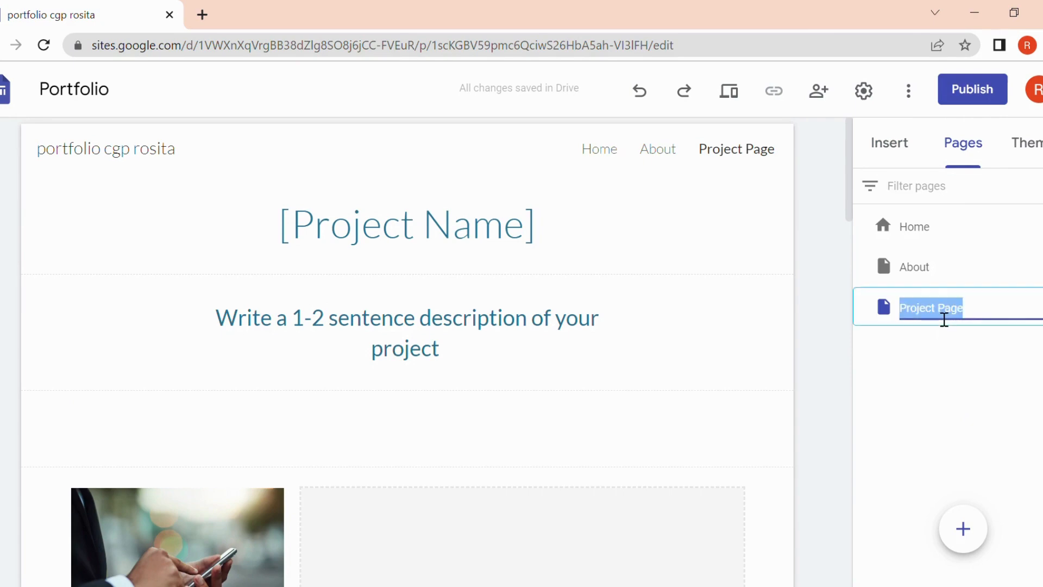
pyautogui.write('modul ')
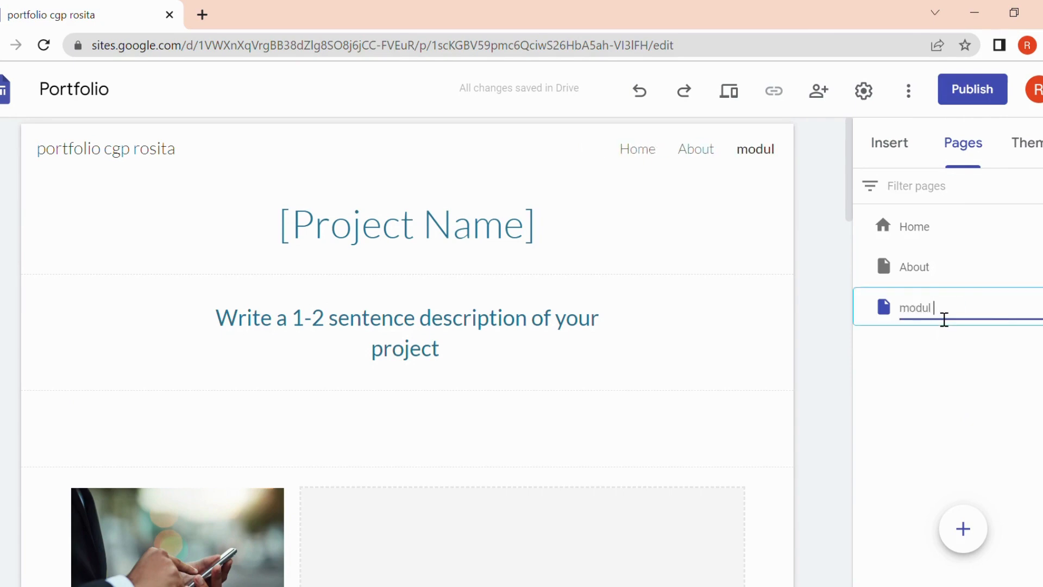
pyautogui.write('1.1')
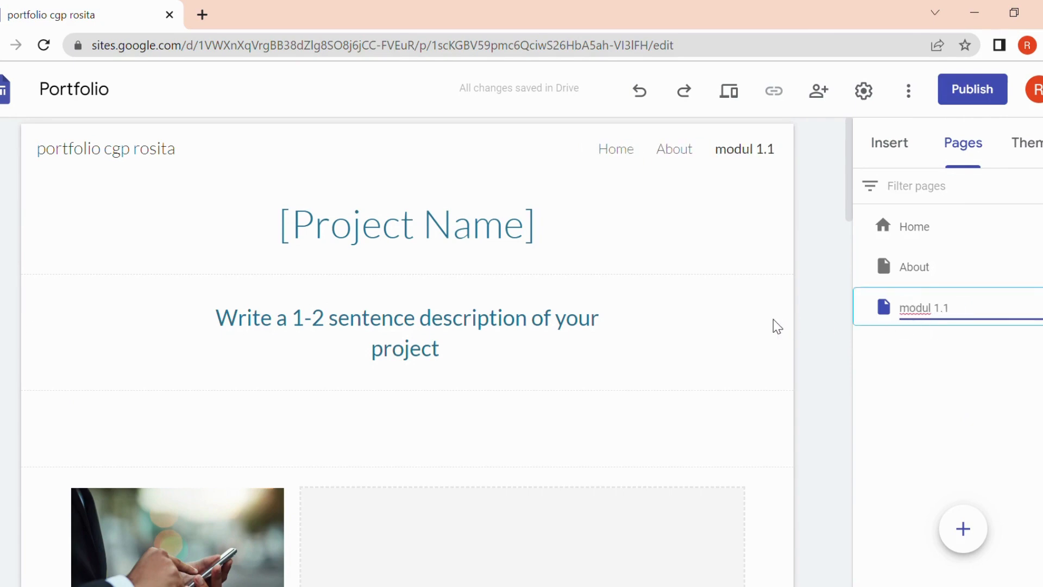
pyautogui.click(751, 243)
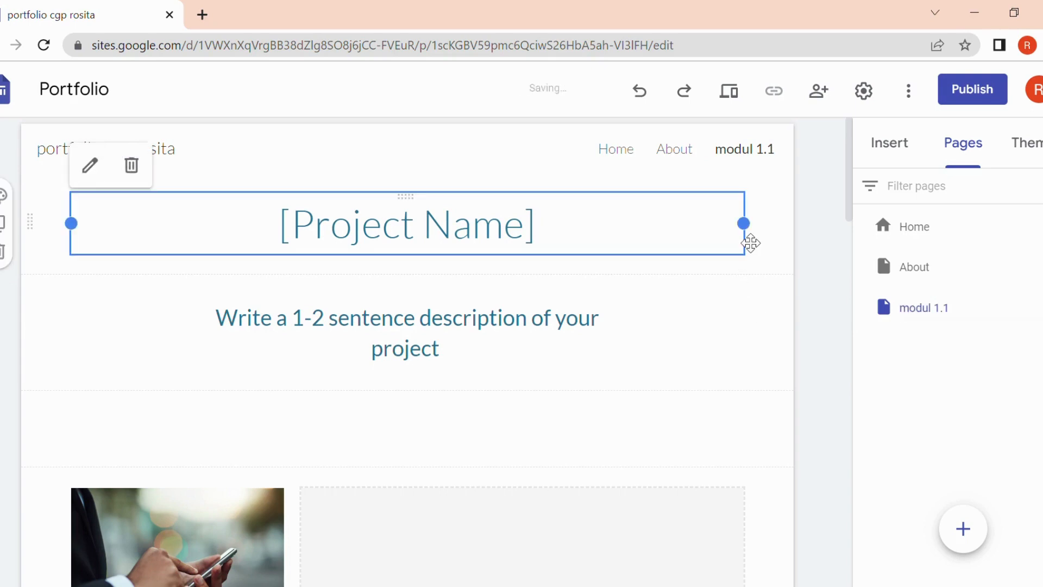
pyautogui.moveTo(552, 228); pyautogui.dragTo(283, 232)
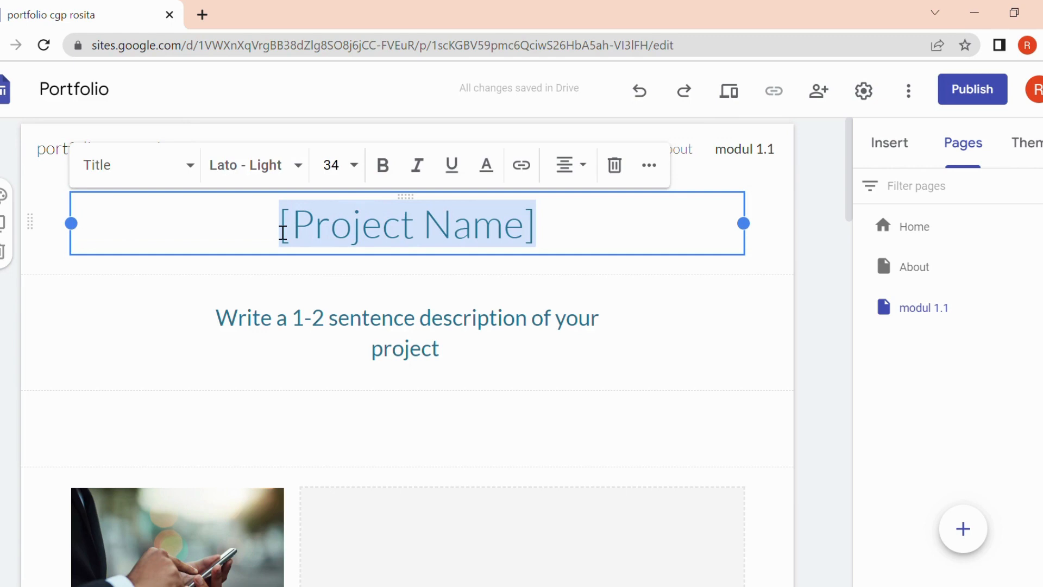
# - Title the page 'program guru penggerak' and replace the placeholder description with 'bmfnn'
pyautogui.write('program ')
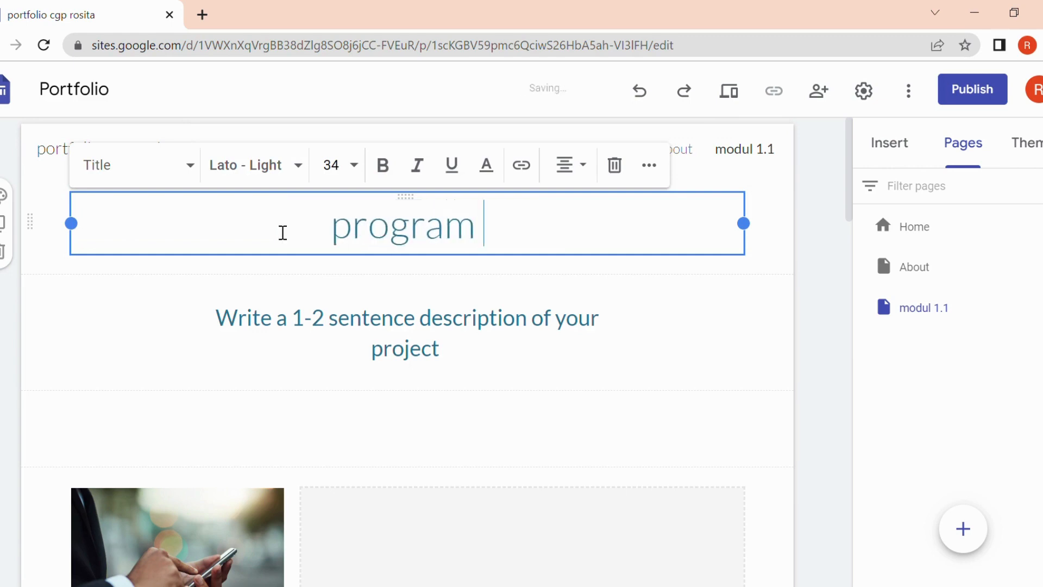
pyautogui.write('gurur')
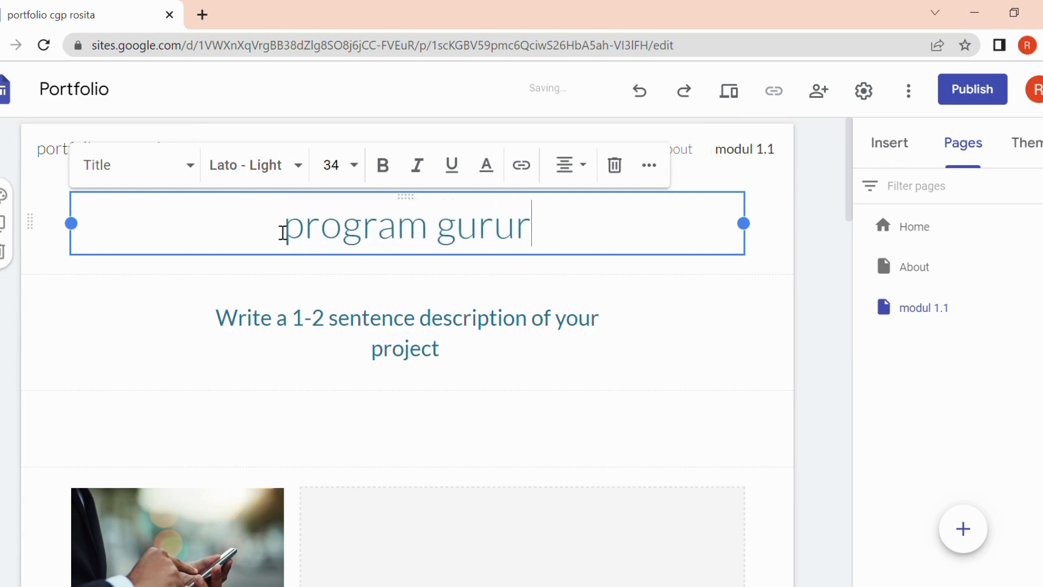
pyautogui.press('BackSpace')
pyautogui.write('pengg')
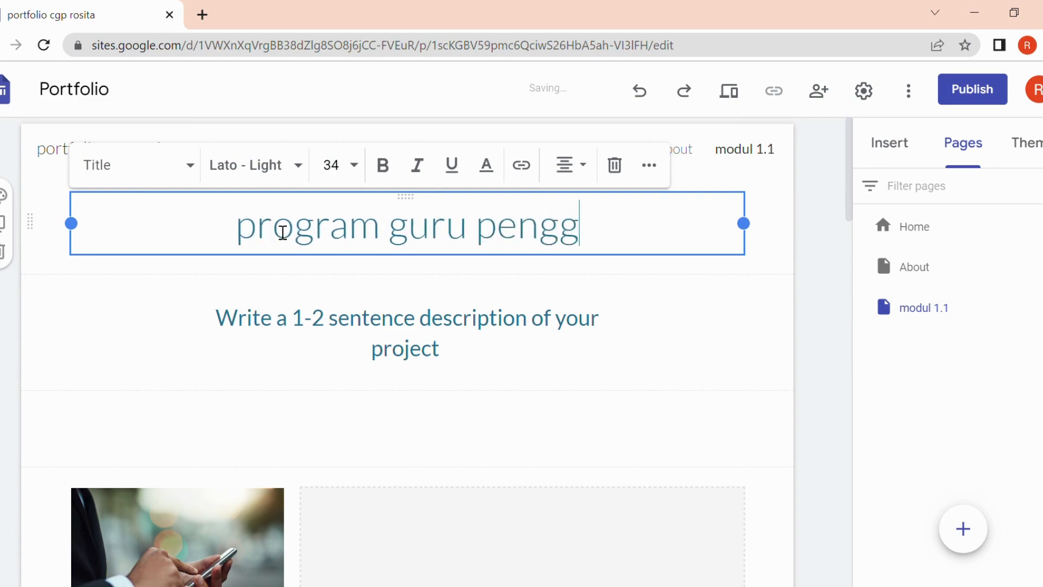
pyautogui.write('erak')
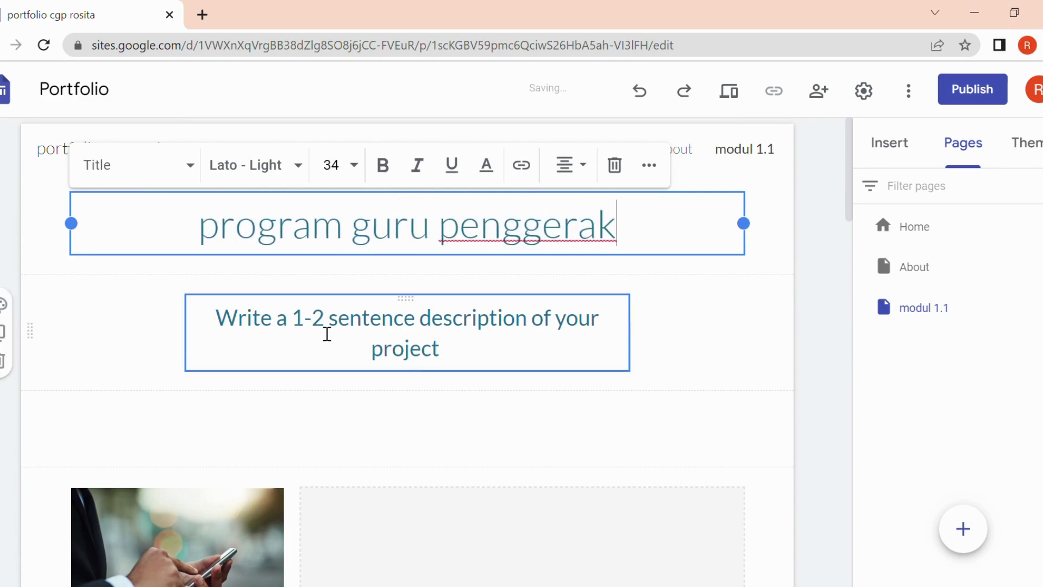
pyautogui.moveTo(217, 319); pyautogui.dragTo(492, 357)
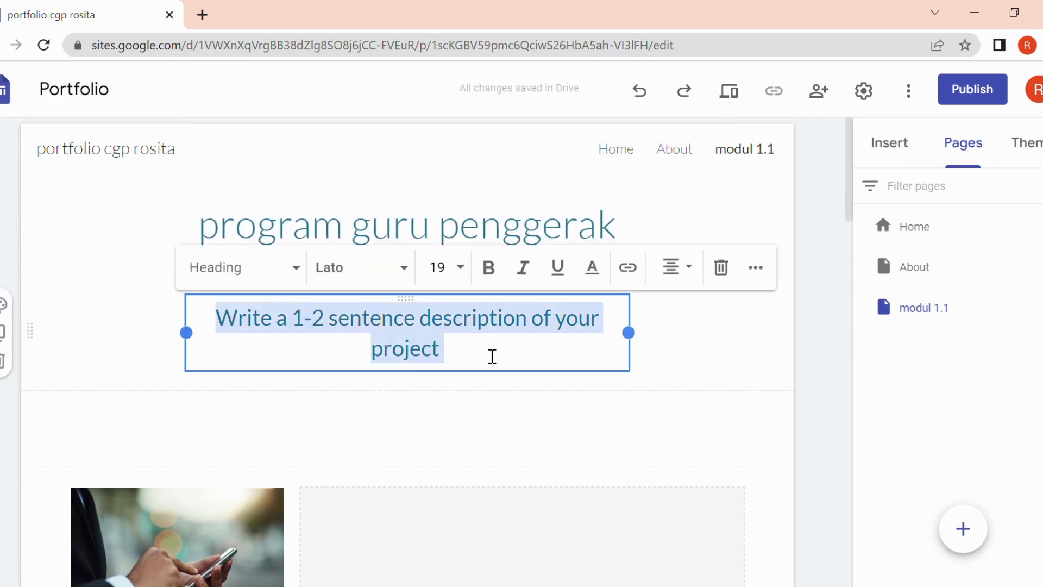
pyautogui.write('bmfnn')
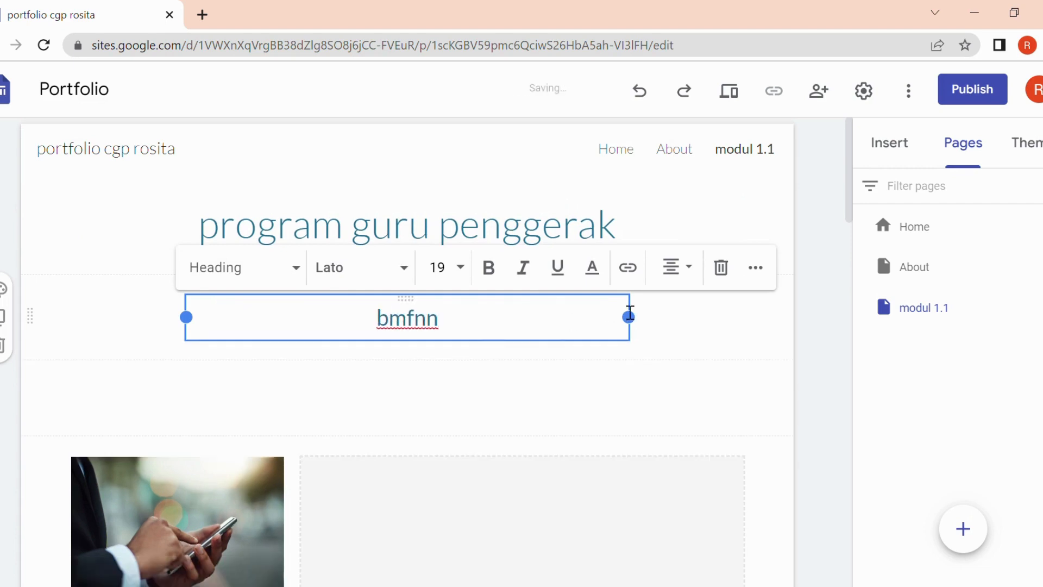
pyautogui.moveTo(851, 212); pyautogui.dragTo(856, 276)
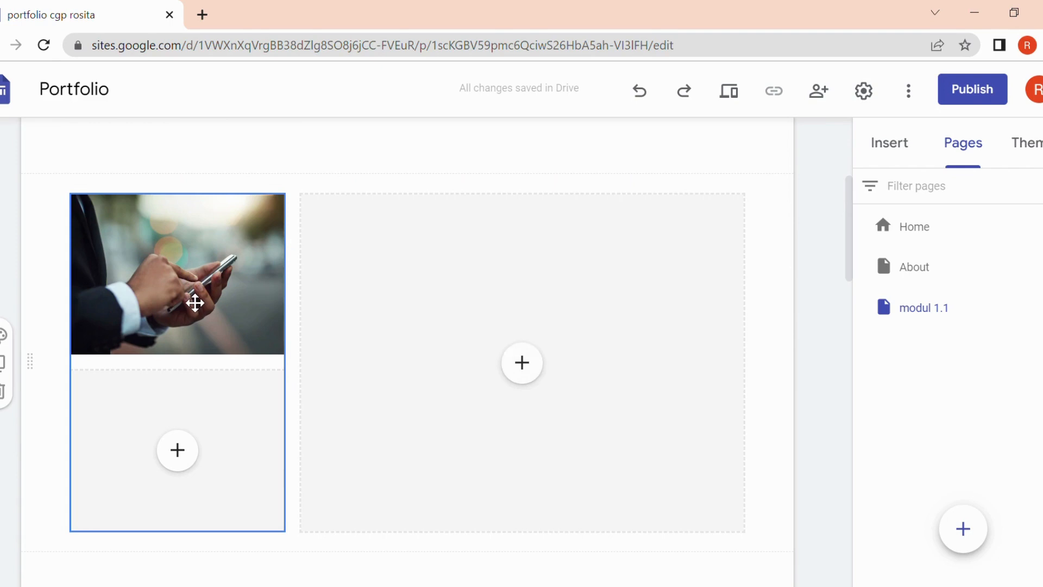
# - Upload the Lokakarya Orientasi group photo from the computer into the box below the phone photo
pyautogui.click(196, 304)
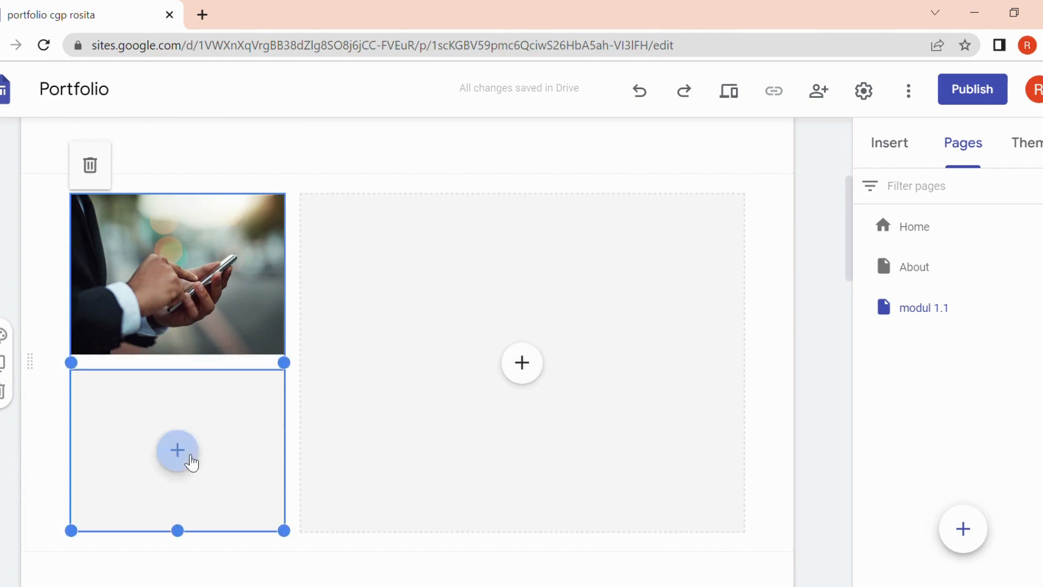
pyautogui.click(179, 454)
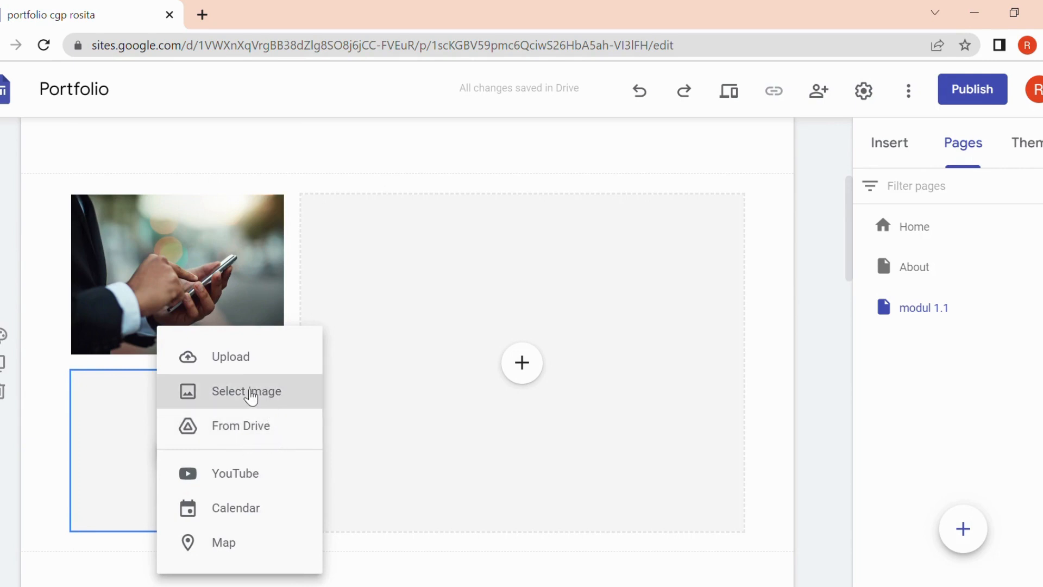
pyautogui.click(250, 394)
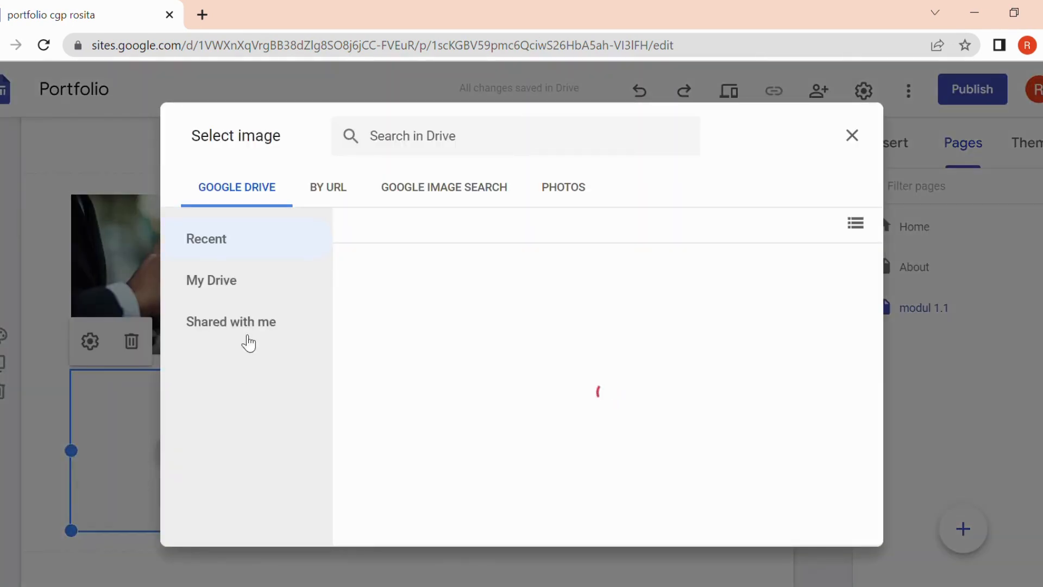
pyautogui.click(216, 288)
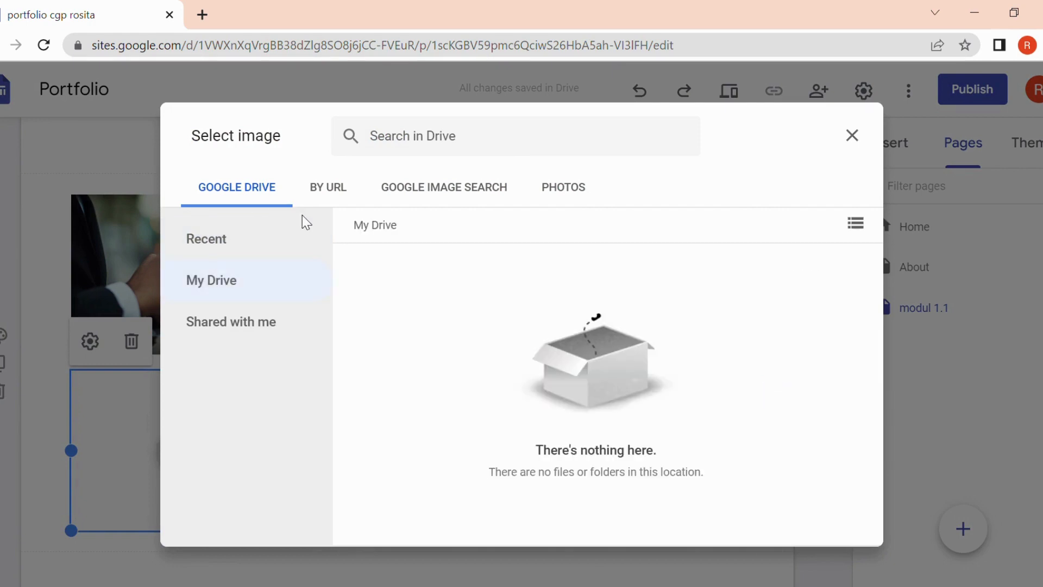
pyautogui.click(854, 136)
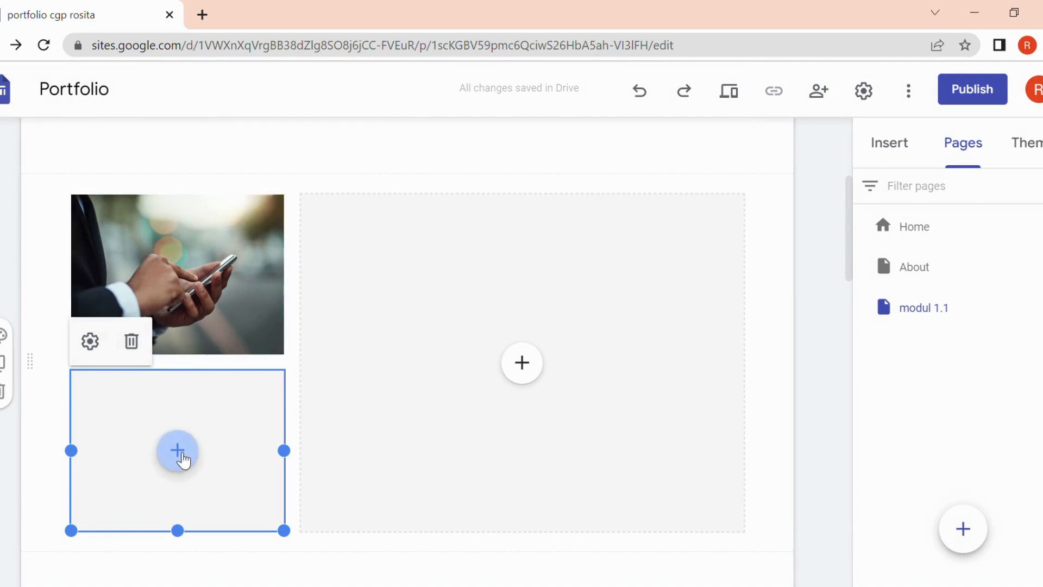
pyautogui.click(179, 456)
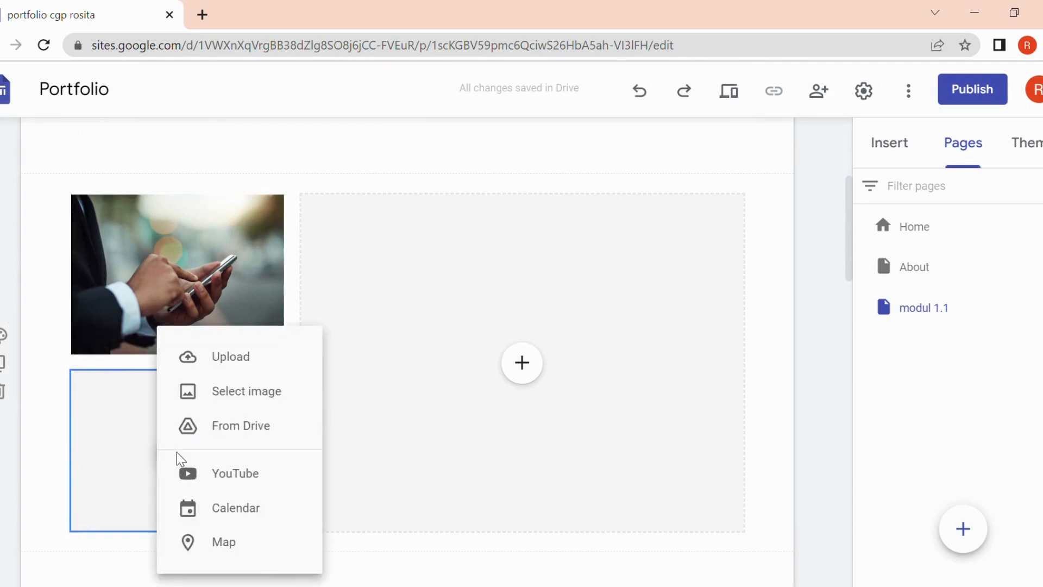
pyautogui.click(229, 357)
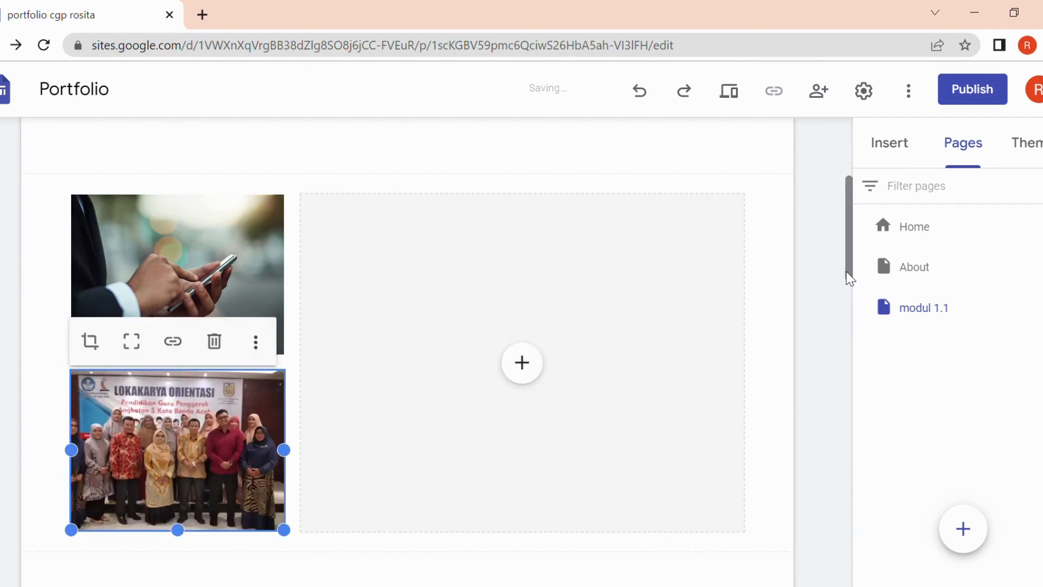
pyautogui.moveTo(847, 272); pyautogui.dragTo(850, 307)
# - Insert a text box above the photos reading '1.1.a.3 mulai dari diri - modul 1.1'
pyautogui.click(475, 328)
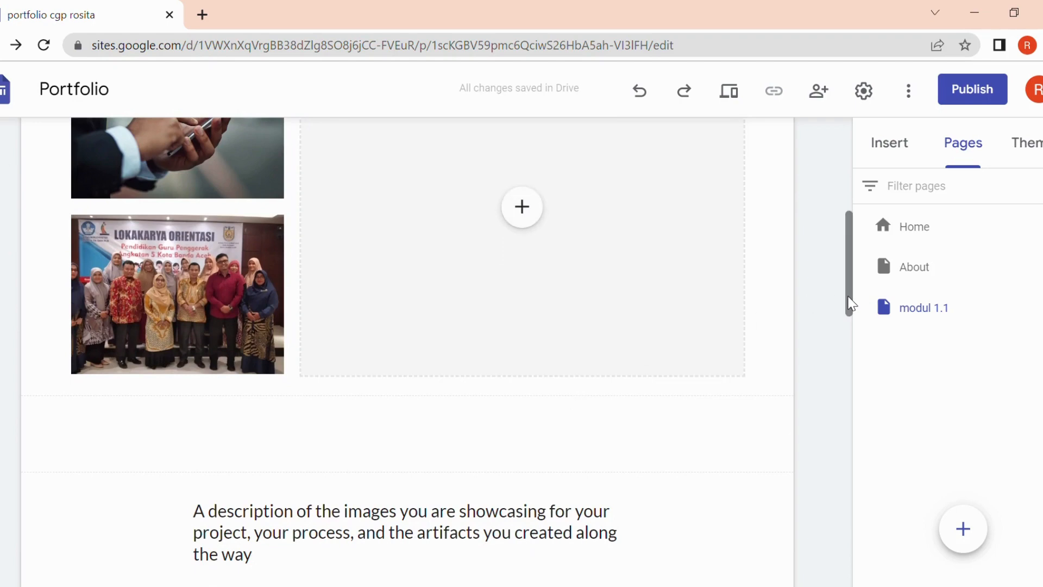
pyautogui.moveTo(847, 298); pyautogui.dragTo(864, 233)
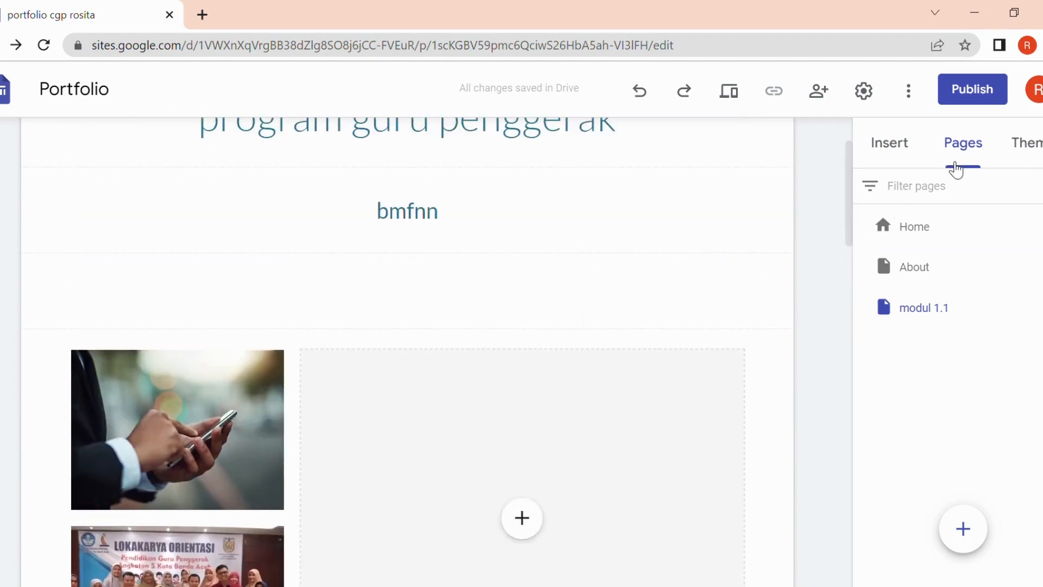
pyautogui.click(895, 149)
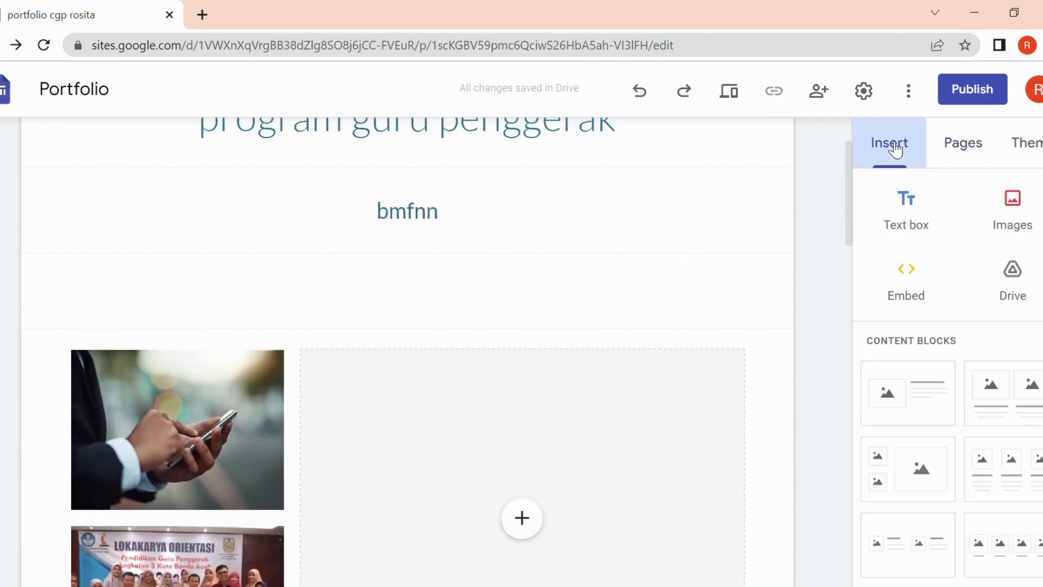
pyautogui.click(917, 212)
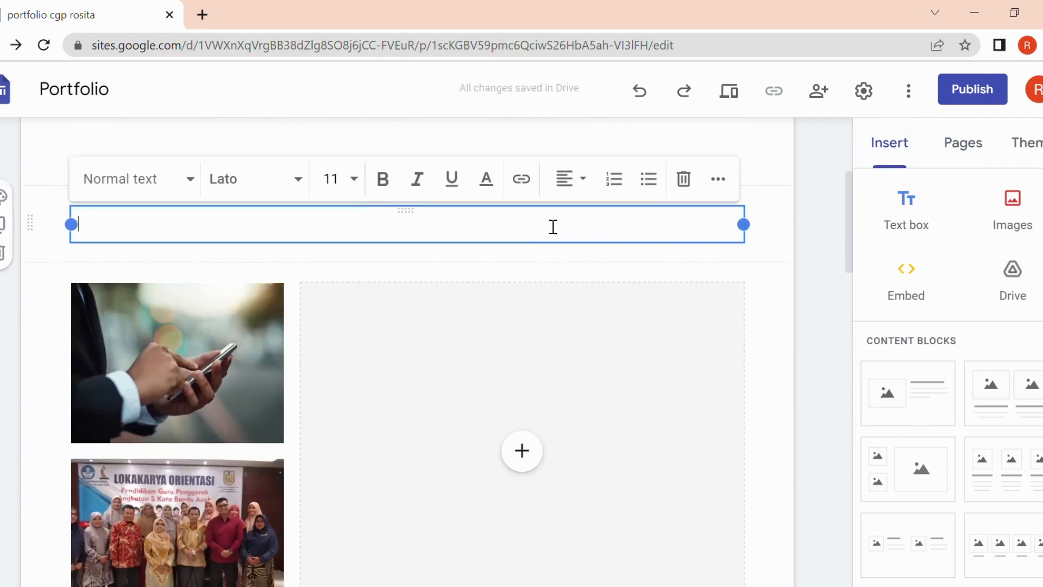
pyautogui.write('mo')
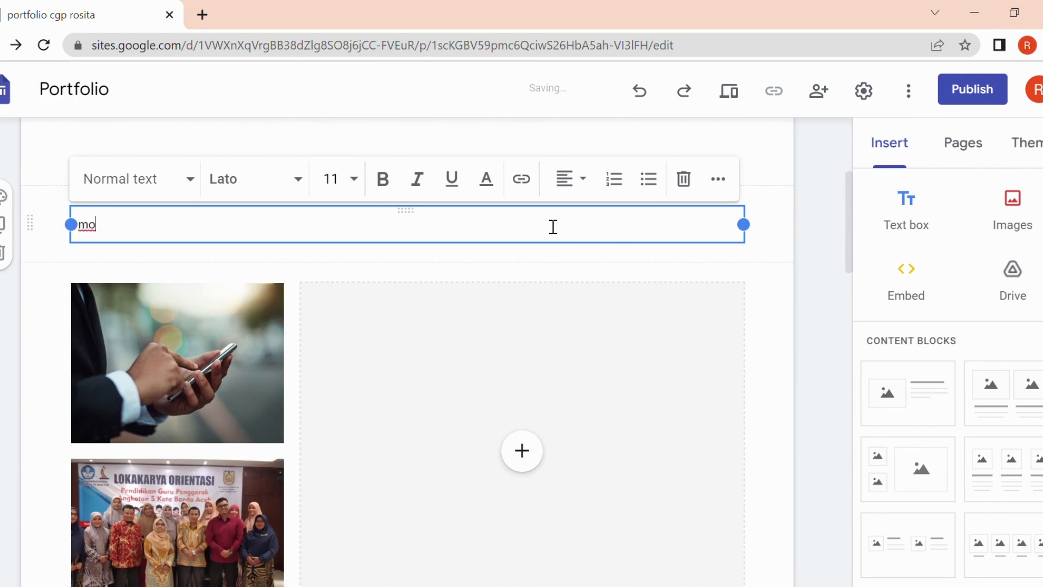
pyautogui.write('du')
pyautogui.press('BackSpace')
pyautogui.press('BackSpace')
pyautogui.press('BackSpace')
pyautogui.write('i dari diri 1.1.')
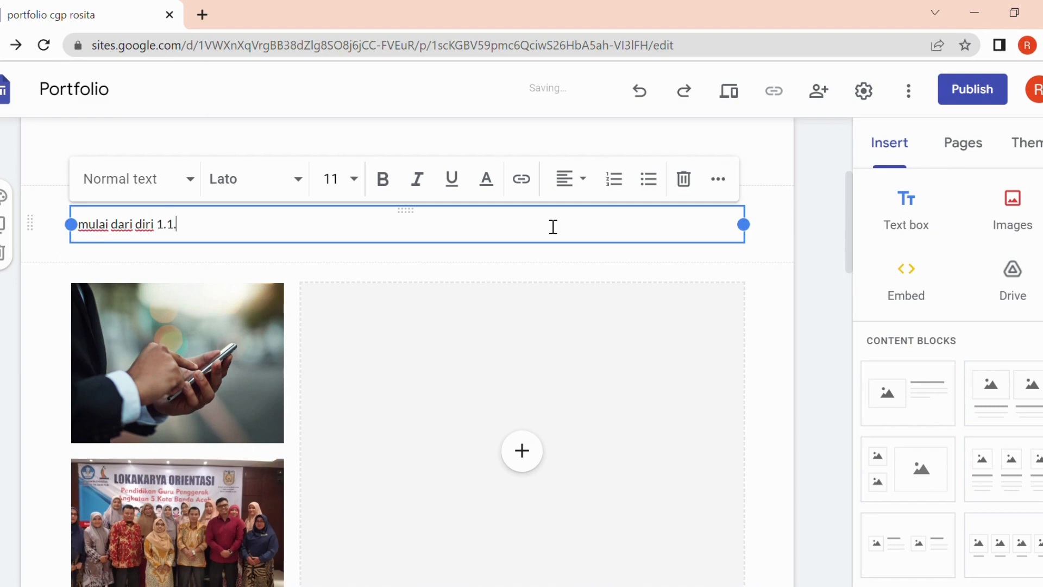
pyautogui.write('a3')
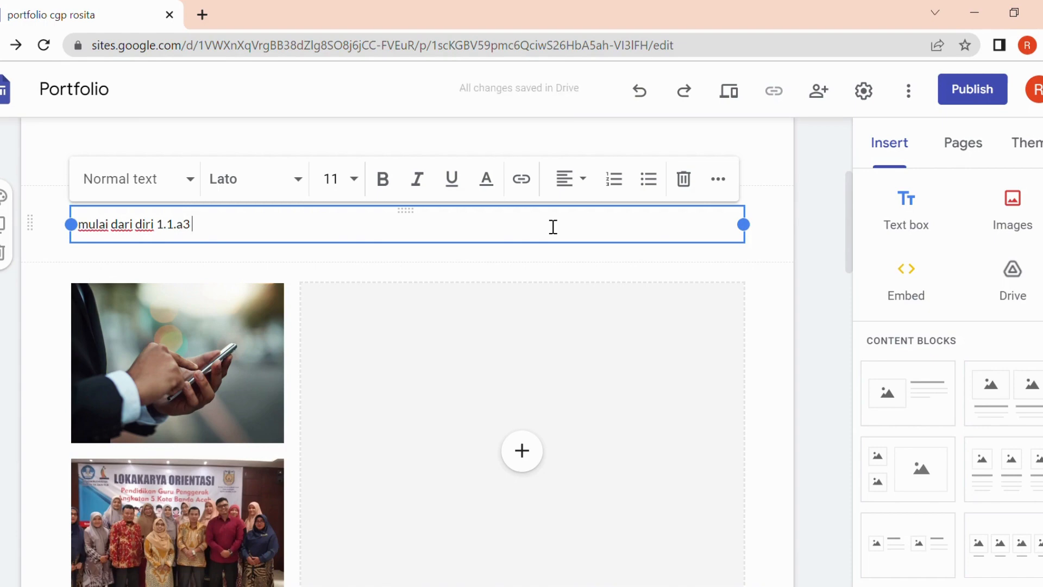
pyautogui.press('BackSpace')
pyautogui.press('BackSpace')
pyautogui.press('BackSpace')
pyautogui.press('BackSpace')
pyautogui.write('1.1 ')
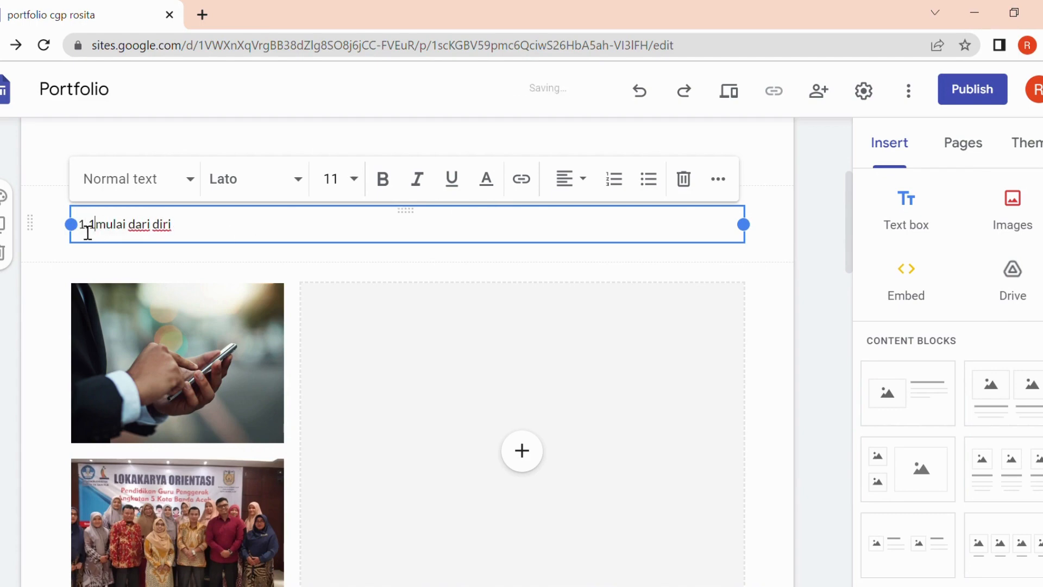
pyautogui.write('a')
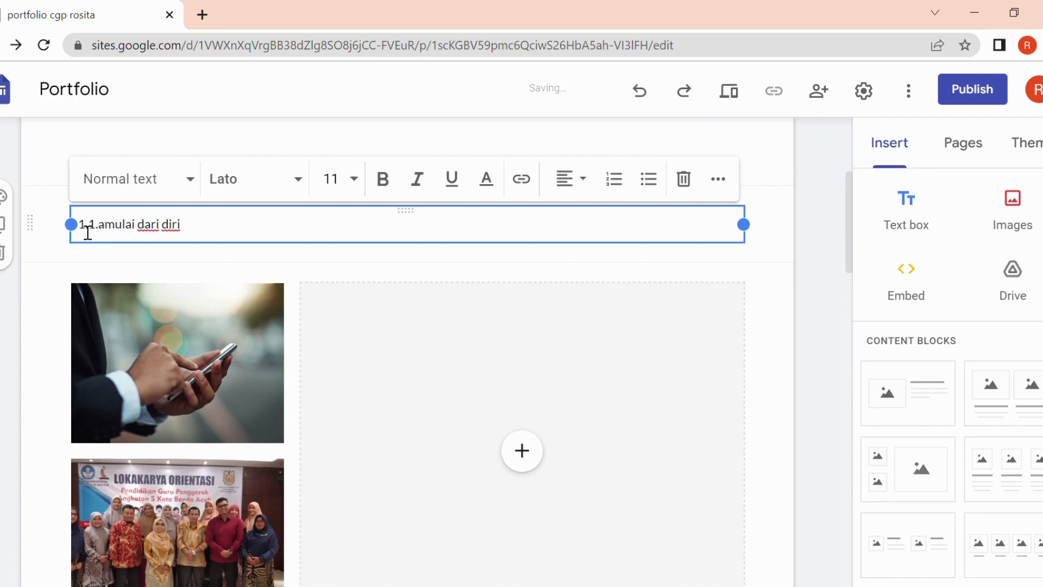
pyautogui.write('.3')
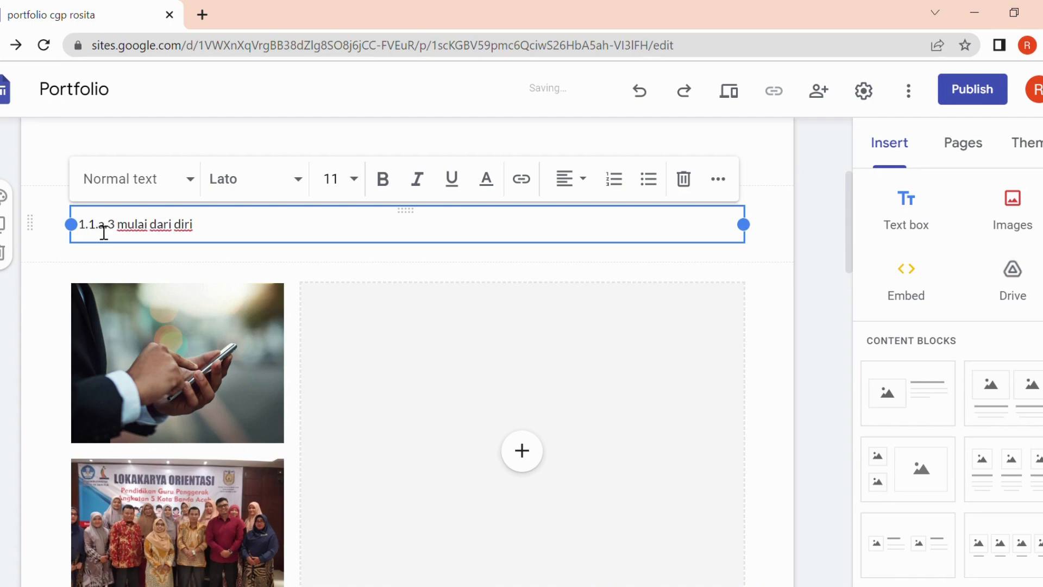
pyautogui.click(212, 234)
pyautogui.write('- modul 1.1')
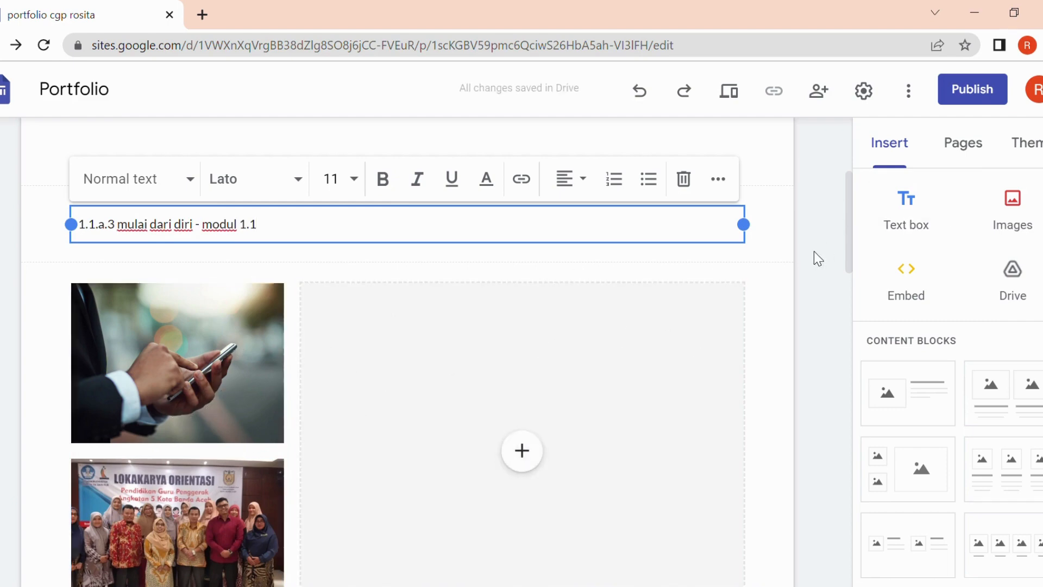
pyautogui.moveTo(850, 261); pyautogui.dragTo(850, 280)
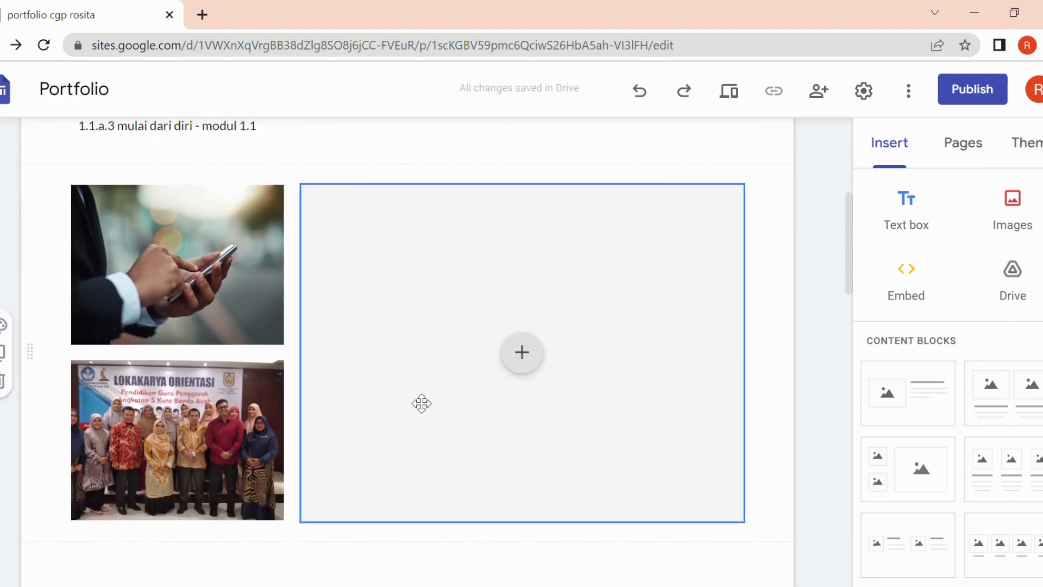
# - Delete the phone photo, leaving an empty placeholder beside the group photo
pyautogui.doubleClick(211, 296)
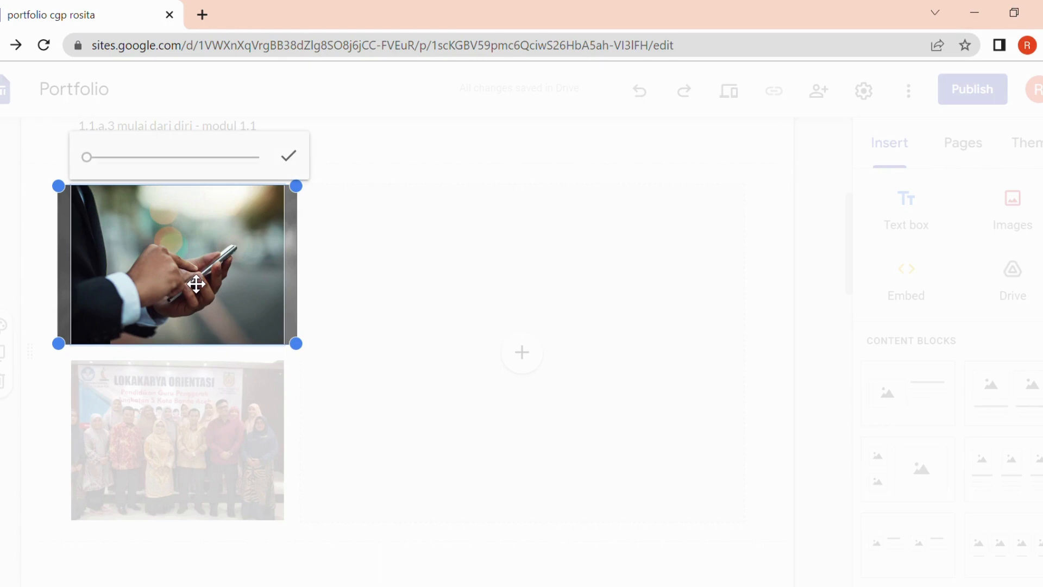
pyautogui.press('Delete')
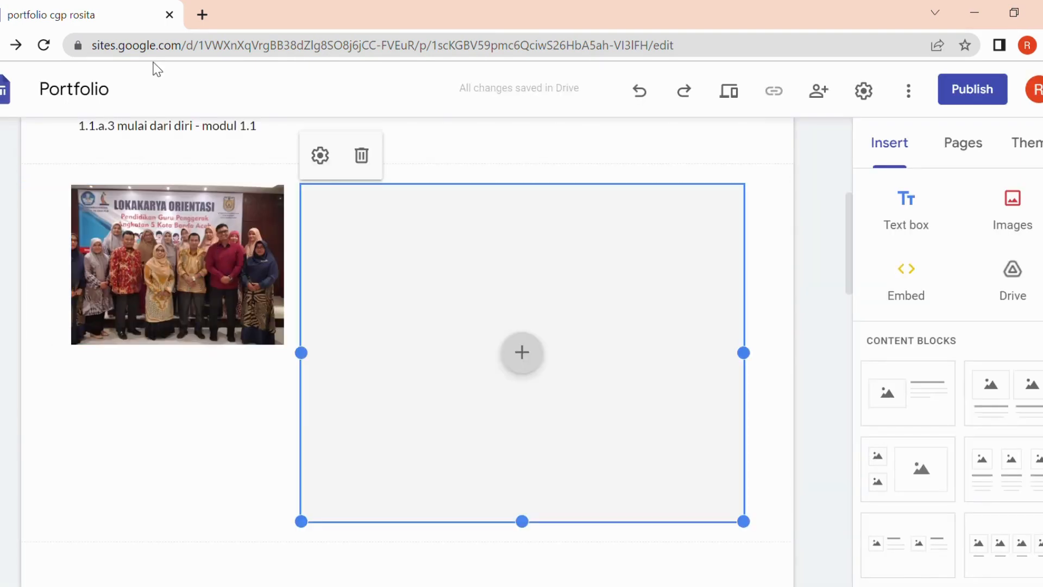
pyautogui.click(530, 360)
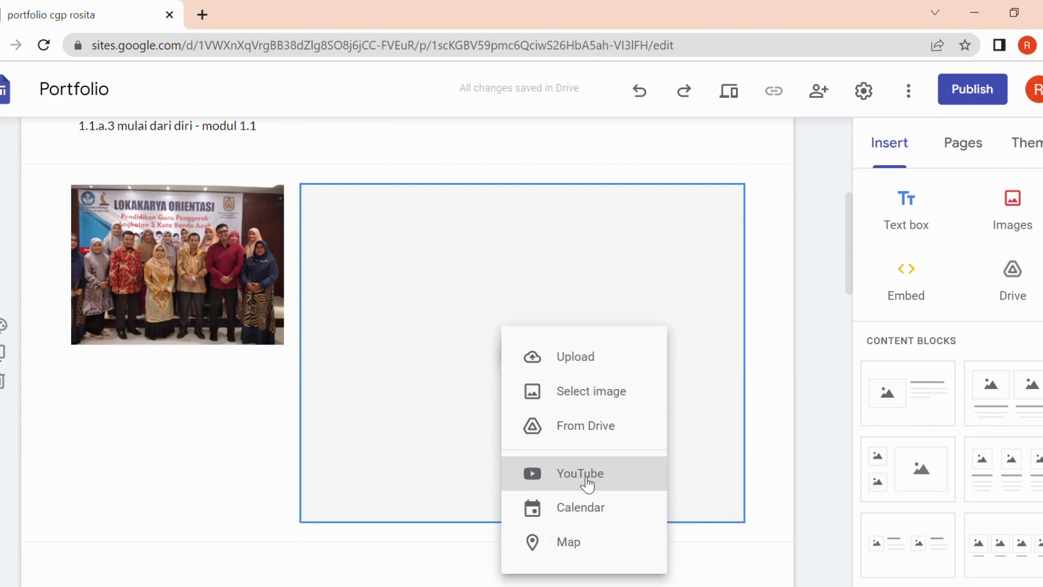
pyautogui.click(772, 358)
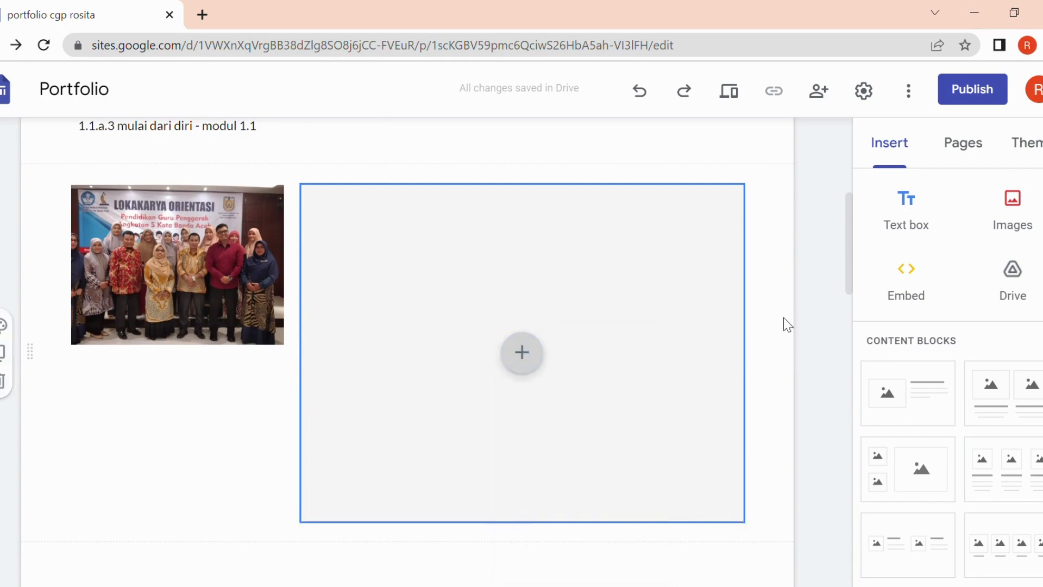
pyautogui.click(907, 293)
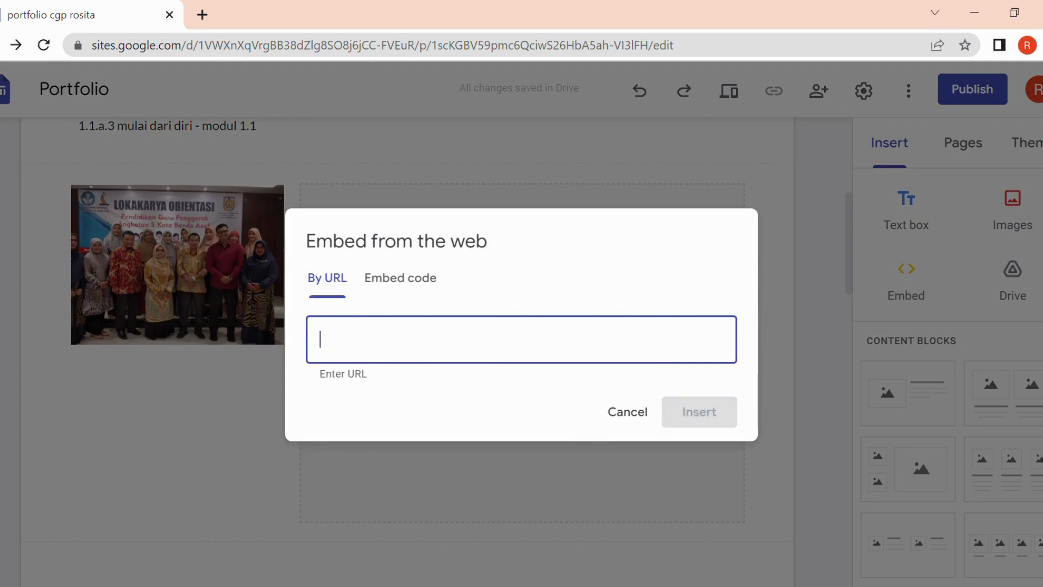
pyautogui.hotkey('alt', 'Tab')
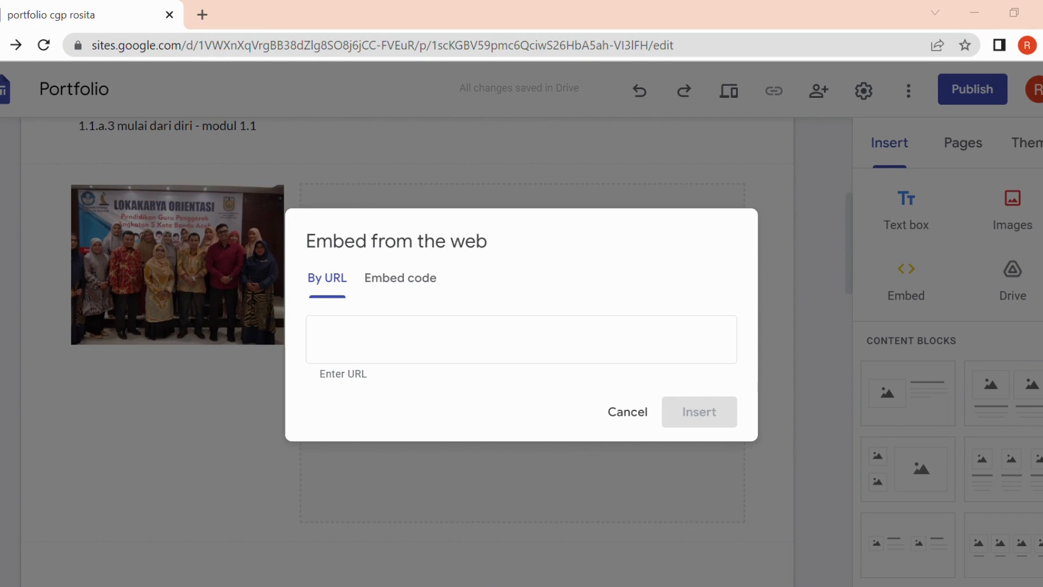
pyautogui.hotkey('alt', 'Tab')
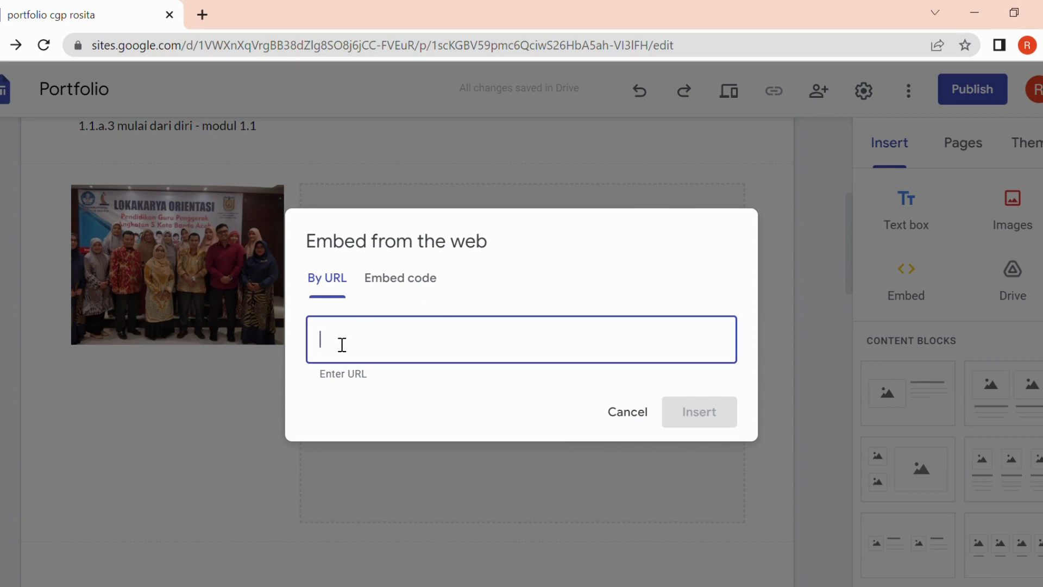
pyautogui.write('https://youtu.be/1sRMz2mYnTA')
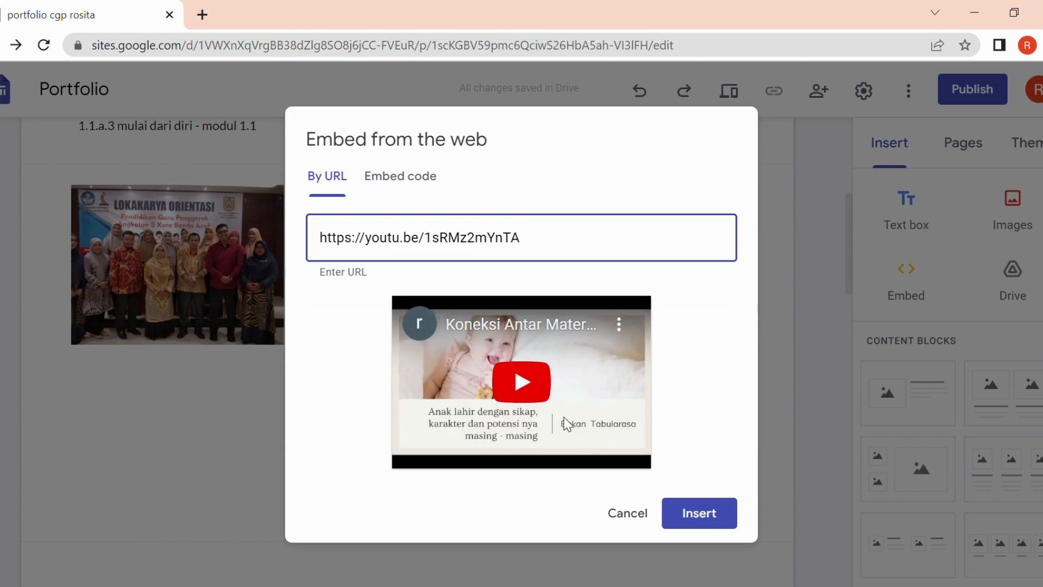
pyautogui.click(699, 520)
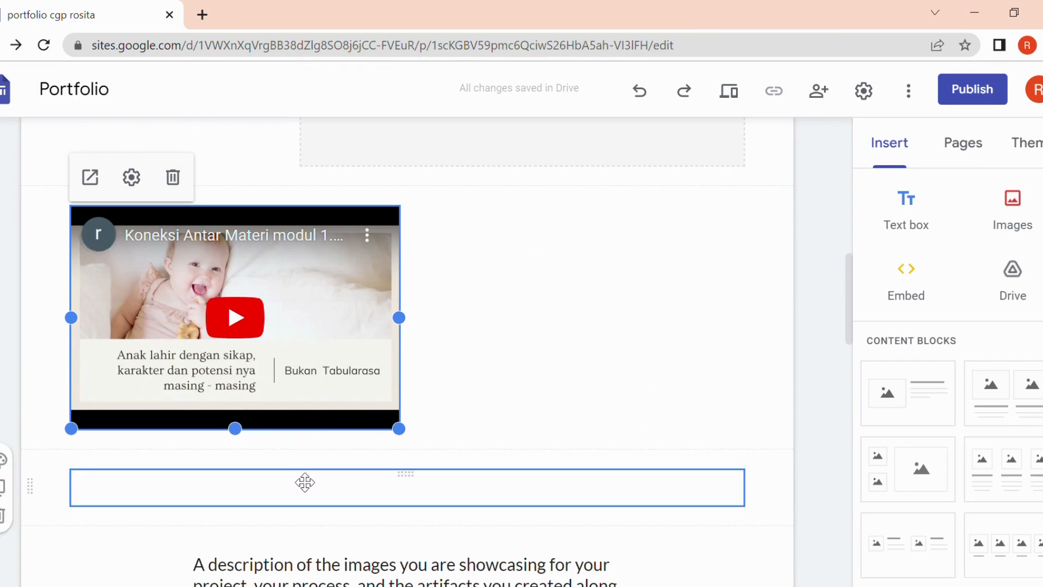
# - Add a text box with the caption 'tugas demstrasi kontekstual modul 1.1'
pyautogui.click(907, 207)
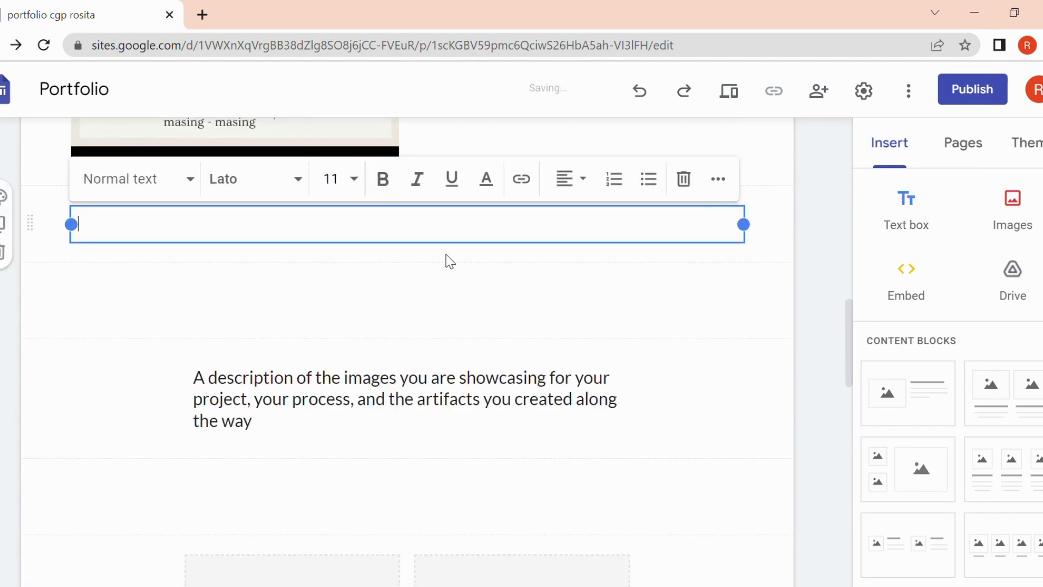
pyautogui.write('tugas dems')
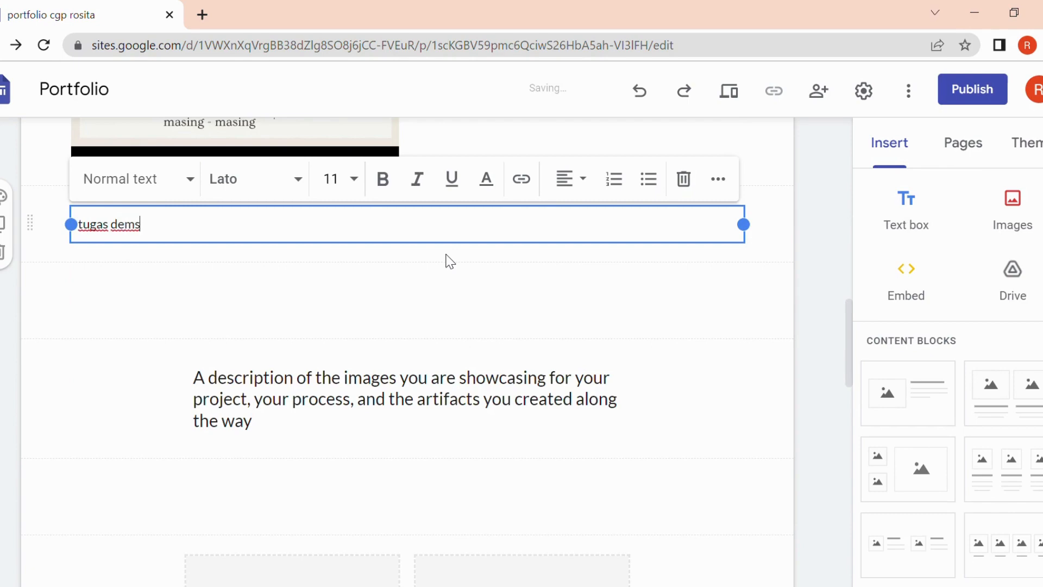
pyautogui.write('trasi kontekstu')
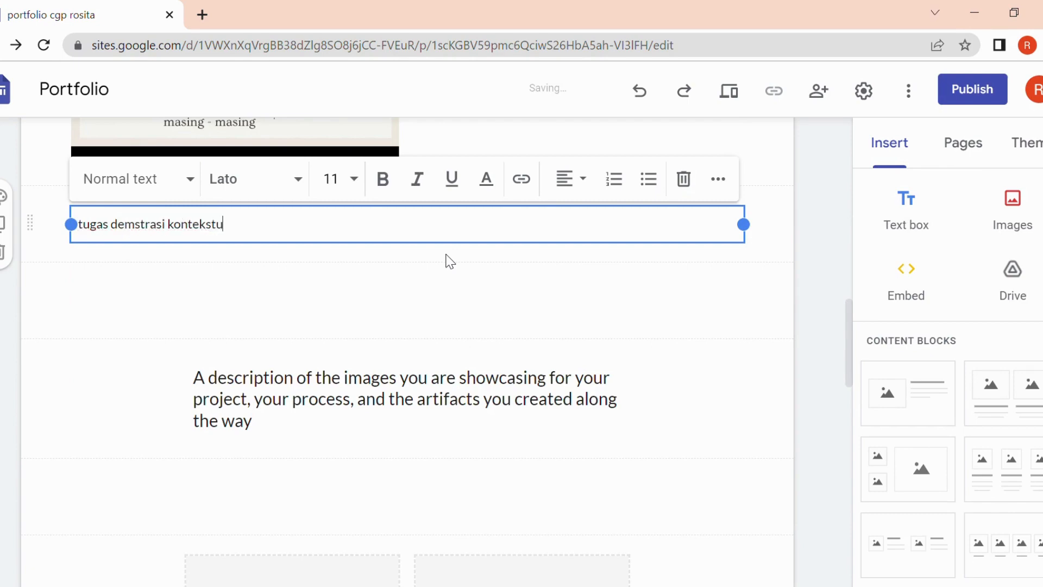
pyautogui.write('al m')
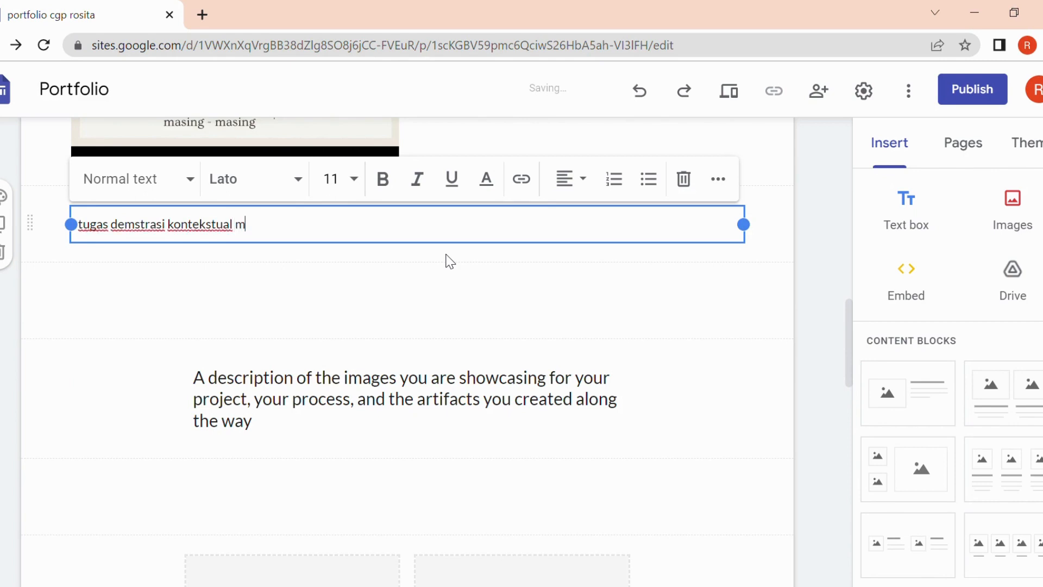
pyautogui.write('odul 1.1')
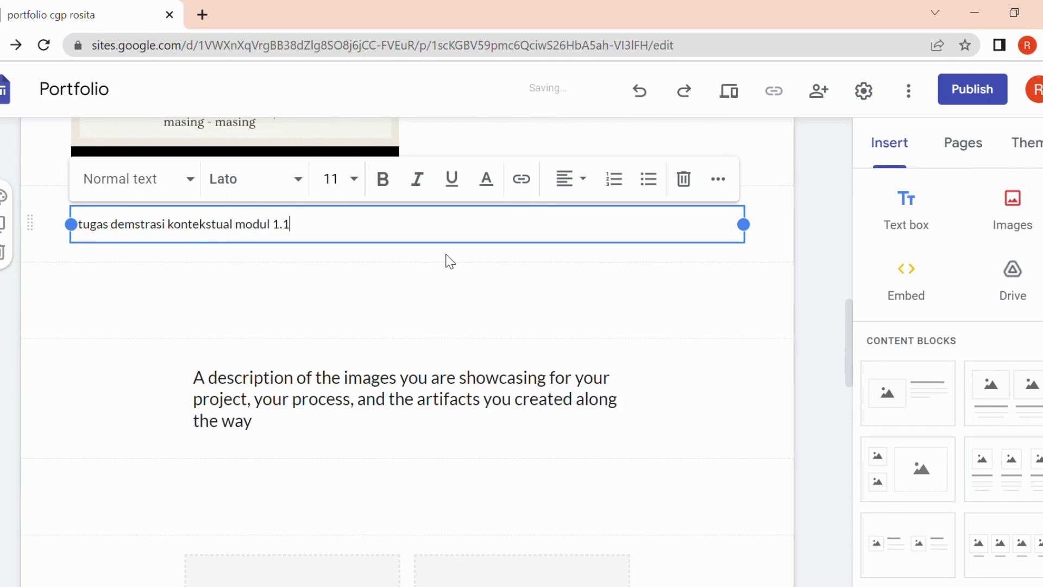
pyautogui.click(402, 275)
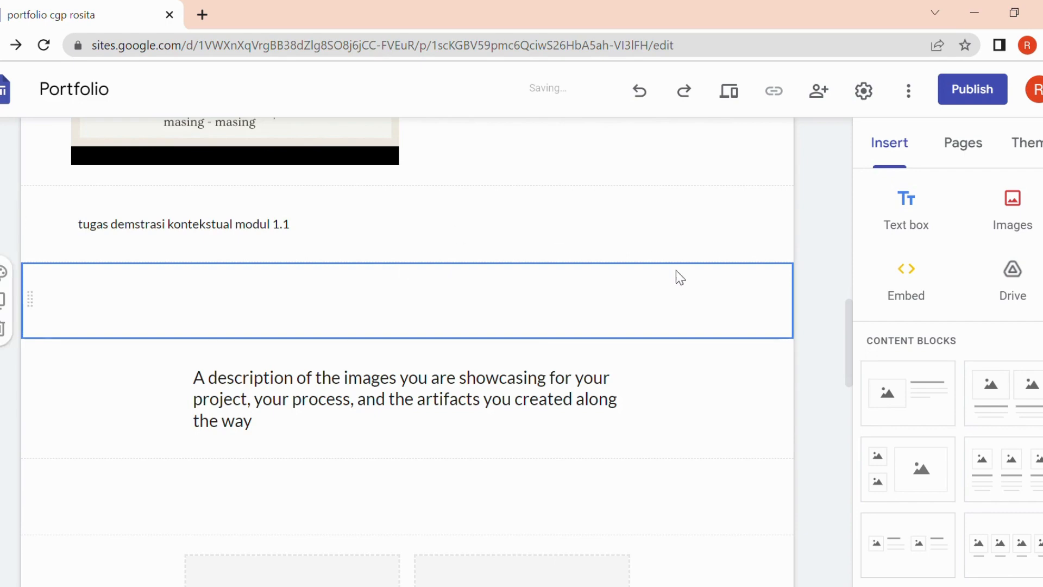
# - Drag the caption text box up to sit directly under the embedded video
pyautogui.moveTo(851, 334); pyautogui.dragTo(851, 317)
pyautogui.click(288, 334)
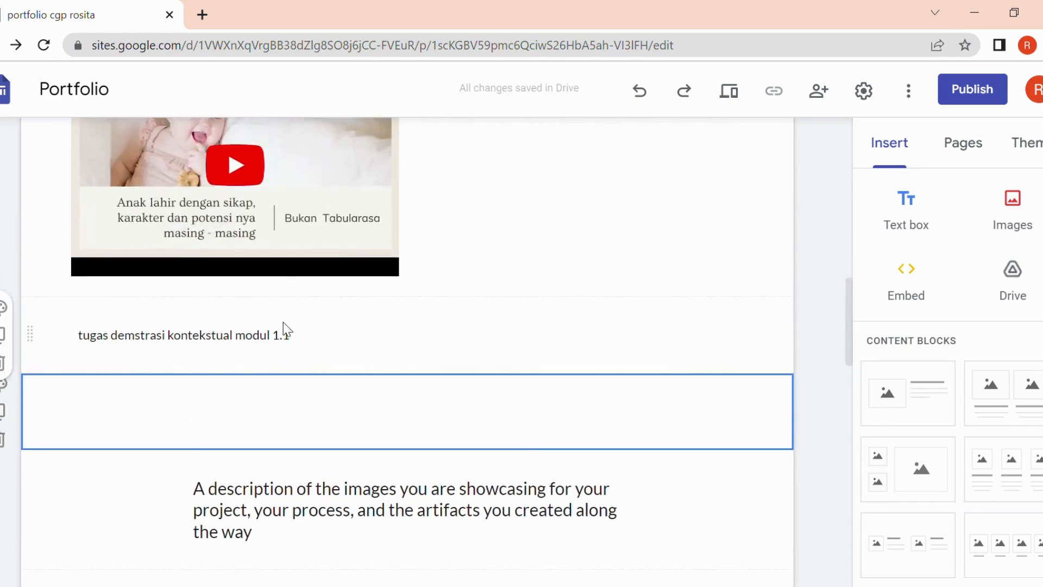
pyautogui.click(286, 341)
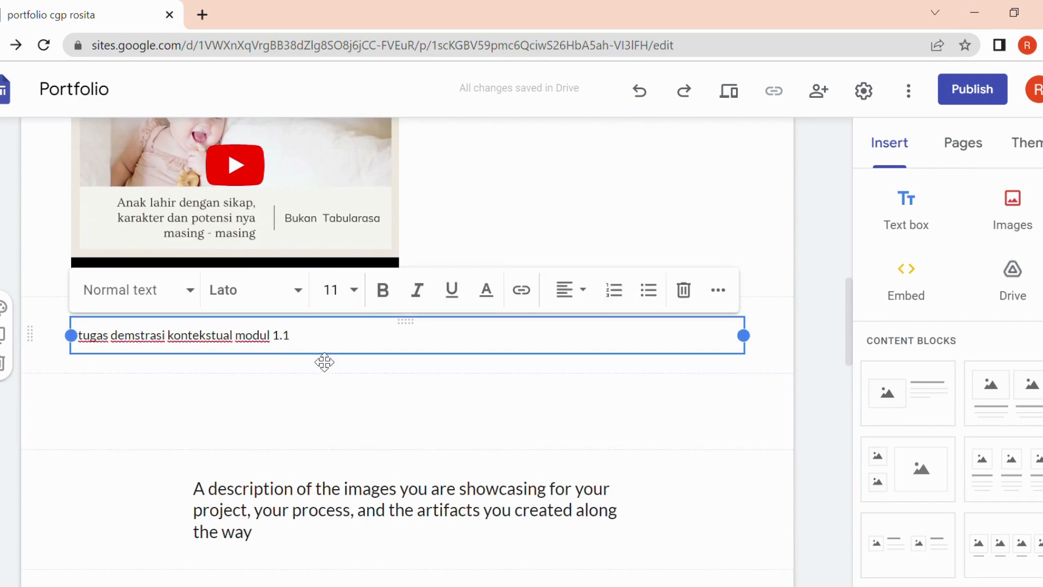
pyautogui.moveTo(324, 362); pyautogui.dragTo(135, 284)
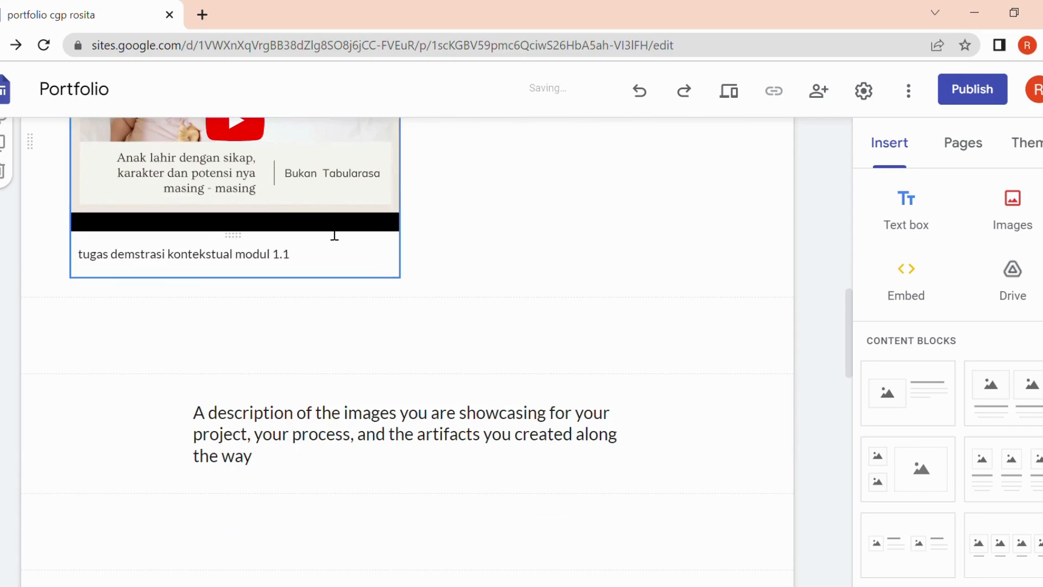
pyautogui.moveTo(843, 327); pyautogui.dragTo(851, 297)
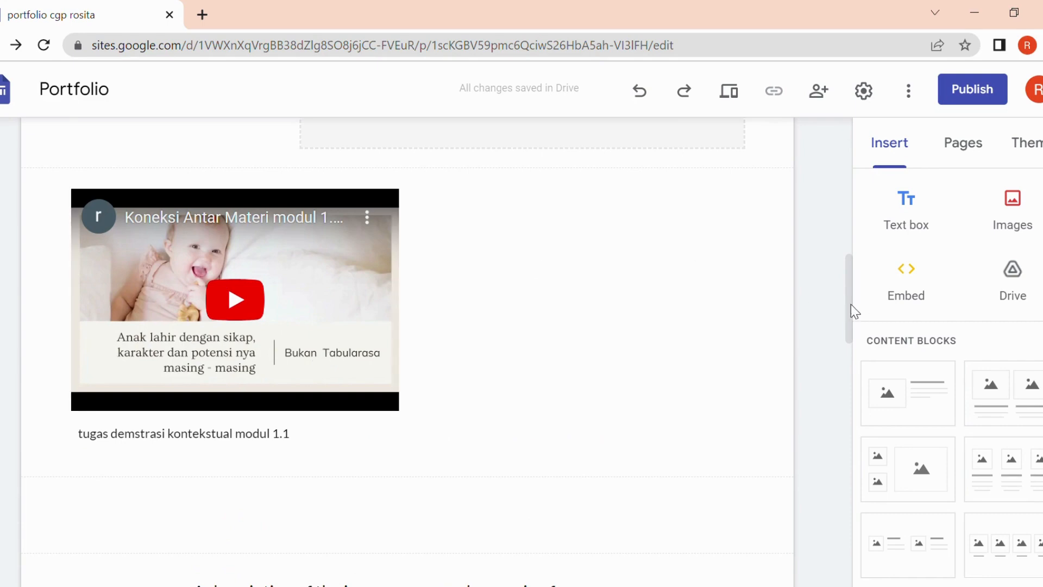
pyautogui.moveTo(851, 310); pyautogui.dragTo(849, 222)
# - Format the '1.1.a.3 mulai dari diri - modul 1.1' heading as Caveat, size 18, bold, magenta
pyautogui.click(286, 235)
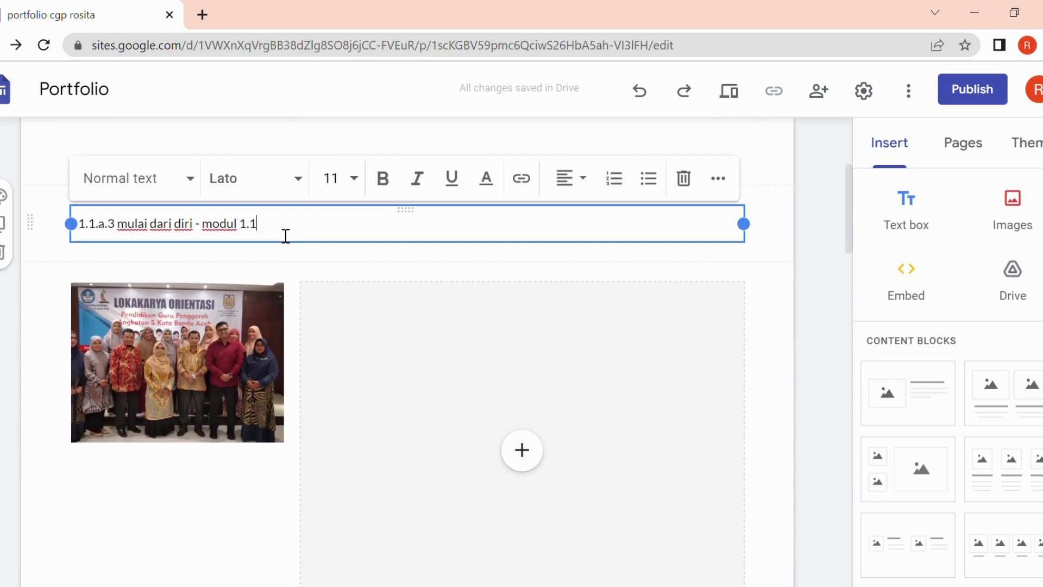
pyautogui.moveTo(279, 233); pyautogui.dragTo(77, 226)
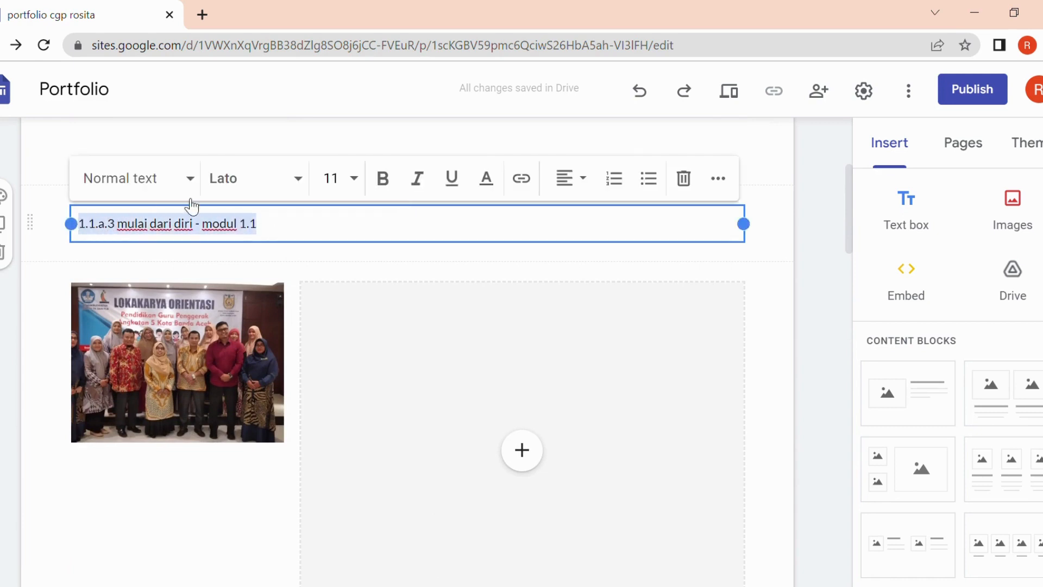
pyautogui.click(301, 180)
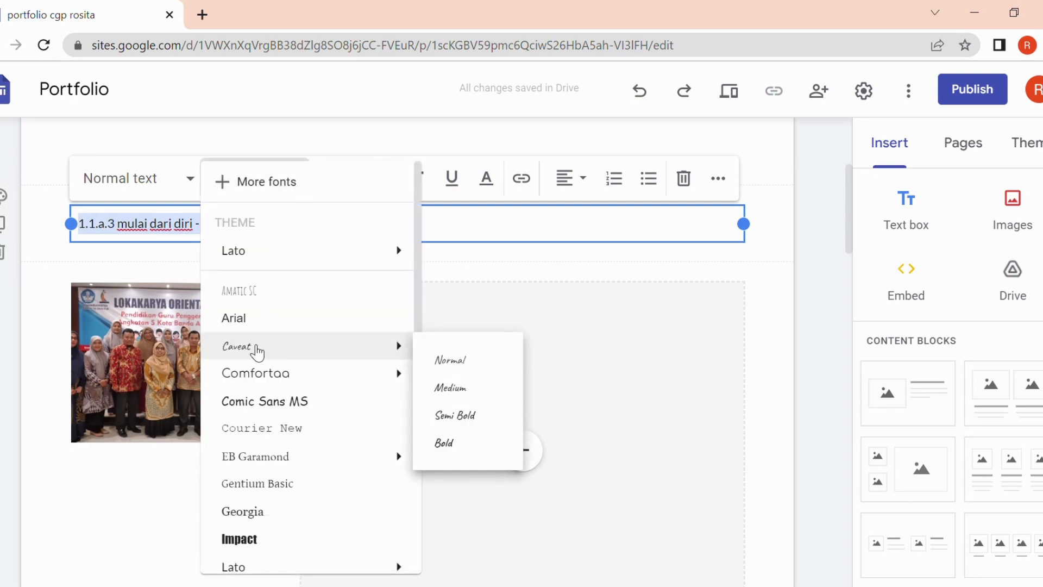
pyautogui.click(257, 349)
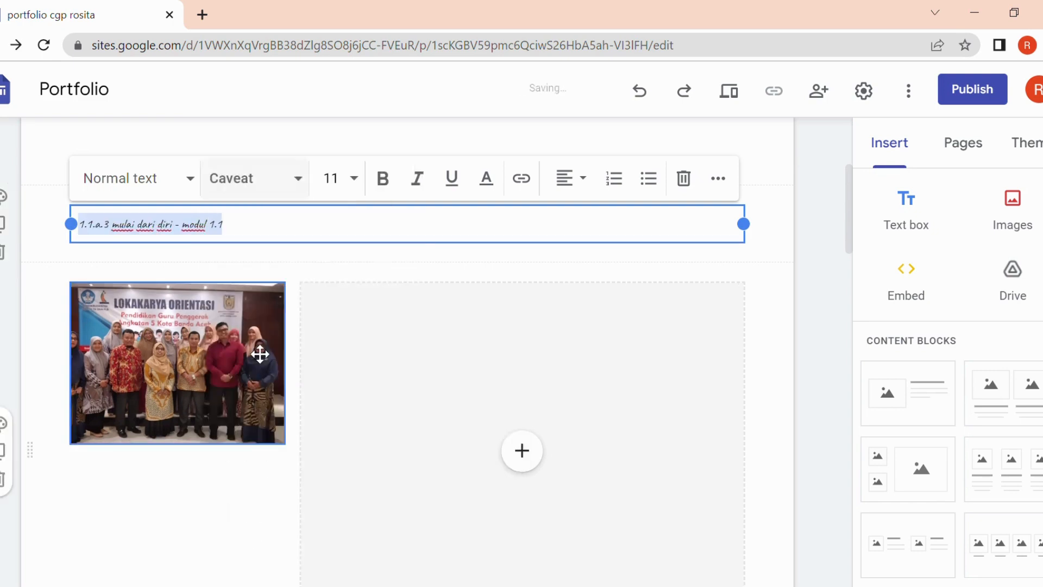
pyautogui.click(356, 181)
pyautogui.click(332, 478)
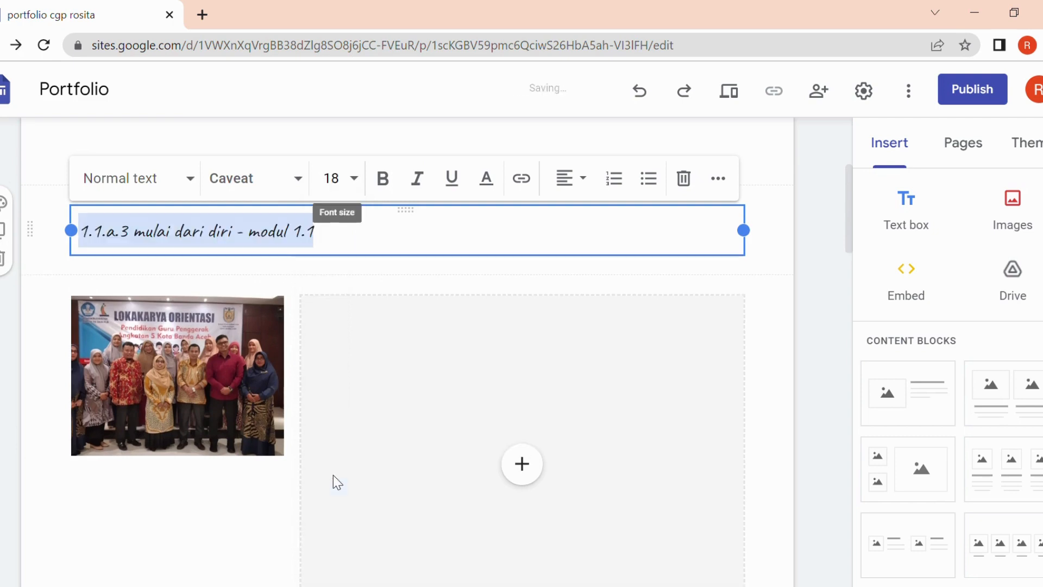
pyautogui.click(391, 184)
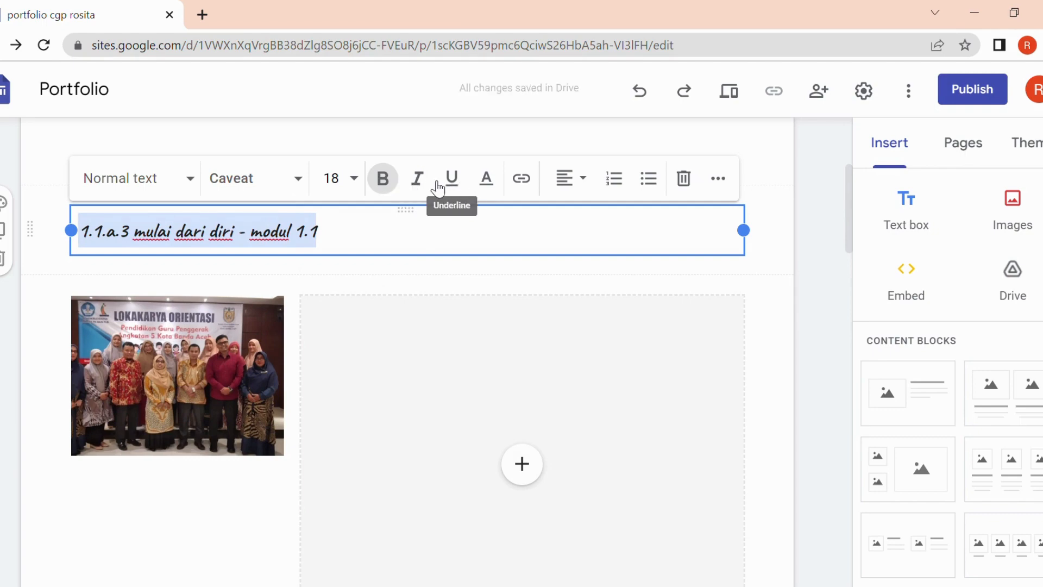
pyautogui.click(491, 188)
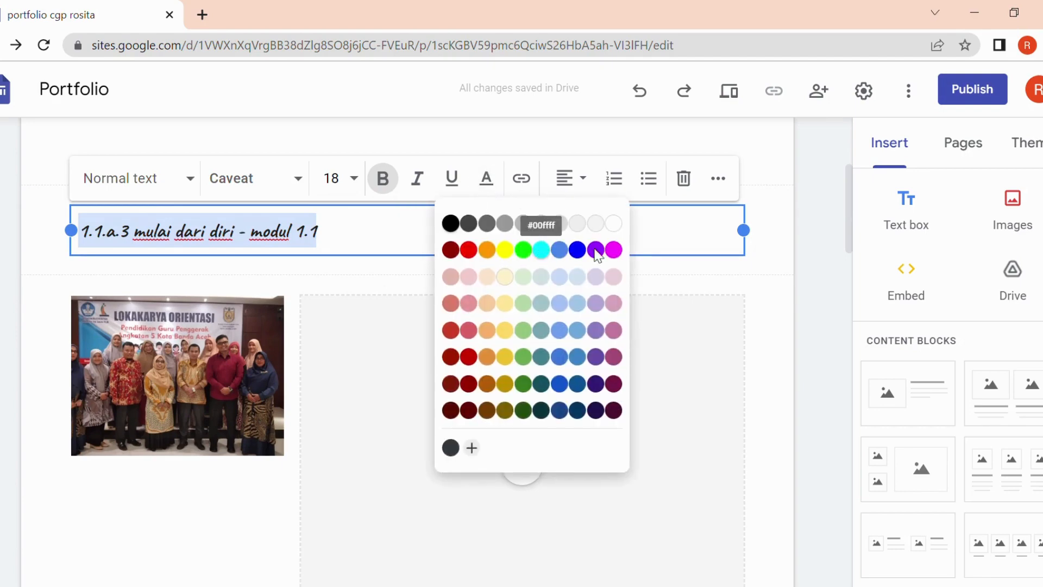
pyautogui.click(614, 255)
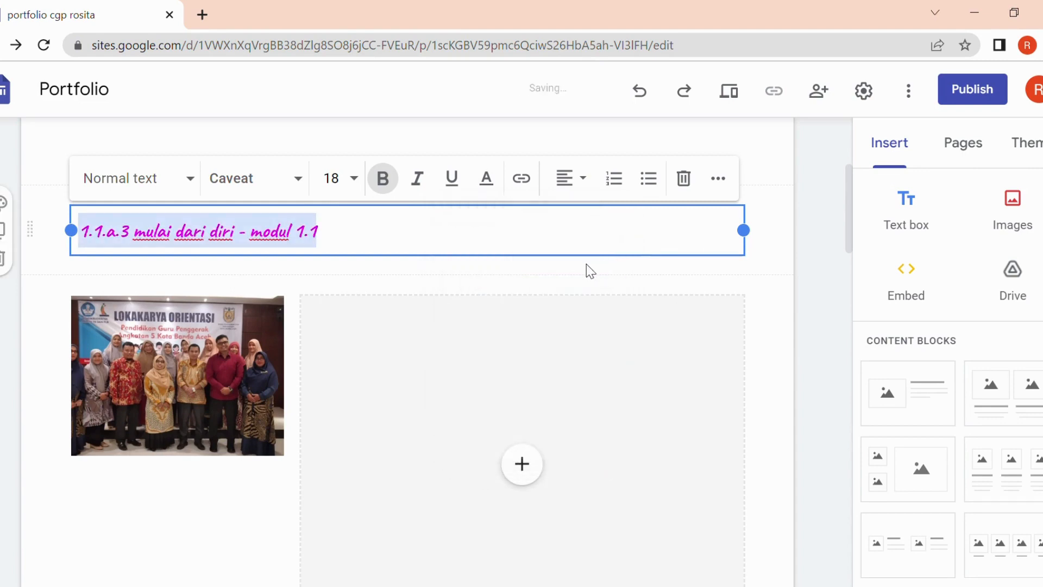
pyautogui.click(770, 351)
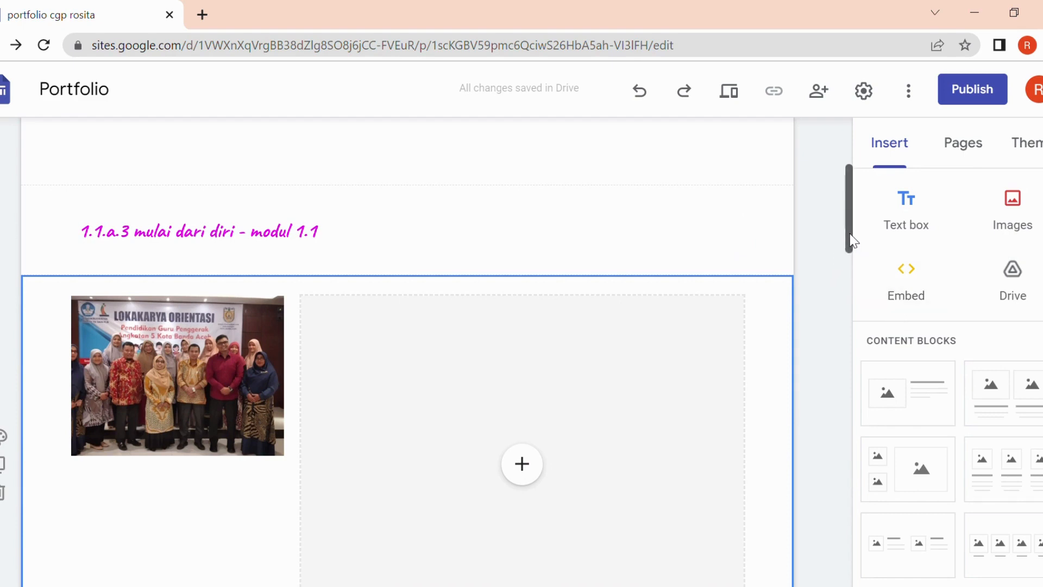
# - Select the 'program guru penggerak' title section
pyautogui.moveTo(850, 241); pyautogui.dragTo(853, 208)
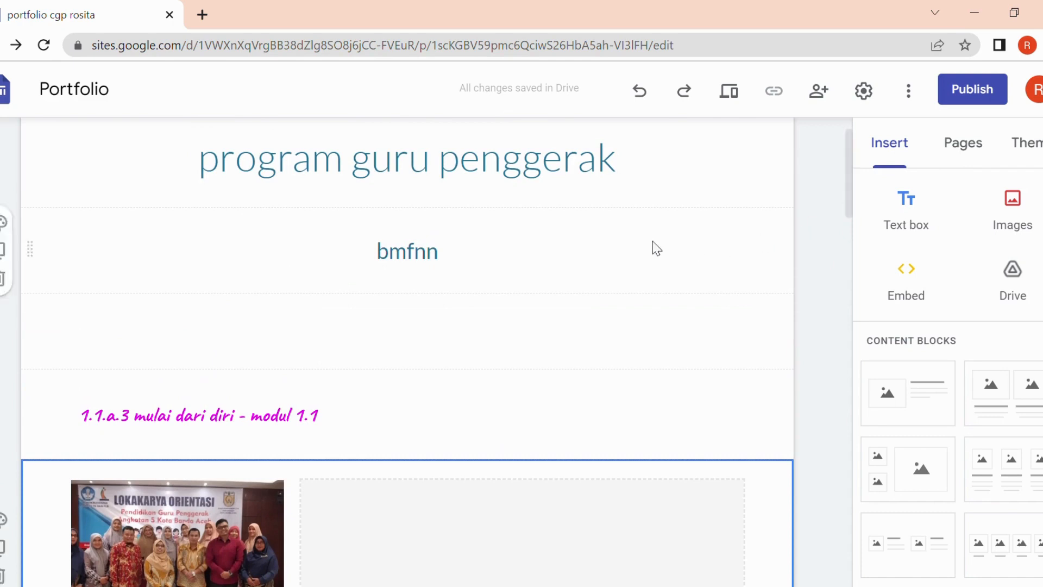
pyautogui.click(700, 183)
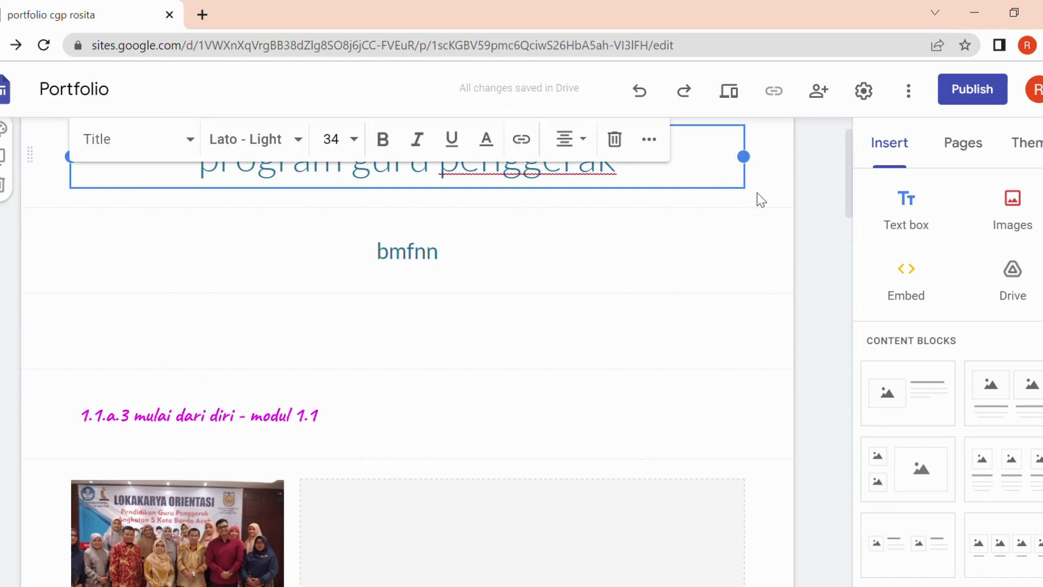
pyautogui.click(761, 200)
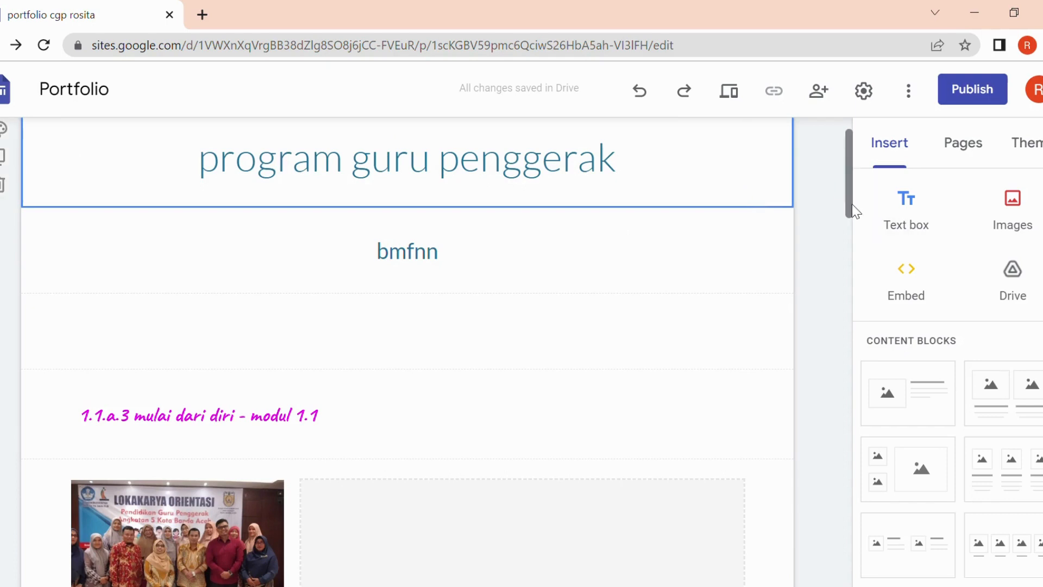
pyautogui.moveTo(849, 206); pyautogui.dragTo(856, 180)
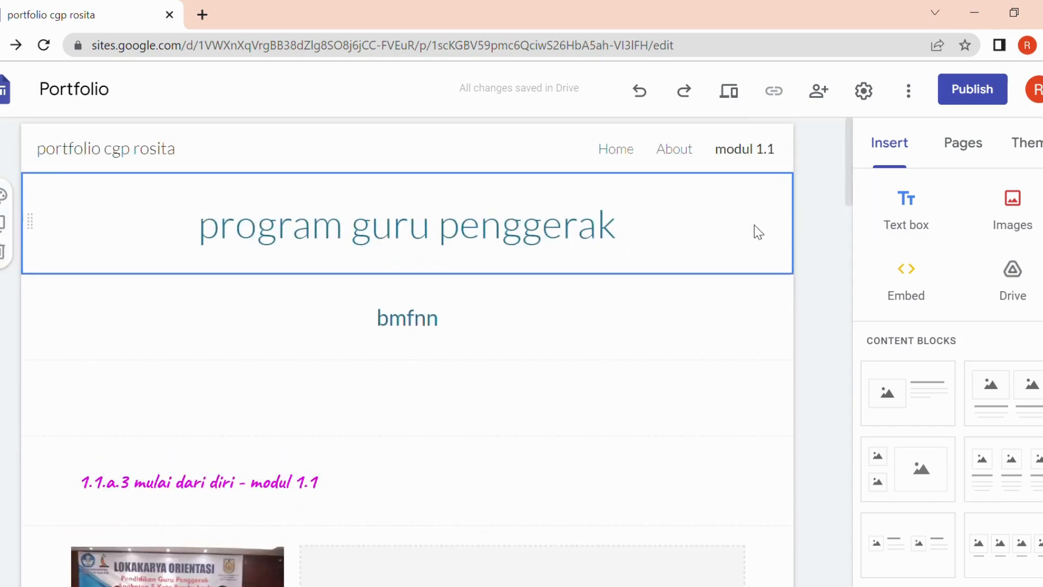
# - Apply the Diplomat theme, trying maroon before settling on the navy colour
pyautogui.click(1032, 158)
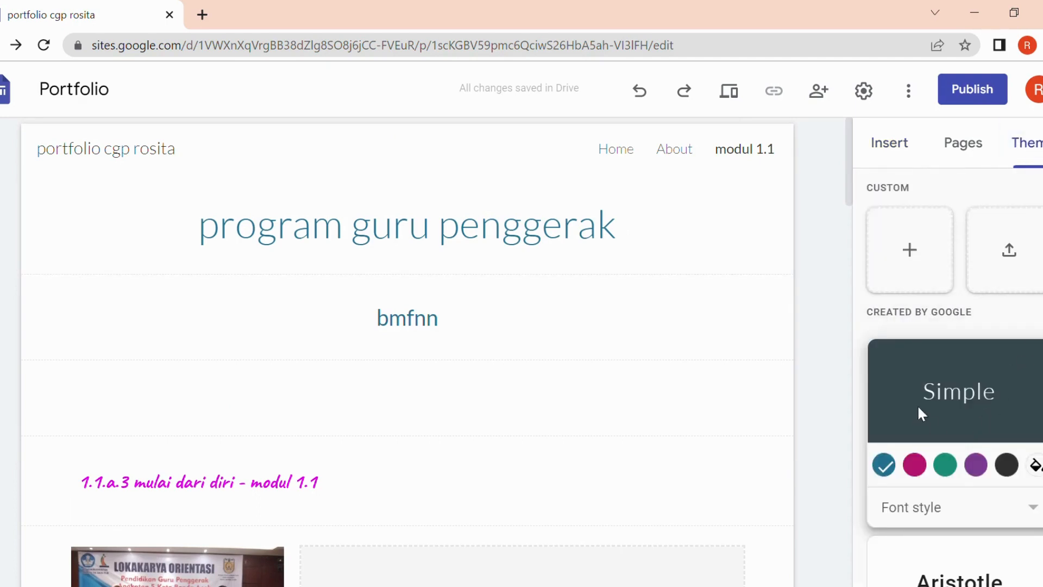
pyautogui.scroll(-5, 950, 374)
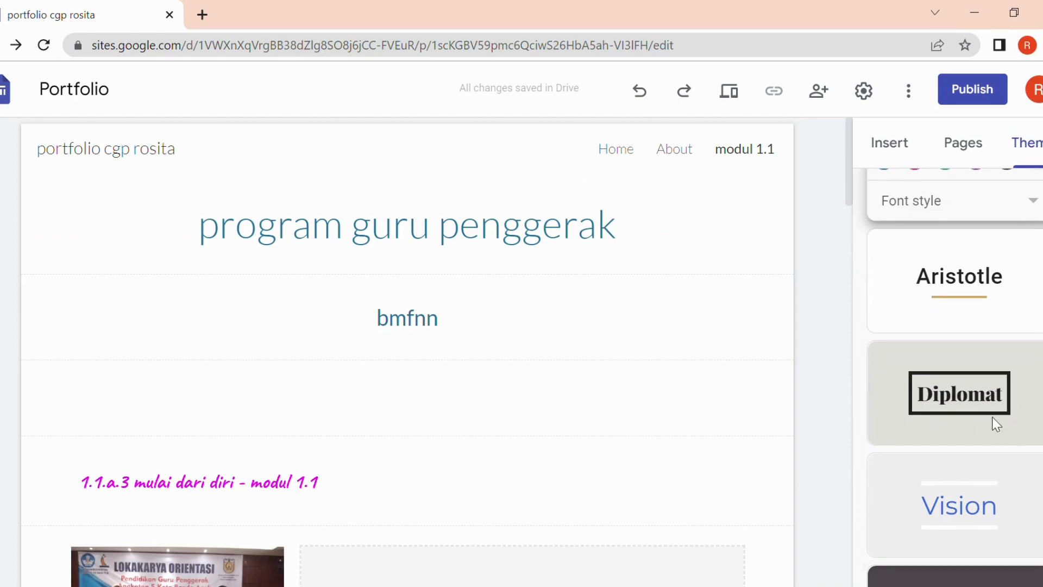
pyautogui.click(1016, 410)
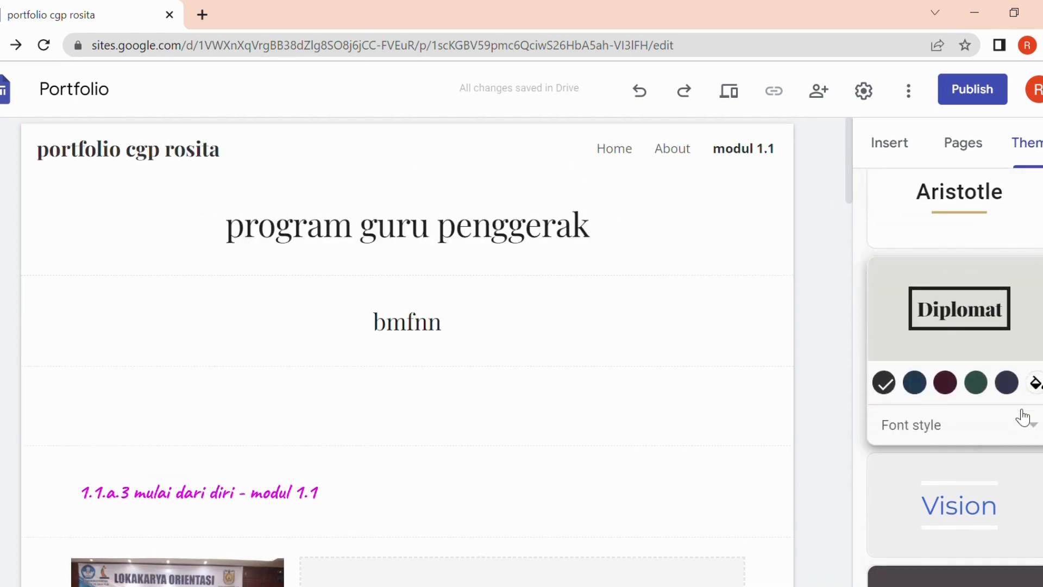
pyautogui.click(951, 390)
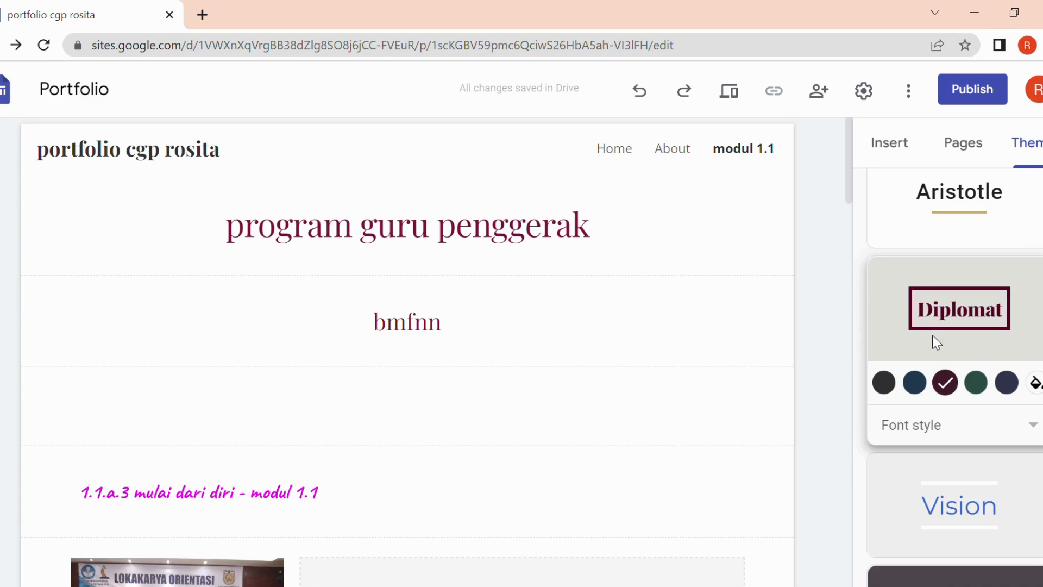
pyautogui.click(1007, 382)
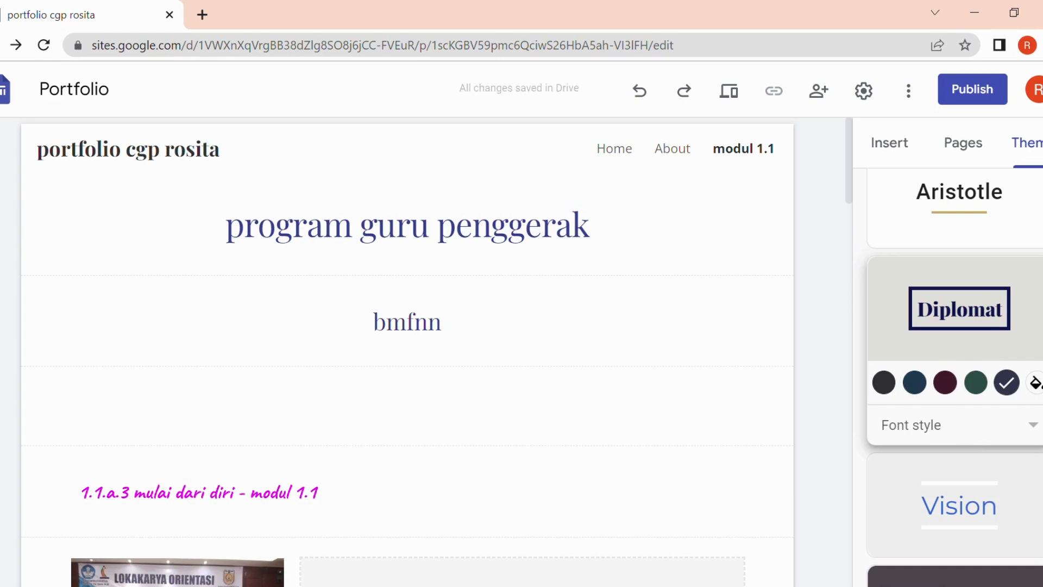
pyautogui.scroll(-4, 951, 375)
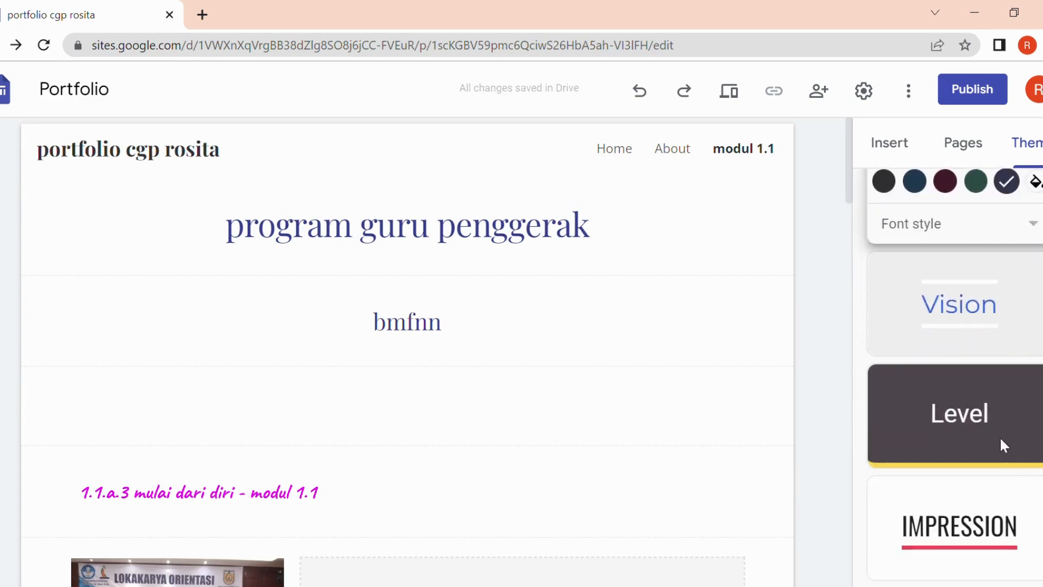
# - Switch the site to the Level theme with the pink accent colour
pyautogui.click(977, 424)
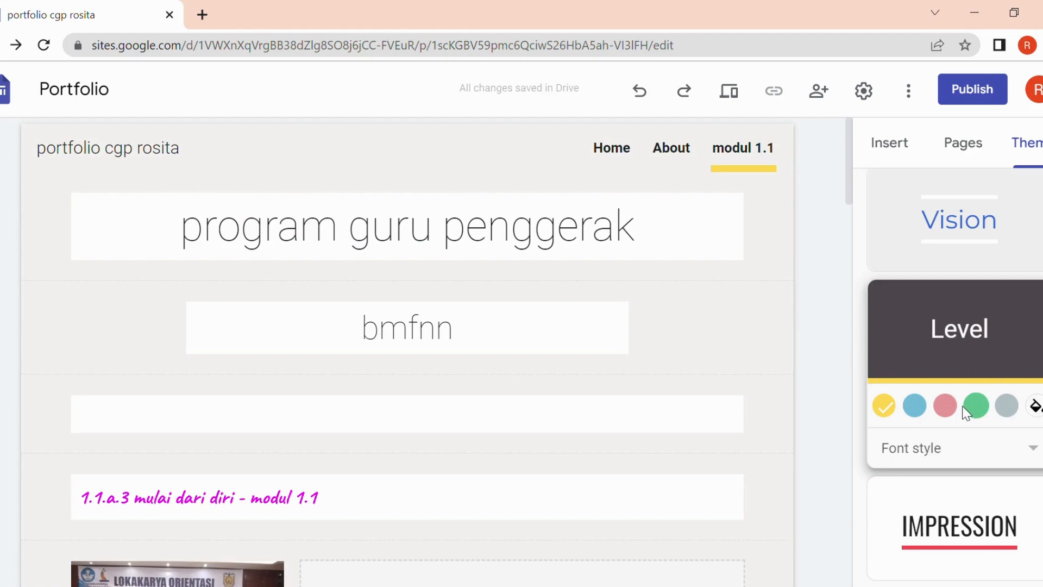
pyautogui.click(976, 406)
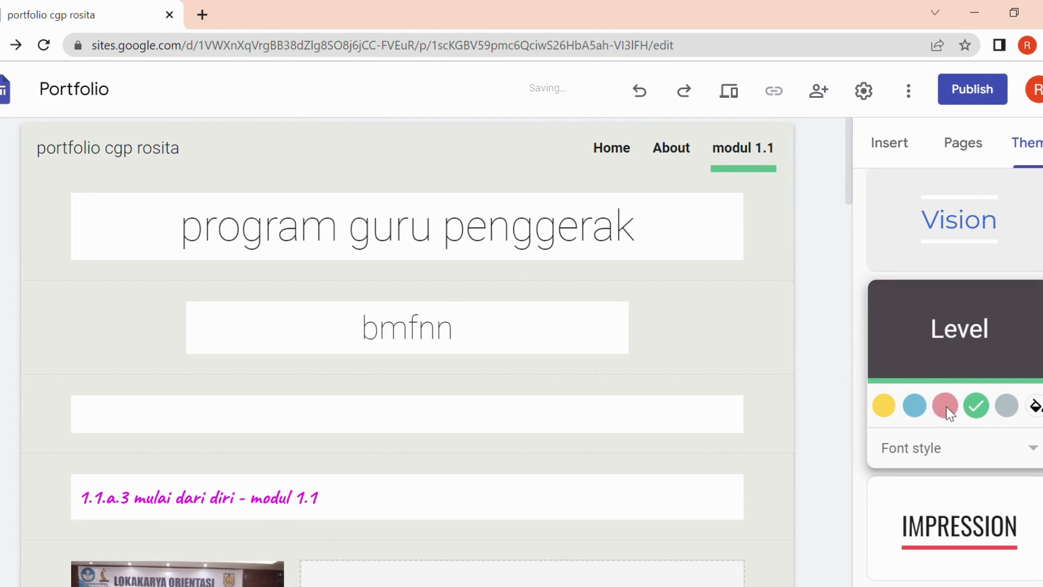
pyautogui.click(947, 407)
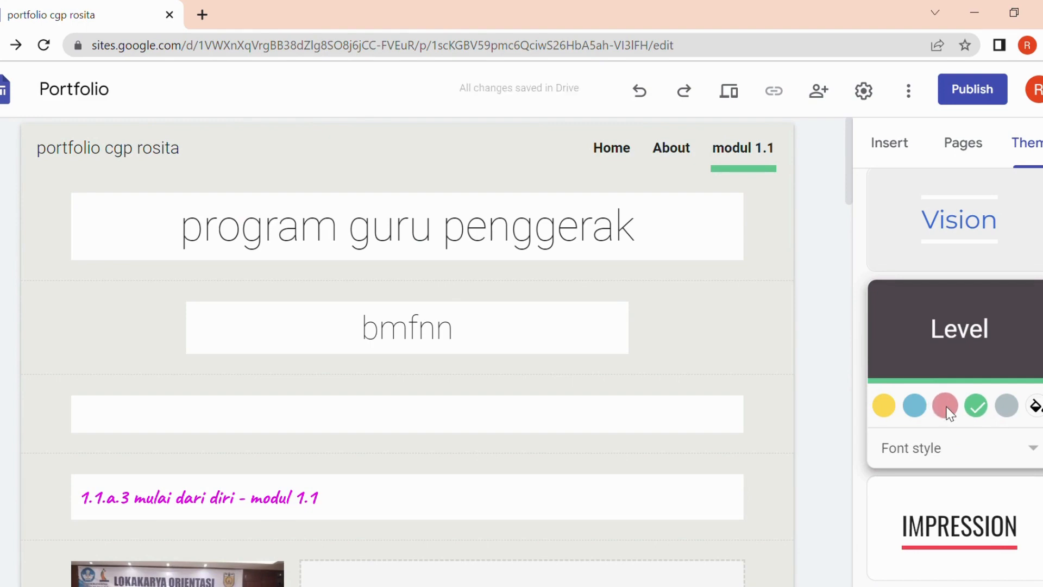
# - Set the theme font style to Slab after briefly trying Narrow
pyautogui.click(1040, 458)
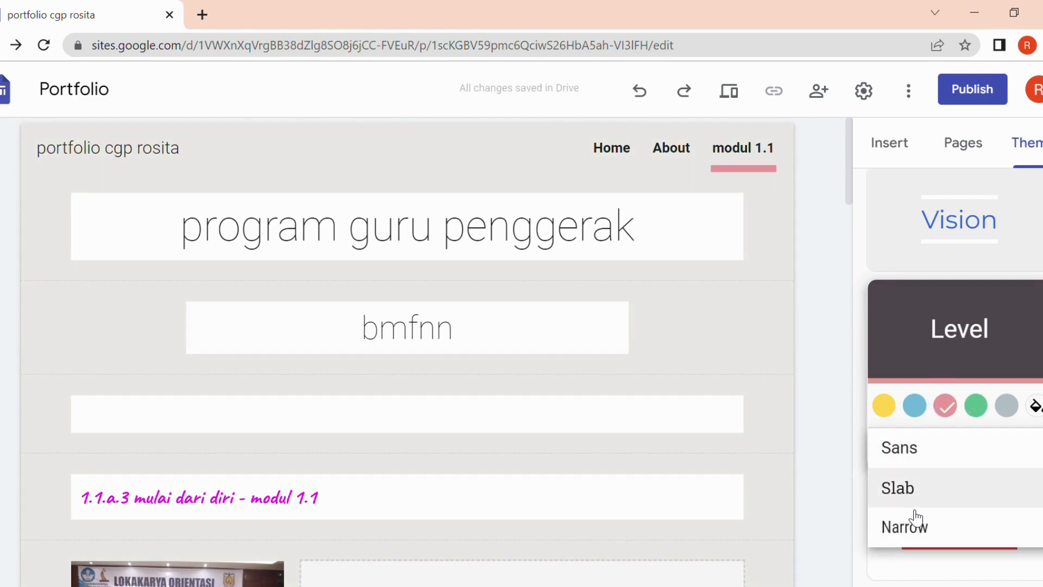
pyautogui.click(916, 525)
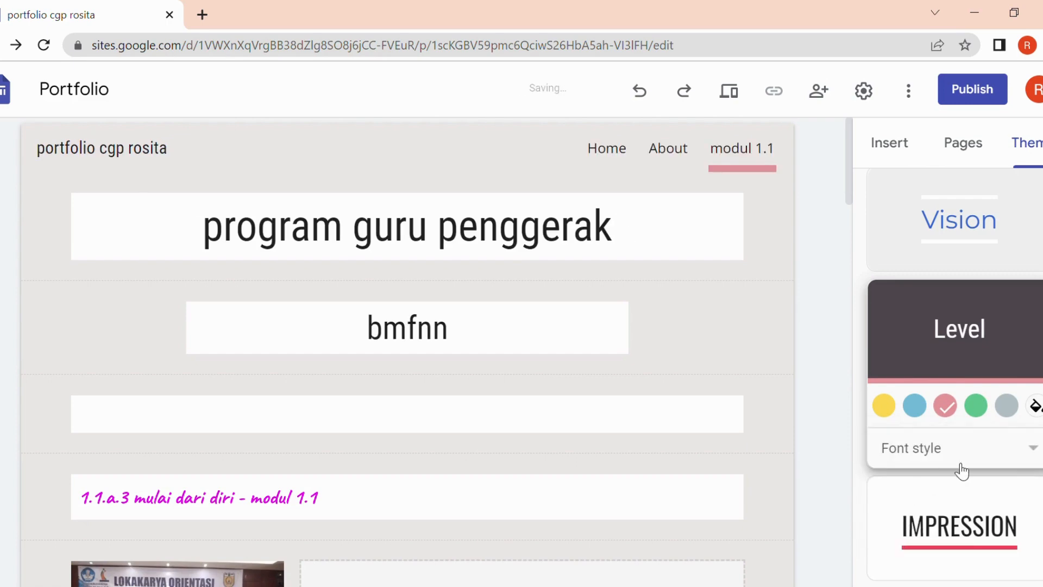
pyautogui.click(1029, 459)
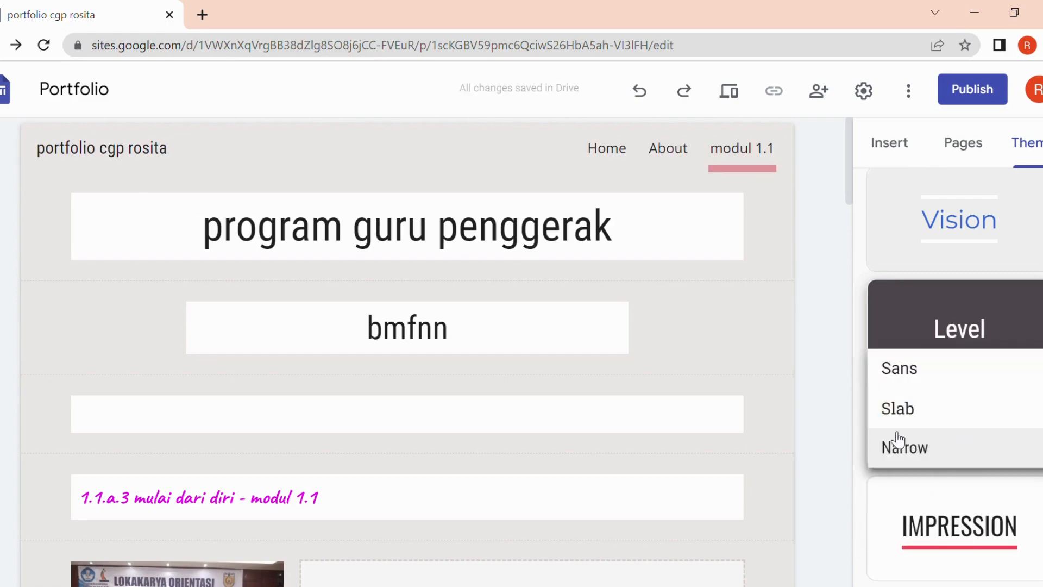
pyautogui.click(894, 411)
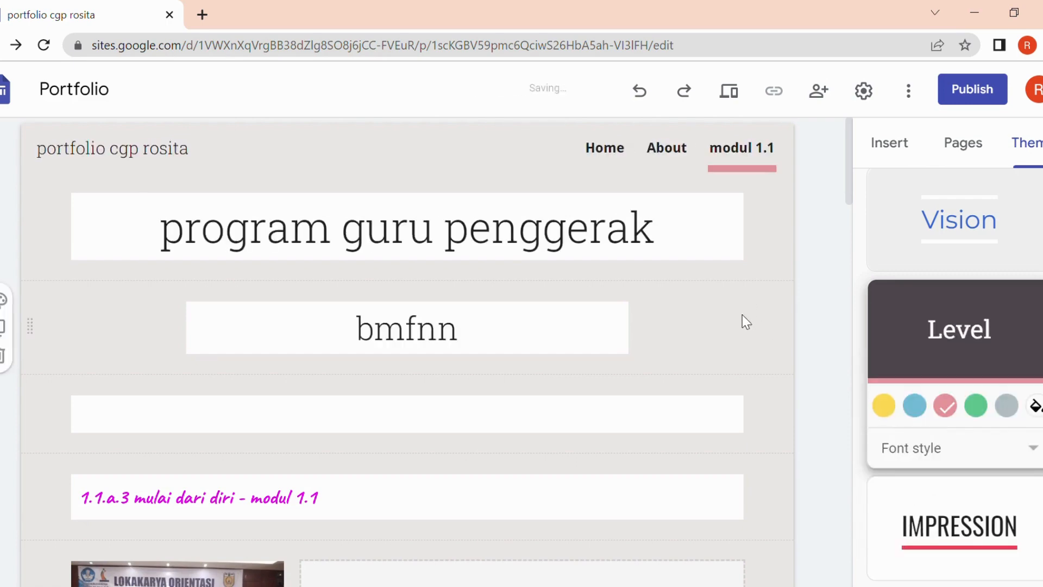
pyautogui.click(753, 328)
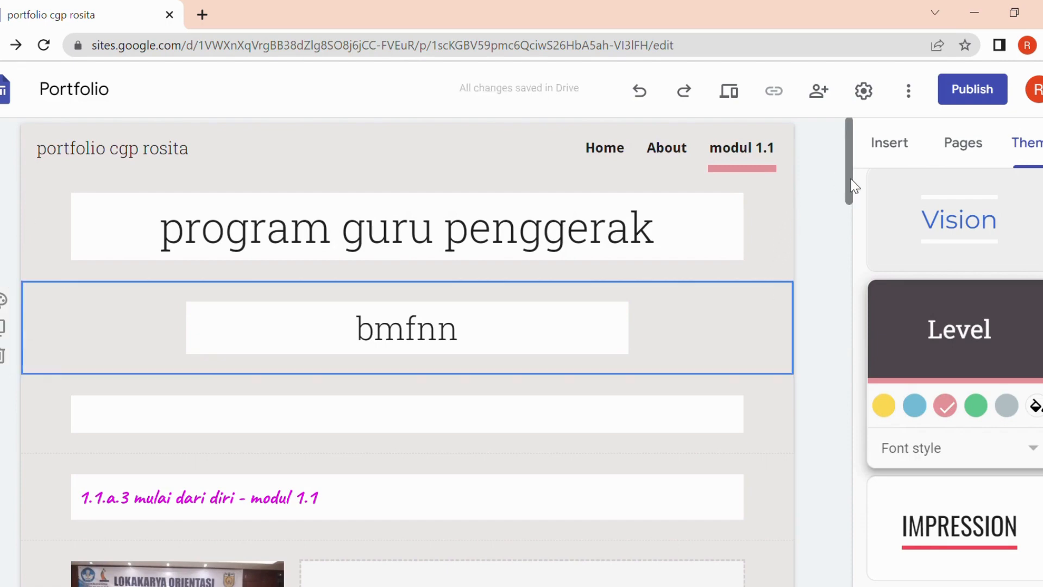
pyautogui.moveTo(849, 178); pyautogui.dragTo(846, 141)
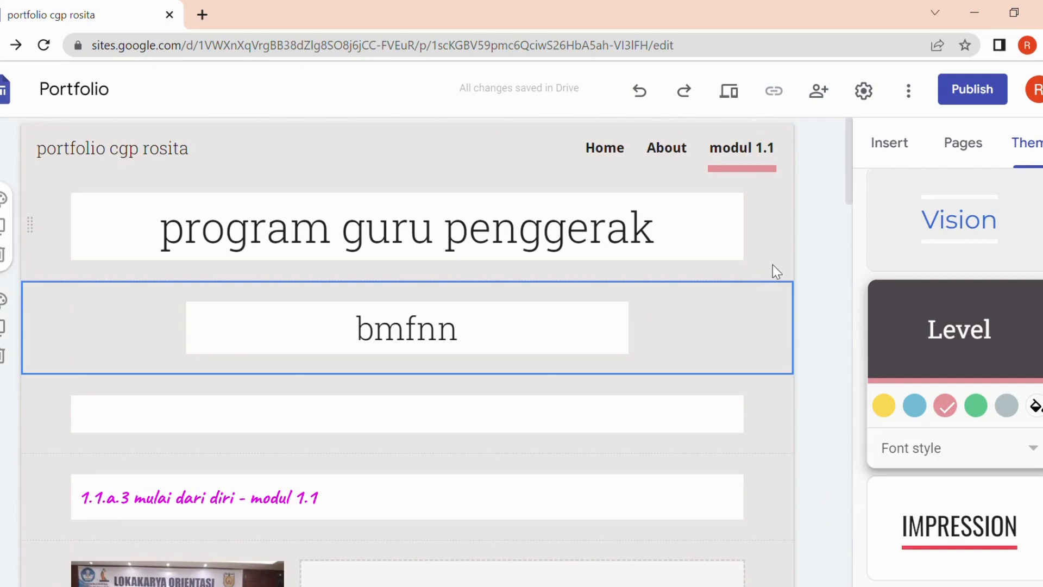
# - Create a new blank page named 'modul 1.2' placed after modul 1.1
pyautogui.click(969, 148)
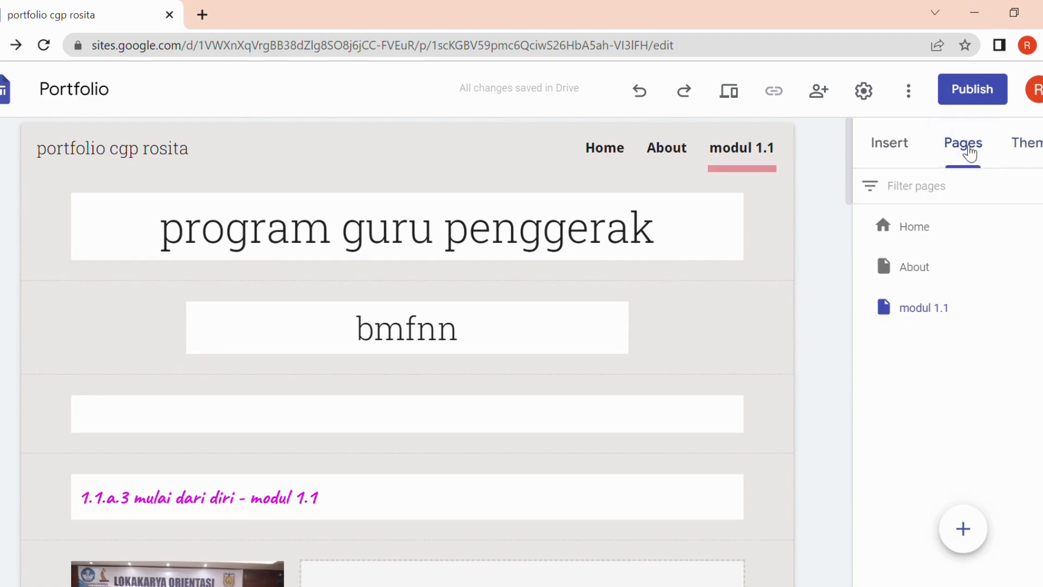
pyautogui.moveTo(972, 530)
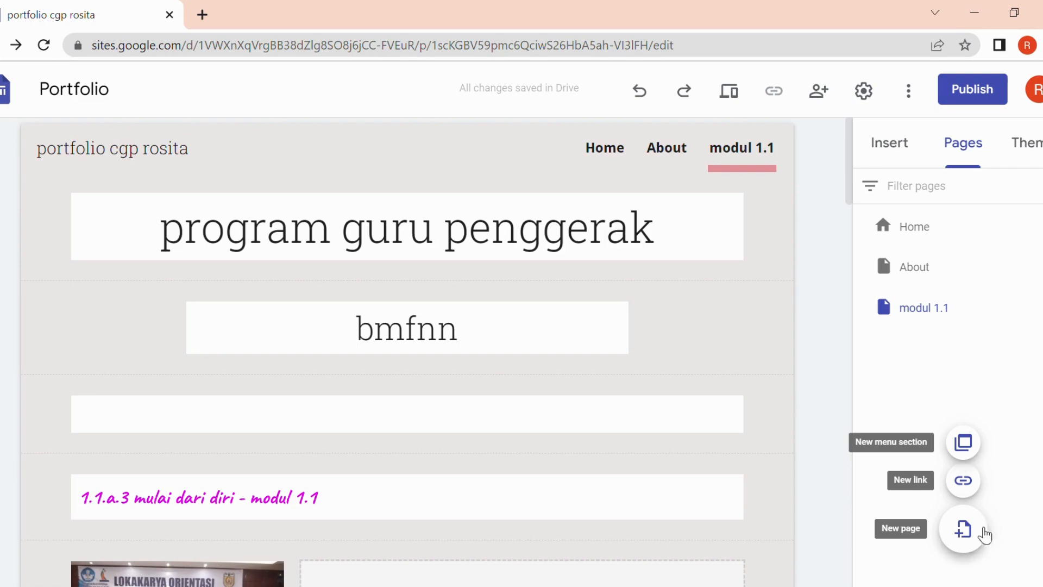
pyautogui.click(965, 538)
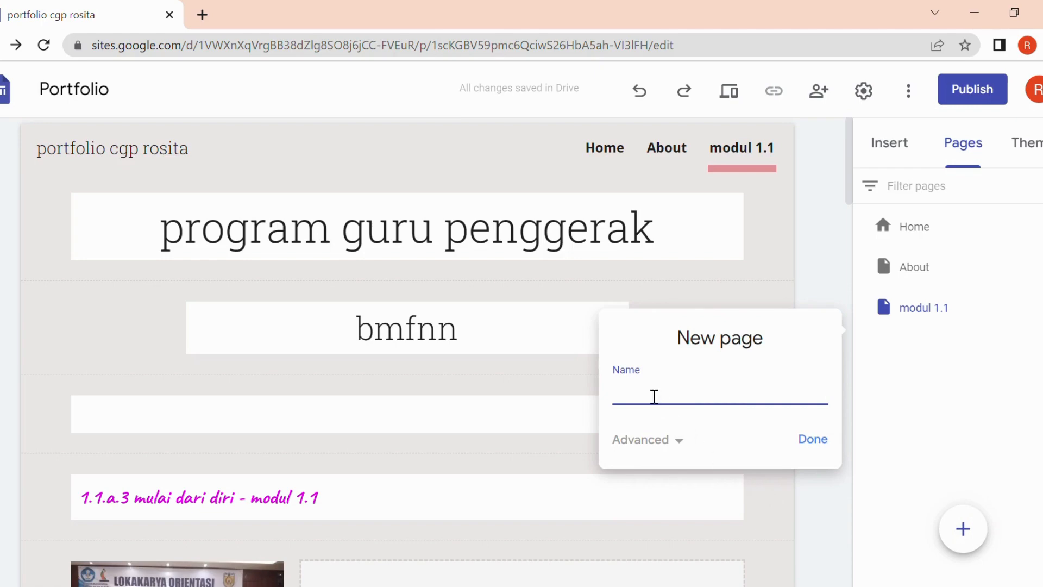
pyautogui.write('modul 1.2')
pyautogui.click(819, 444)
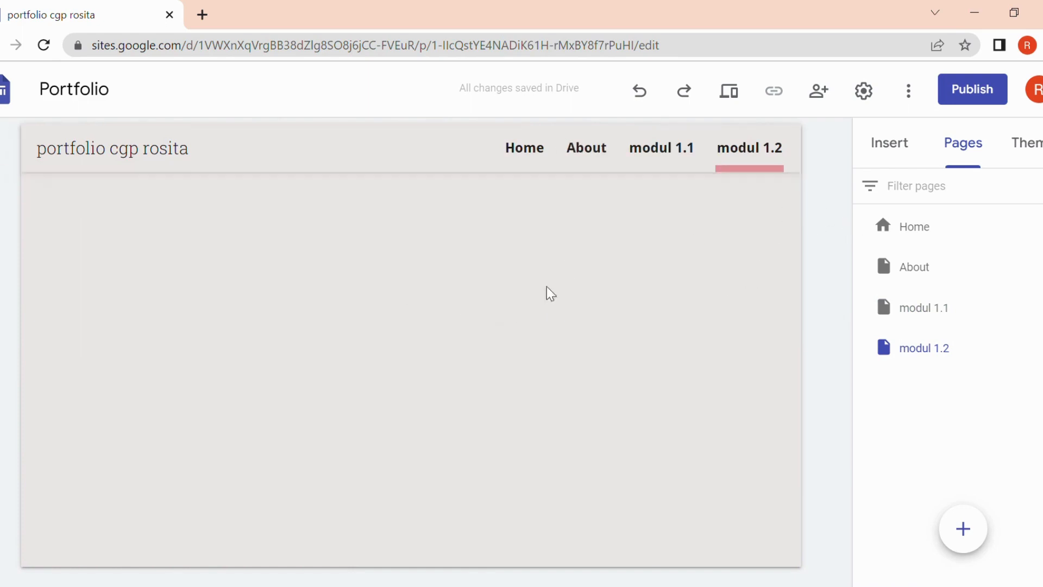
# - Add single-image, two-column and three-column image-and-text blocks to the modul 1.2 page
pyautogui.click(897, 160)
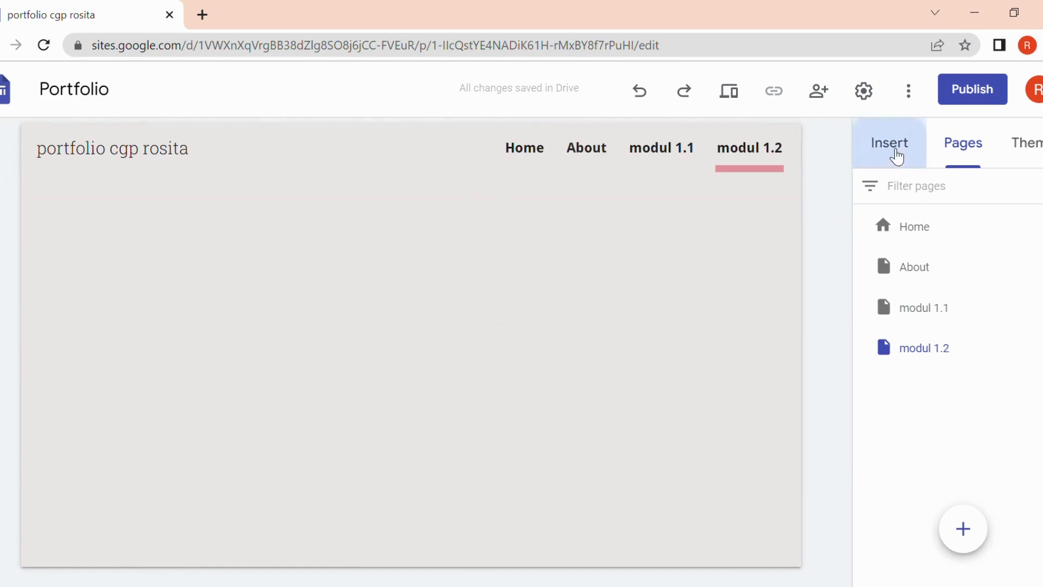
pyautogui.click(903, 408)
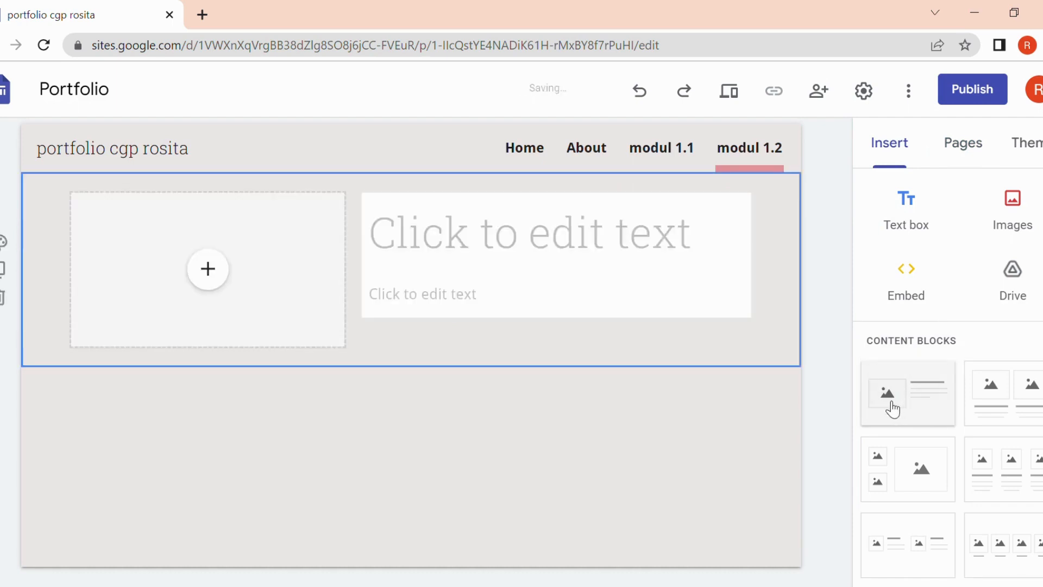
pyautogui.click(1024, 411)
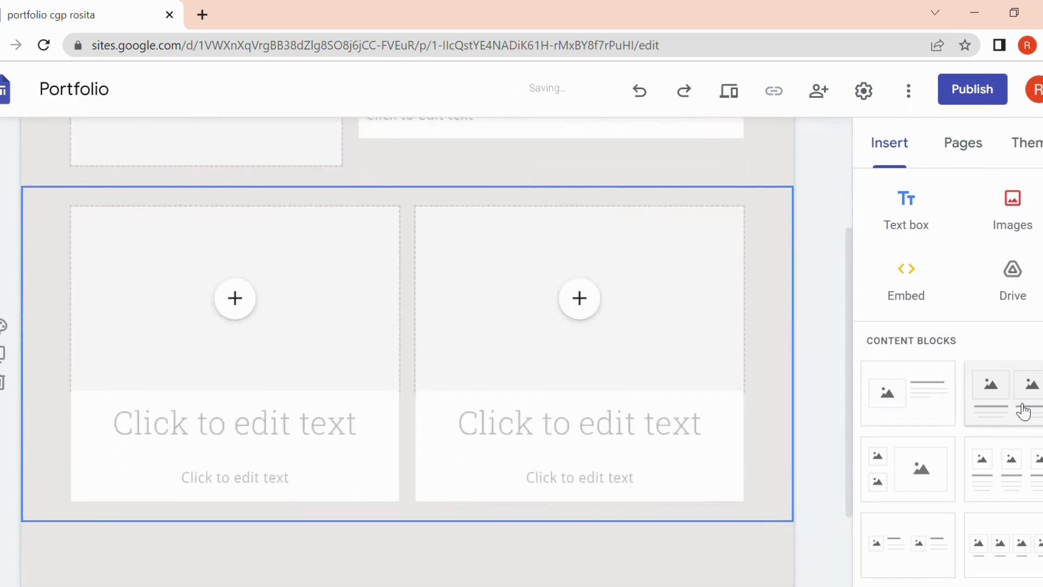
pyautogui.click(1026, 480)
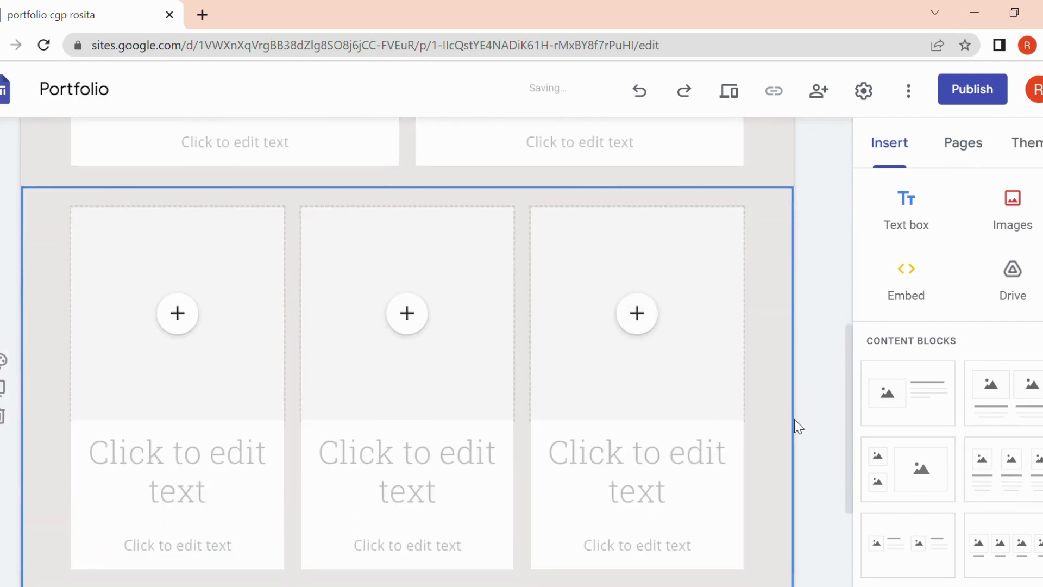
pyautogui.scroll(2, 853, 380)
pyautogui.scroll(5, 856, 333)
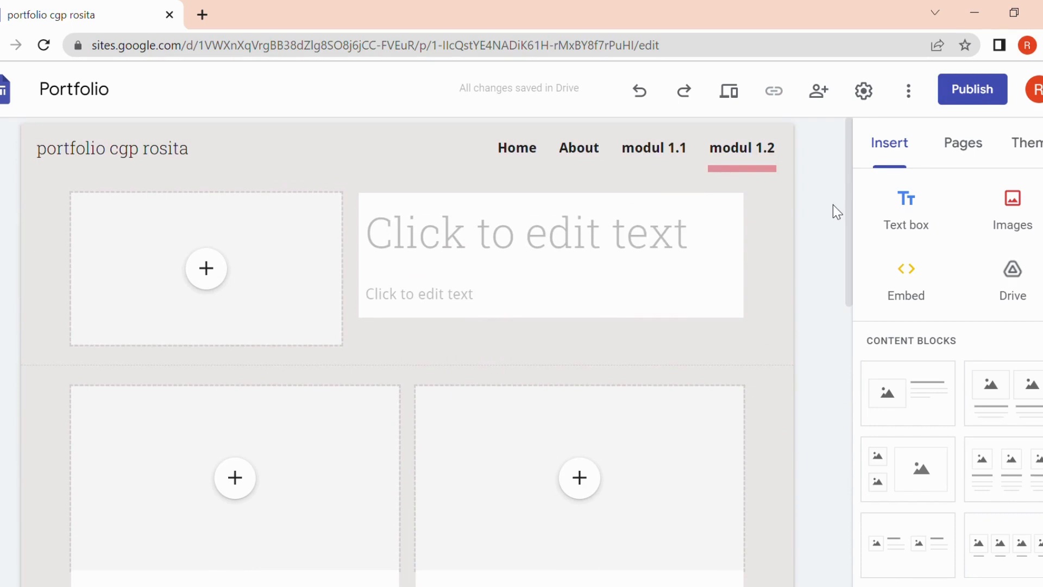
# - On modul 1.1, relabel the Next project button as 'berikutnya'
pyautogui.click(650, 152)
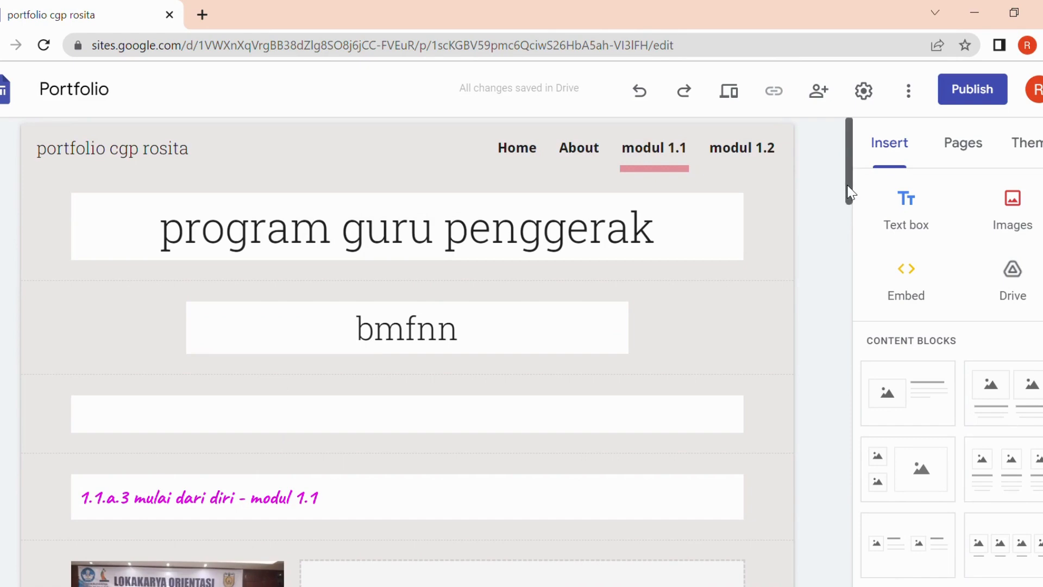
pyautogui.moveTo(849, 193); pyautogui.dragTo(820, 559)
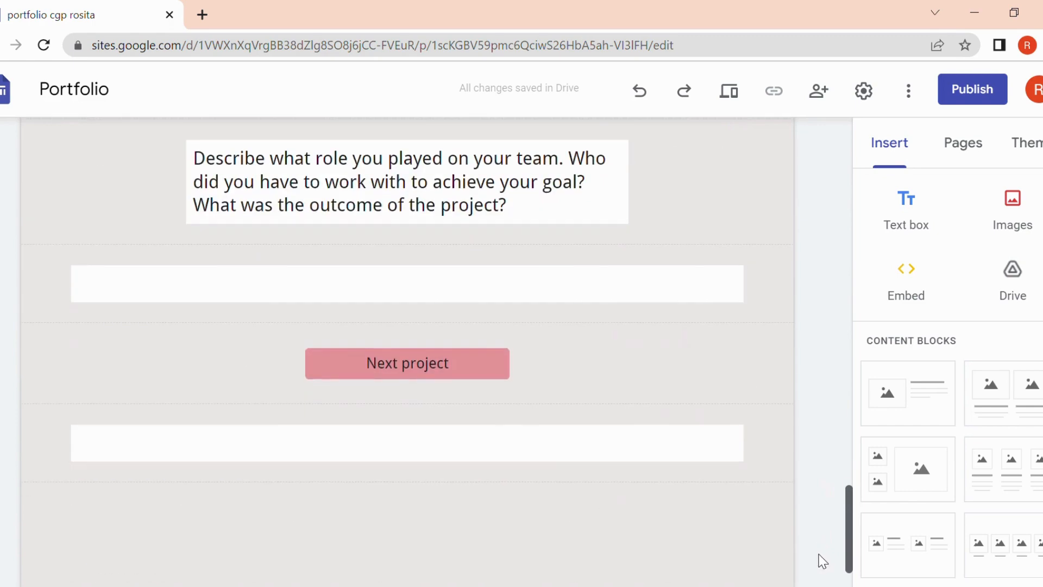
pyautogui.click(458, 373)
pyautogui.moveTo(457, 373)
pyautogui.mouseDown()
pyautogui.moveTo(441, 365)
pyautogui.moveTo(455, 374)
pyautogui.mouseUp()
pyautogui.doubleClick(455, 373)
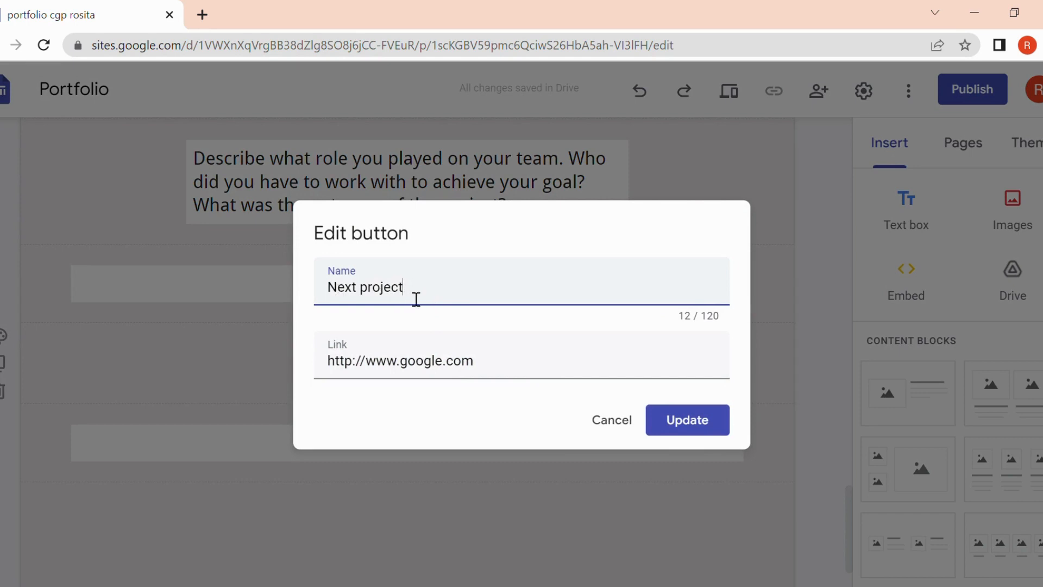
pyautogui.moveTo(417, 299); pyautogui.dragTo(333, 296)
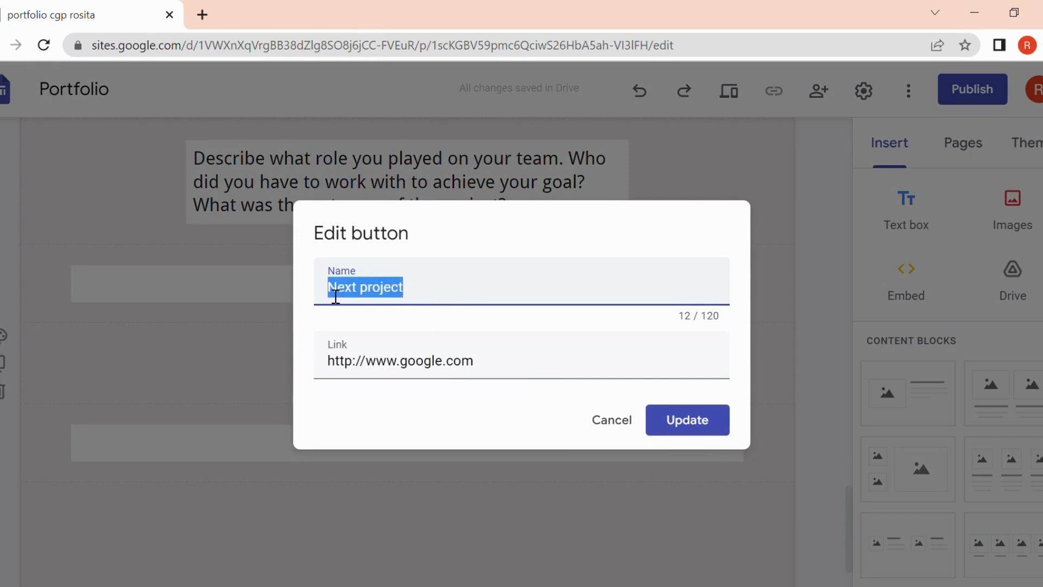
pyautogui.write('halaman ')
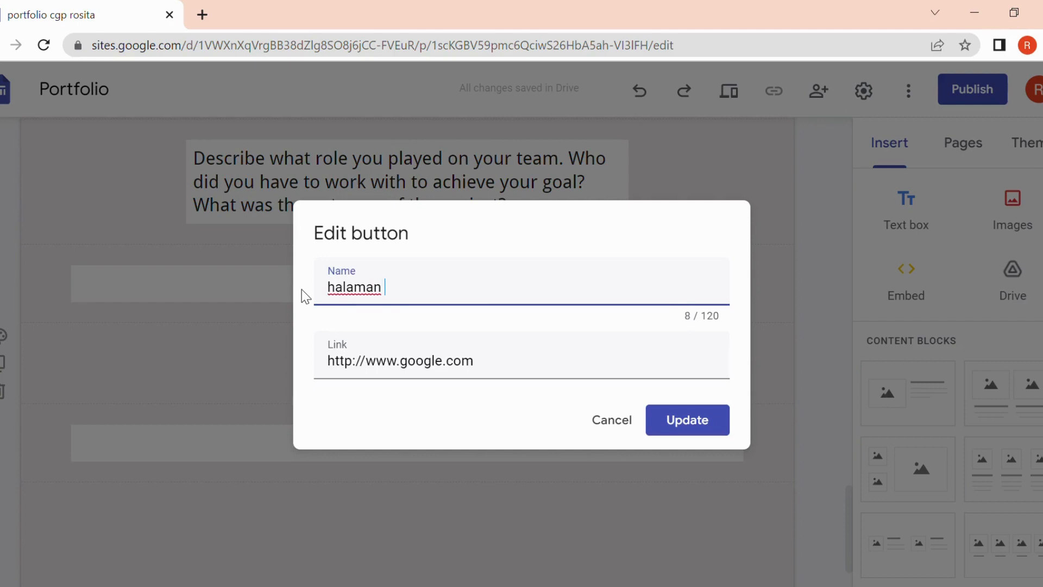
pyautogui.write('beri')
pyautogui.press('BackSpace')
pyautogui.press('BackSpace')
pyautogui.press('BackSpace')
pyautogui.press('BackSpace')
pyautogui.press('BackSpace')
pyautogui.press('BackSpace')
pyautogui.press('BackSpace')
pyautogui.press('BackSpace')
pyautogui.press('BackSpace')
pyautogui.press('BackSpace')
pyautogui.press('BackSpace')
pyautogui.press('BackSpace')
pyautogui.write('beriktnya')
pyautogui.press('Left')
pyautogui.press('Left')
pyautogui.write('u')
# - Point the berikutnya button's link to the modul 1.2 page and save it
pyautogui.click(503, 373)
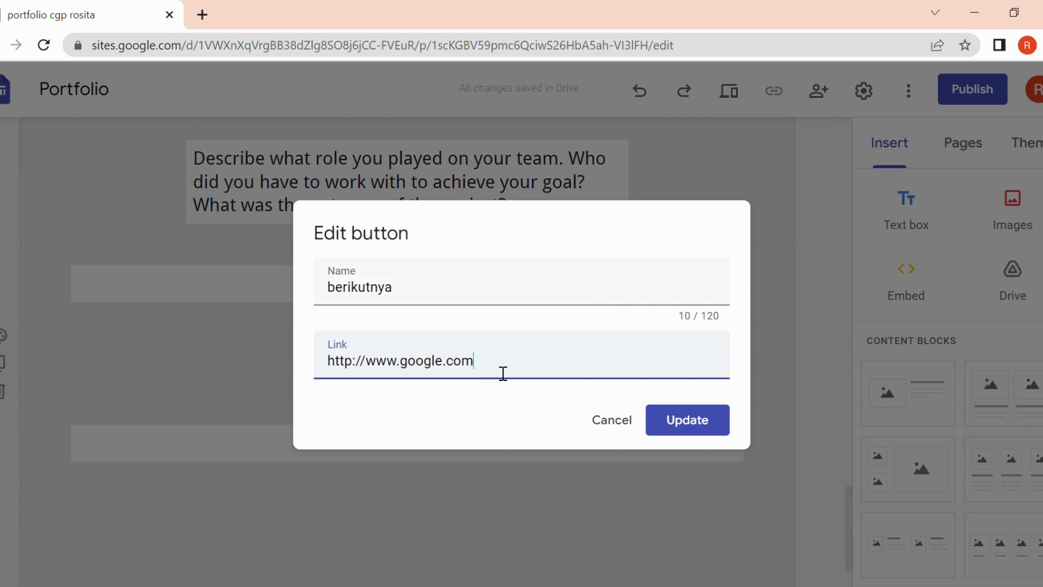
pyautogui.moveTo(493, 373); pyautogui.dragTo(309, 370)
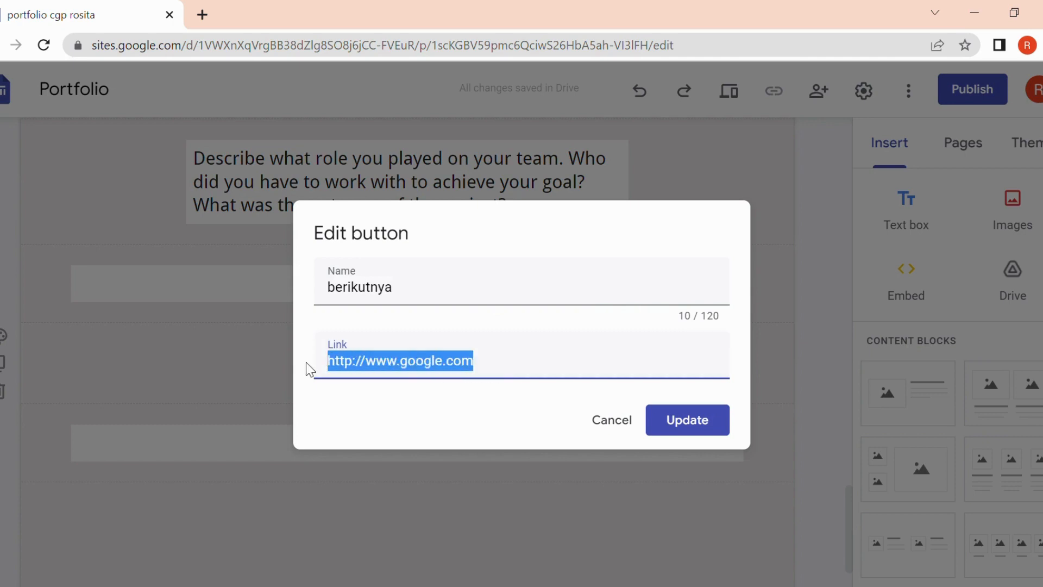
pyautogui.write('mod')
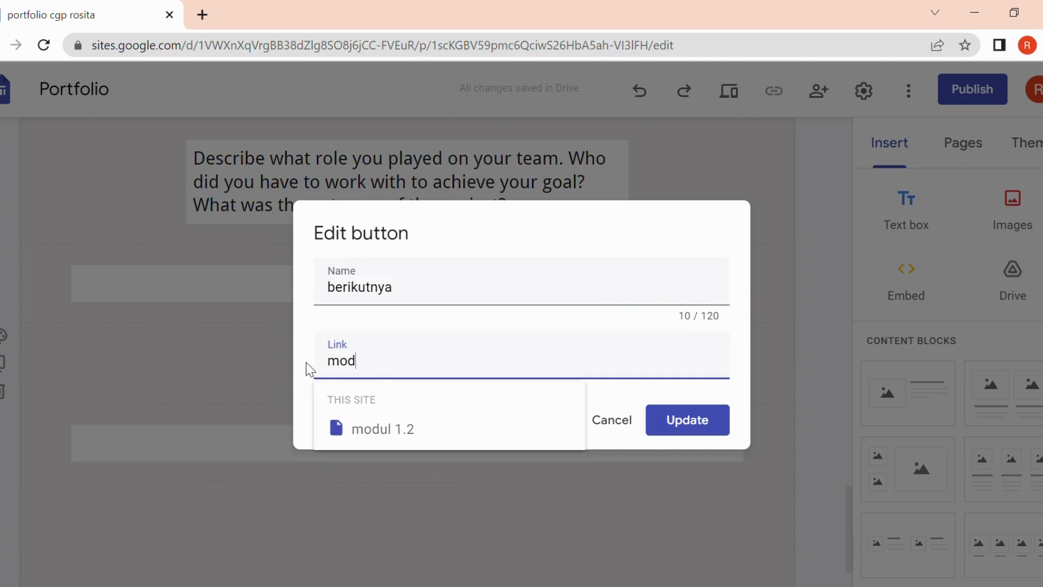
pyautogui.click(370, 438)
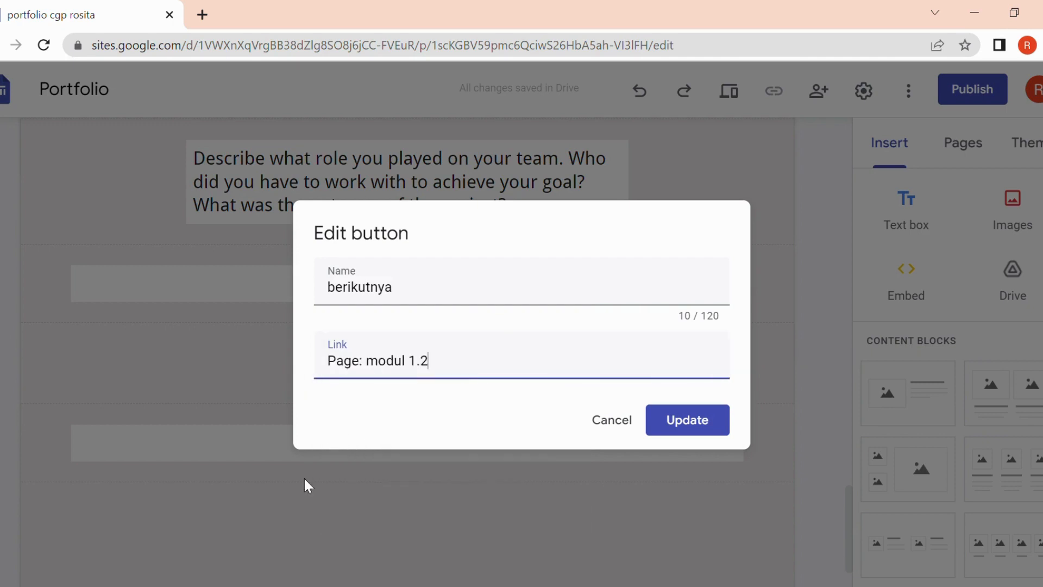
pyautogui.click(704, 426)
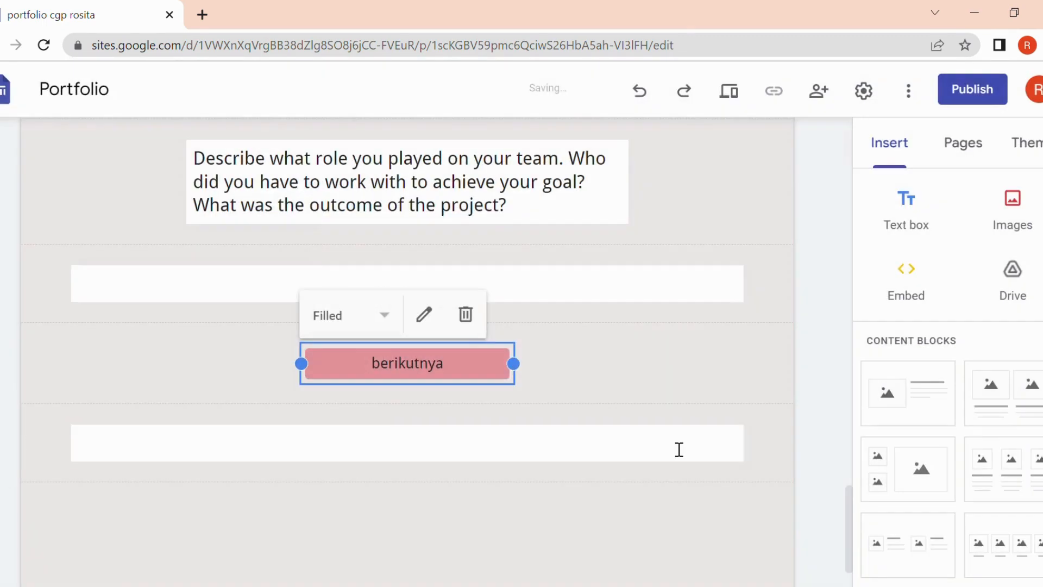
# - Preview the site, check that berikutnya opens modul 1.2, then return to the editor
pyautogui.click(764, 347)
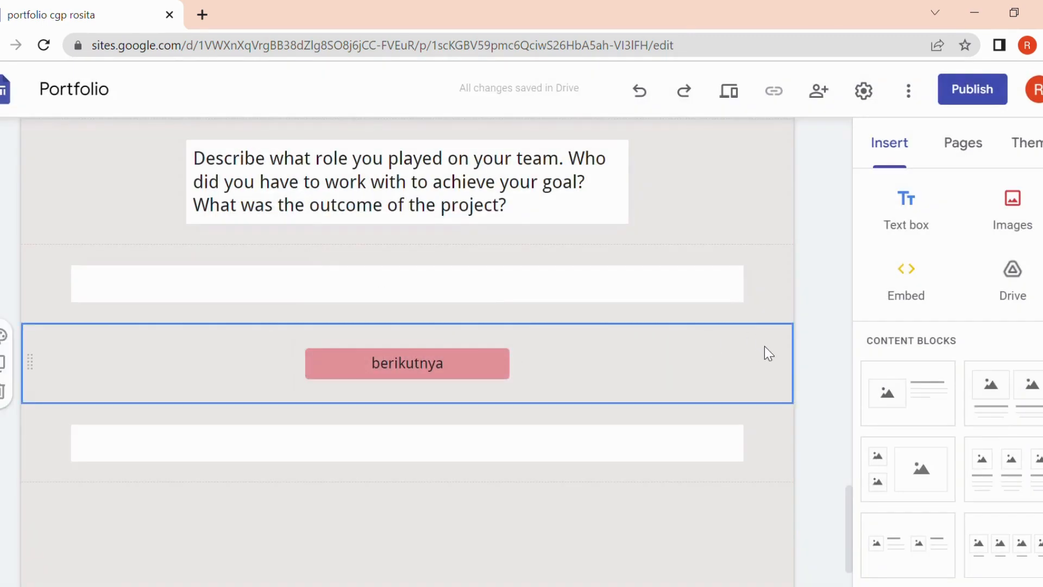
pyautogui.click(730, 92)
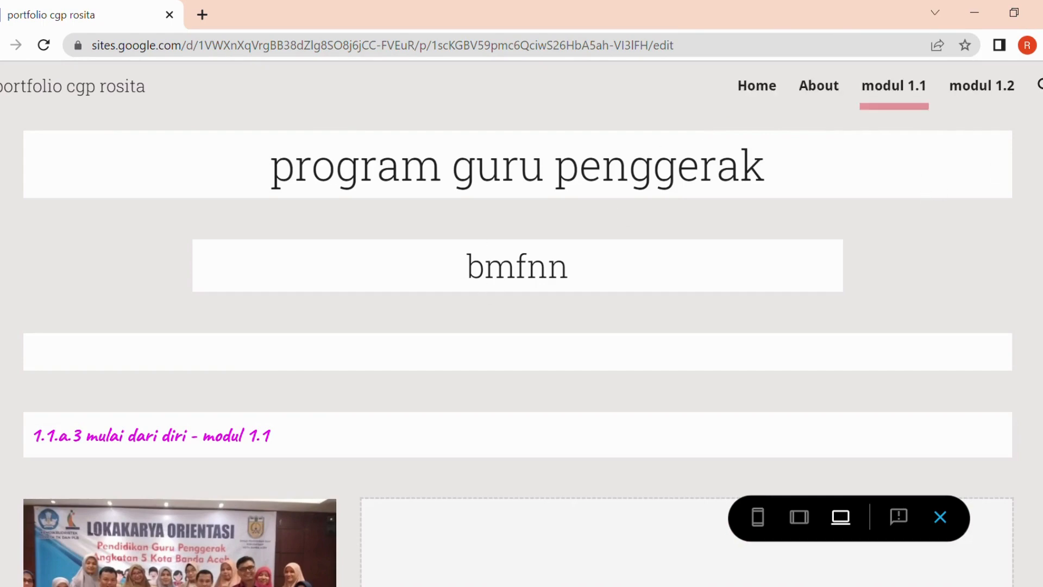
pyautogui.scroll(-7, 522, 325)
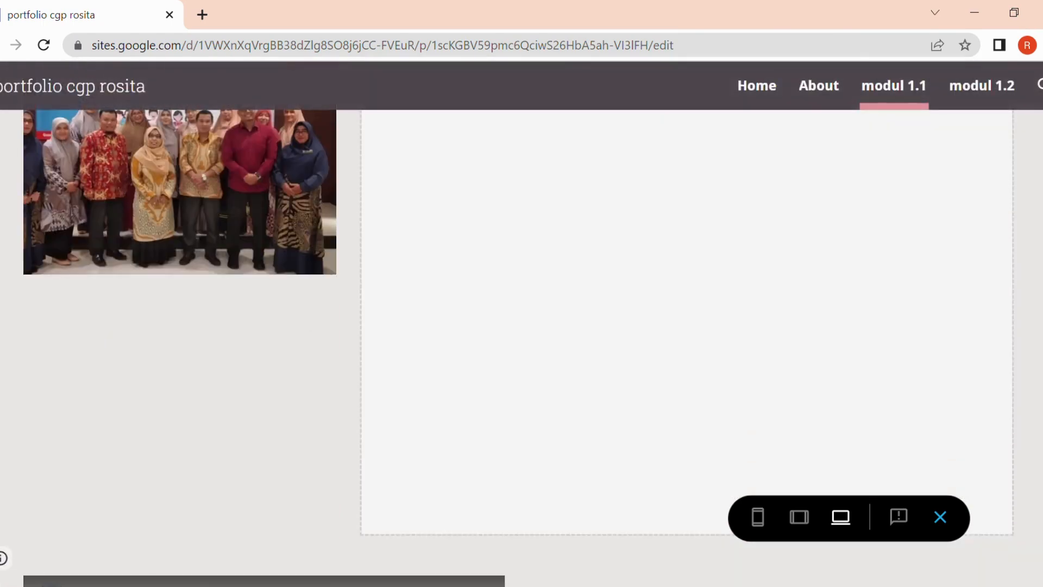
pyautogui.scroll(-15, 1029, 583)
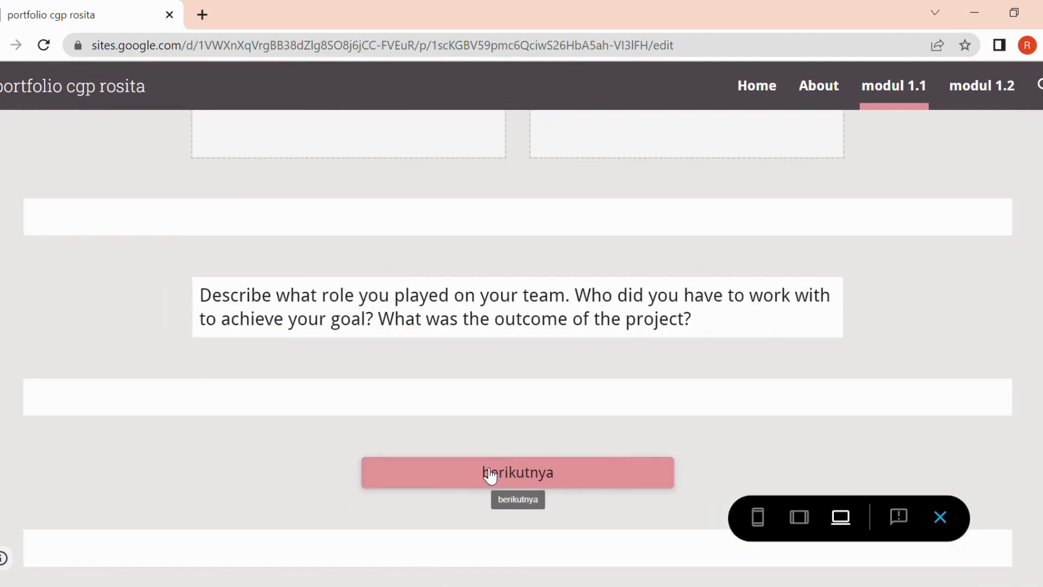
pyautogui.click(482, 478)
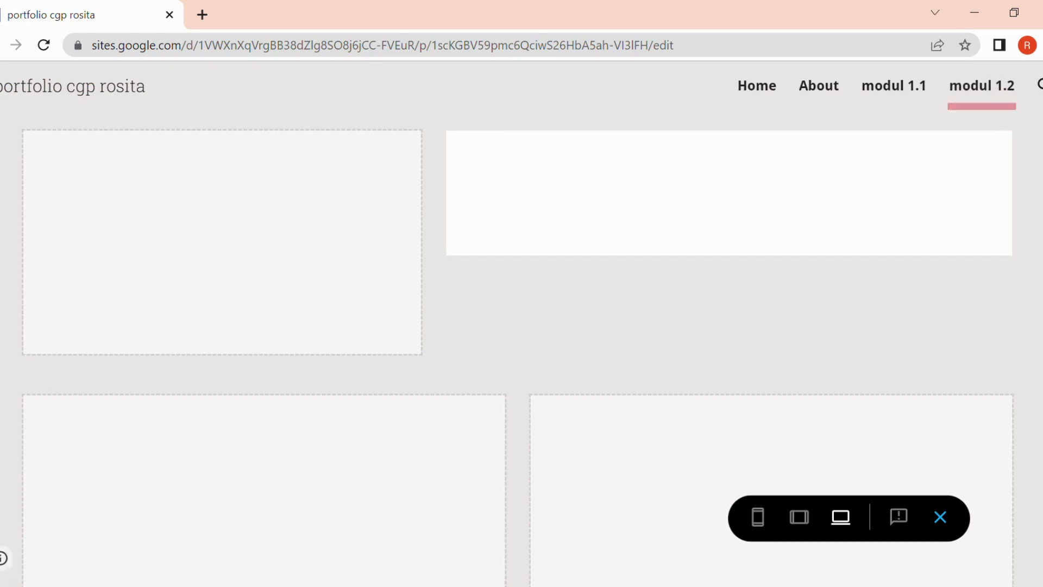
pyautogui.scroll(-10, 521, 326)
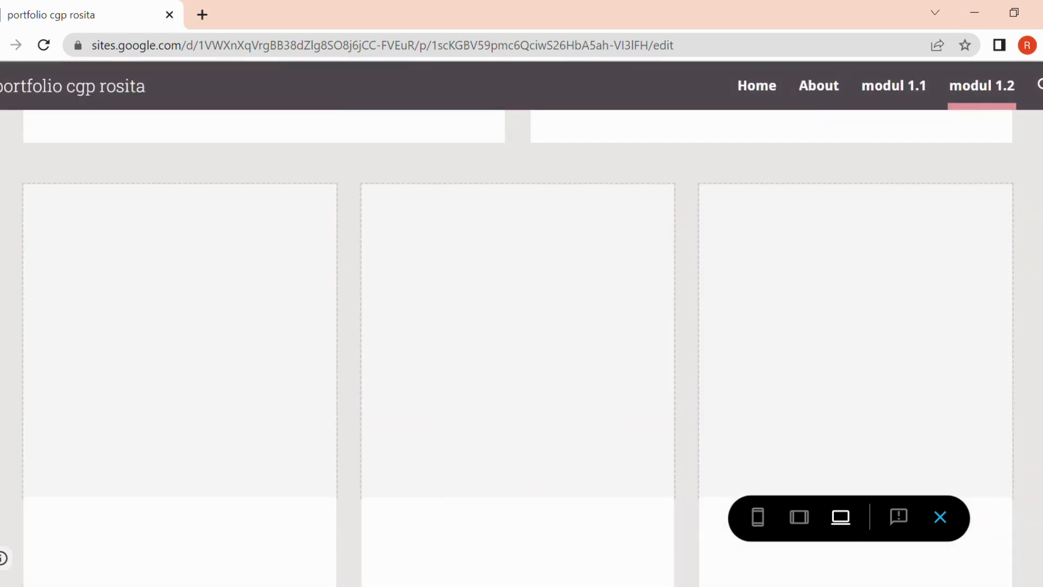
pyautogui.scroll(6, 521, 326)
pyautogui.scroll(4, 522, 326)
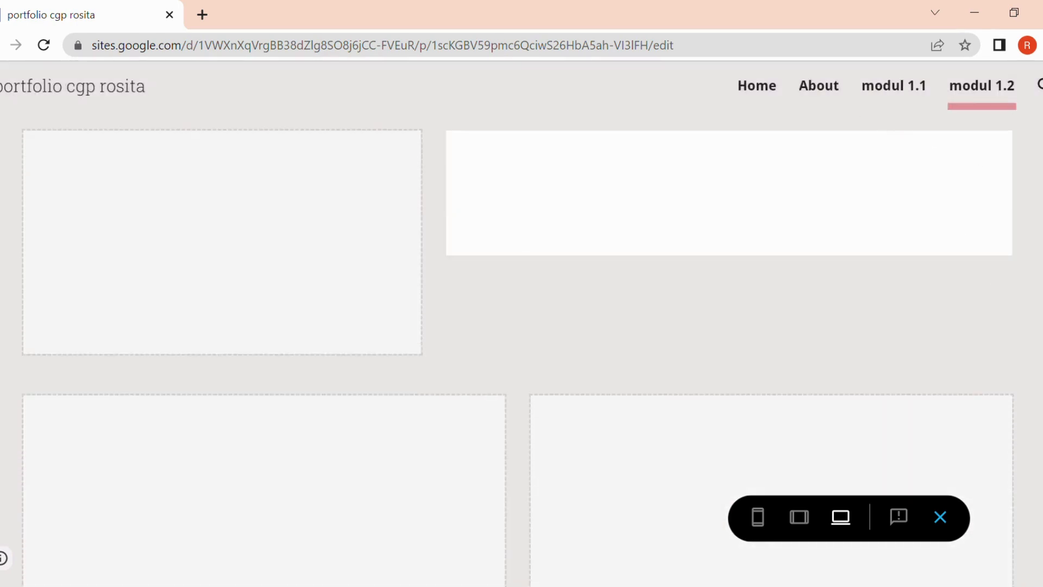
pyautogui.scroll(-6, 522, 325)
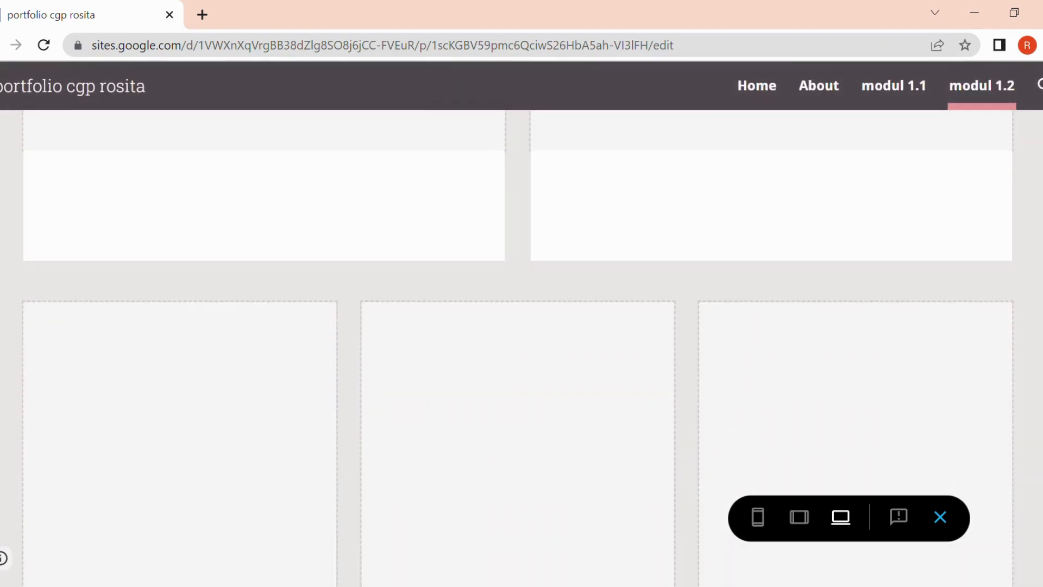
pyautogui.click(943, 514)
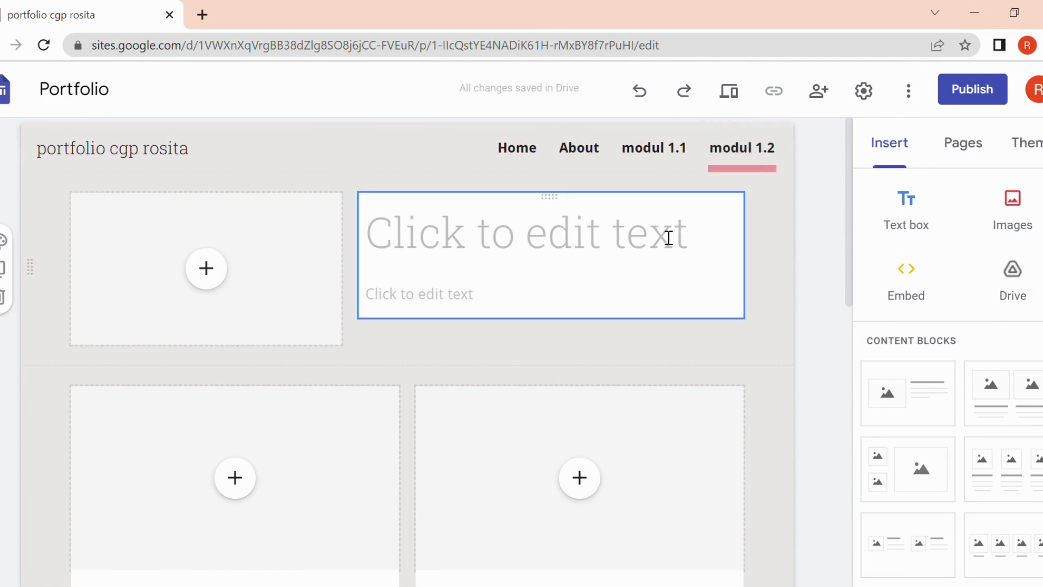
# - Publish the portfolio site at the web address portfoliocgprosita
pyautogui.click(972, 90)
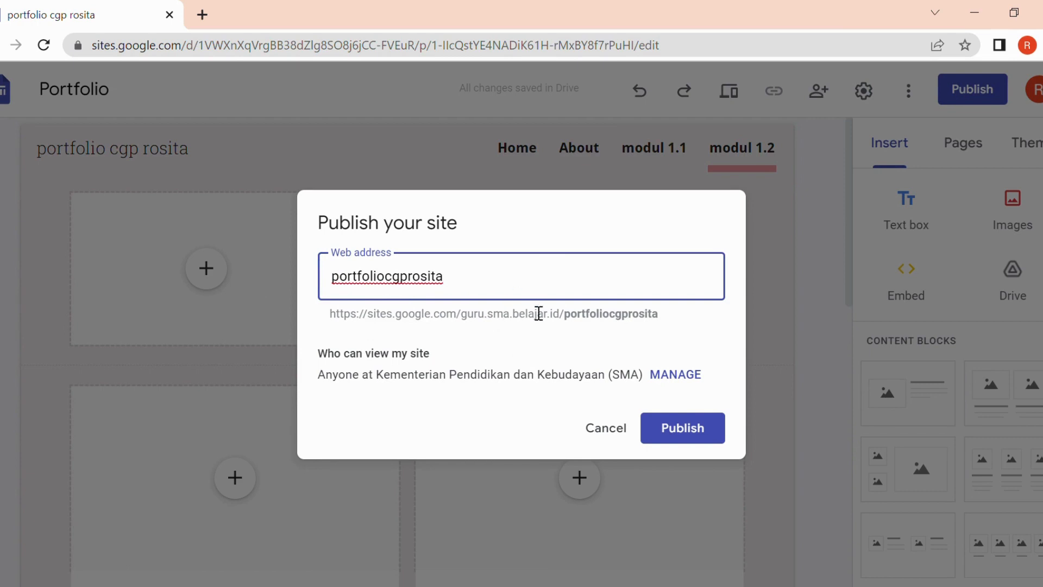
pyautogui.click(679, 376)
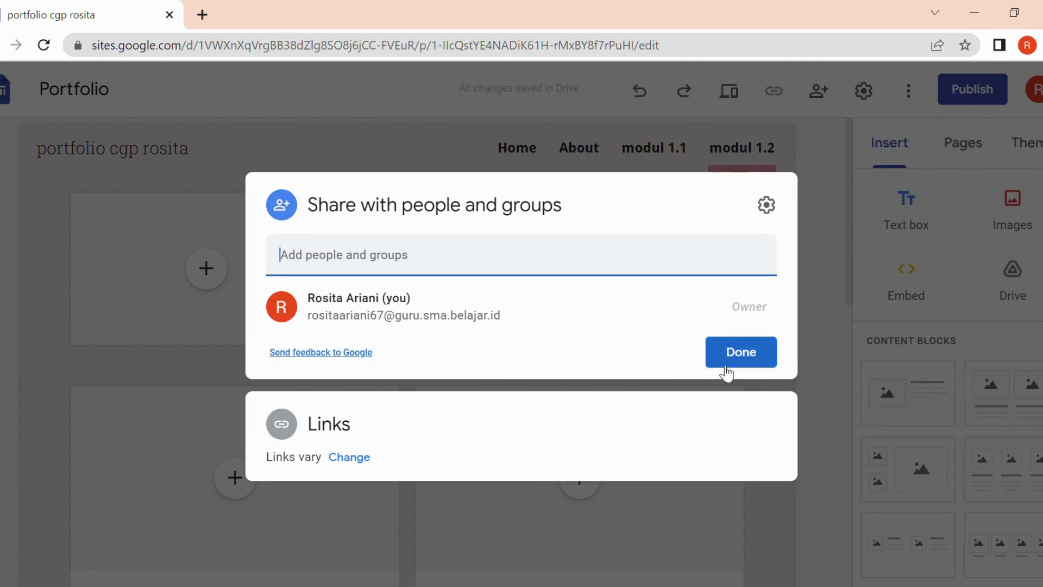
pyautogui.click(752, 359)
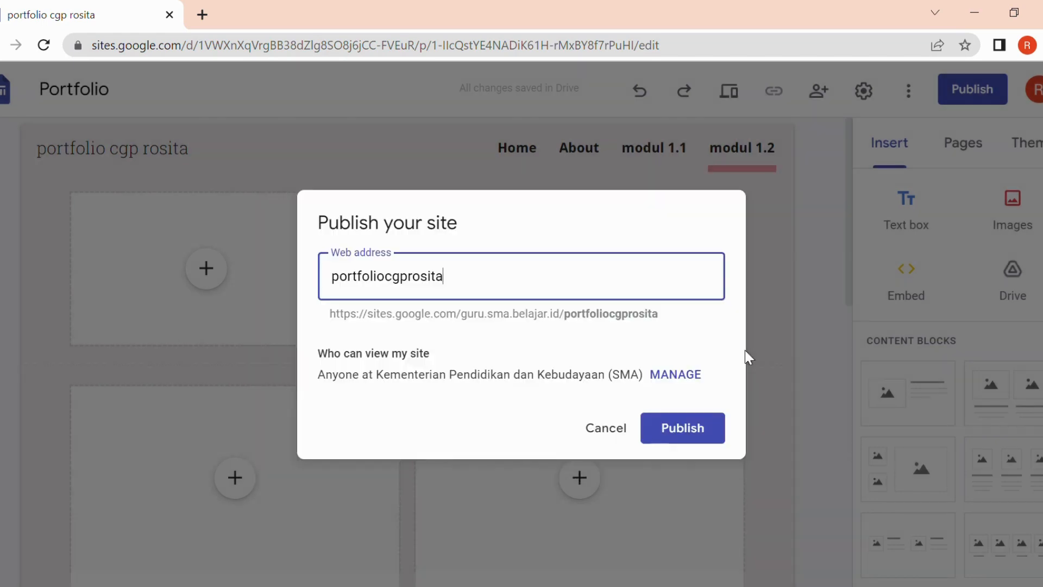
pyautogui.click(685, 435)
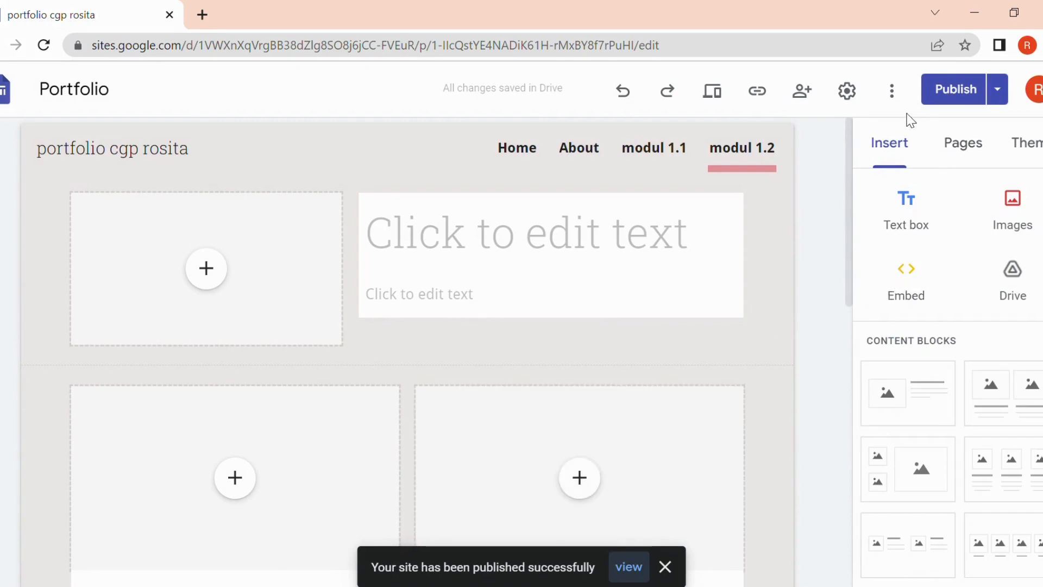
pyautogui.click(848, 96)
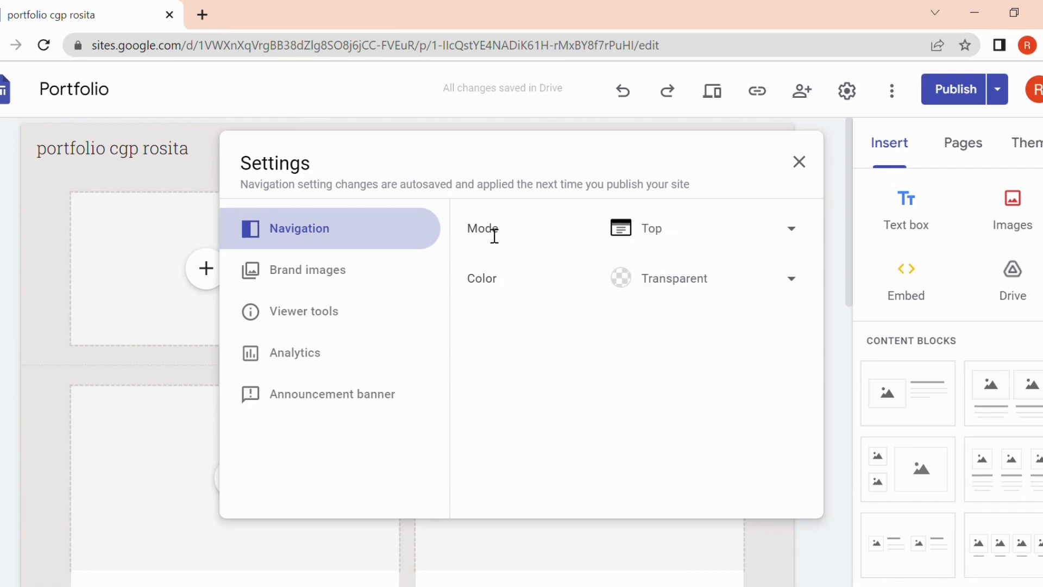
# - Turn off 'Editors must review changes' in the publish settings and save
pyautogui.click(802, 165)
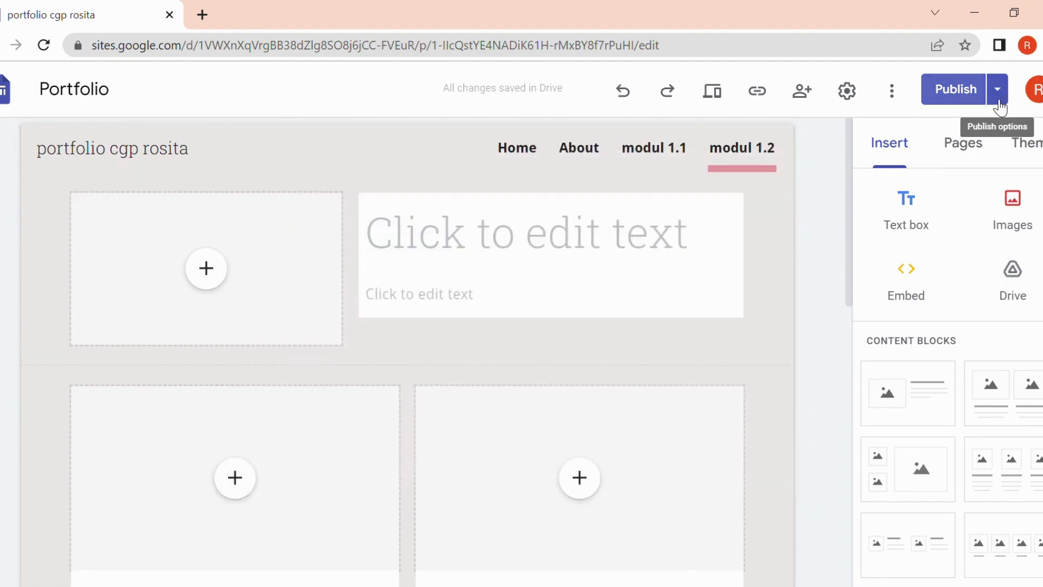
pyautogui.click(1000, 98)
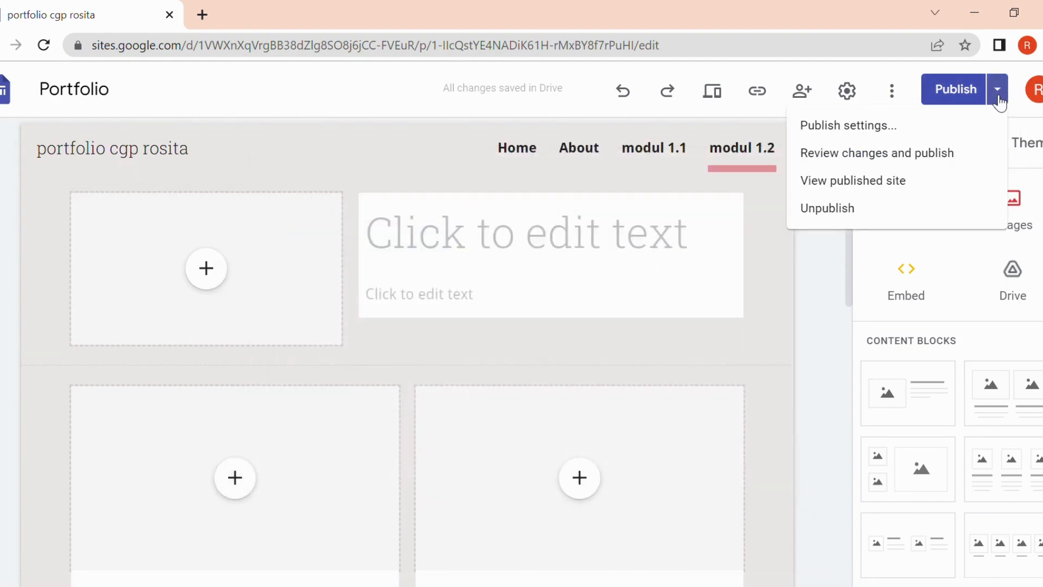
pyautogui.click(859, 131)
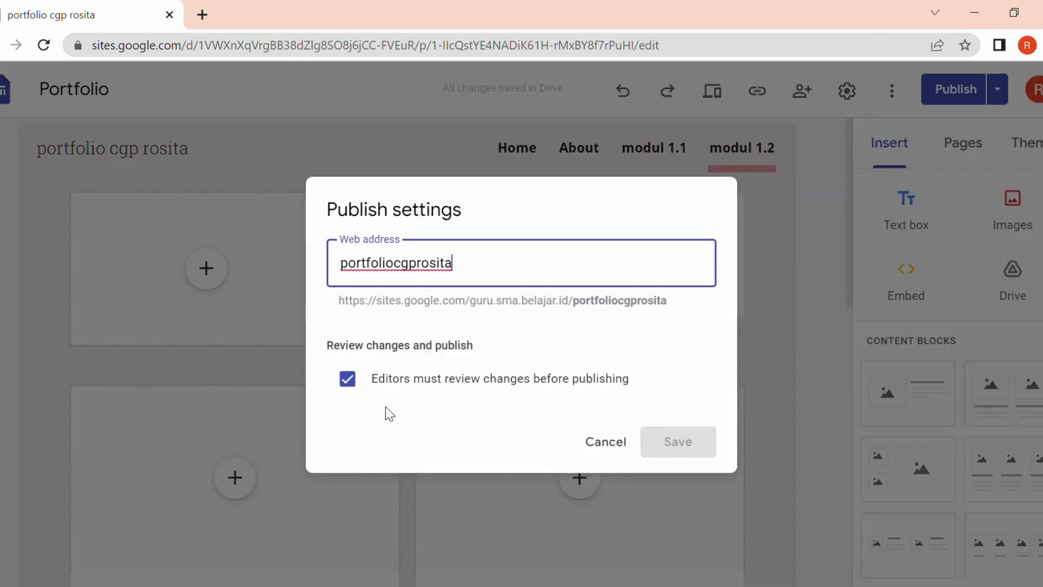
pyautogui.click(352, 383)
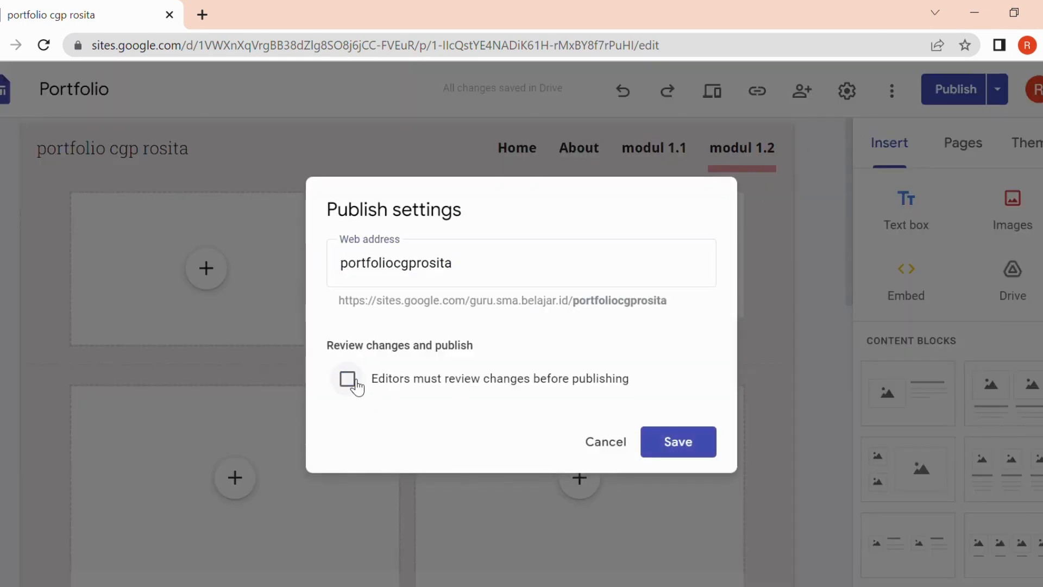
pyautogui.click(680, 447)
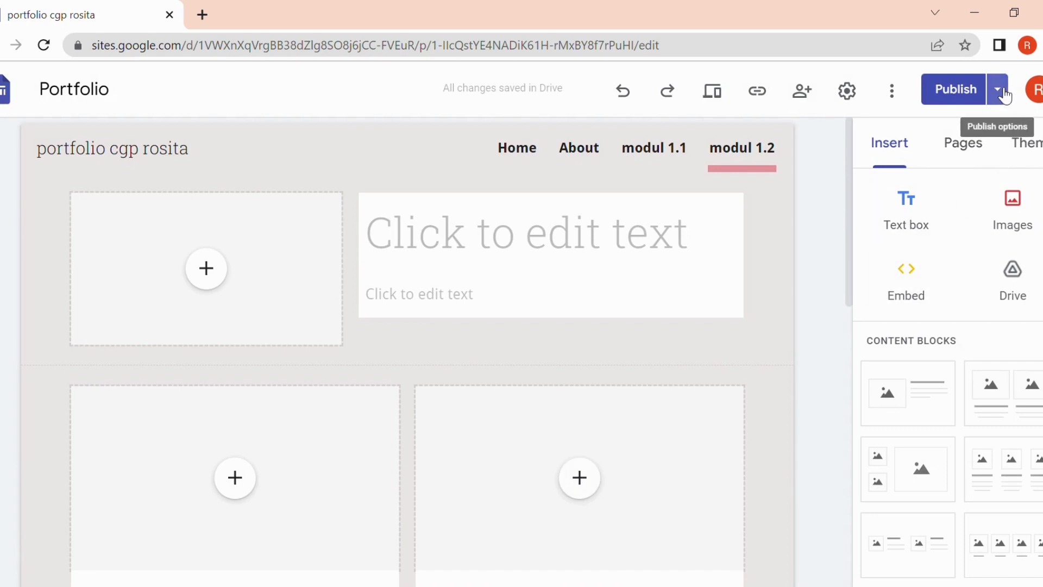
# - Unpublish the portfolio site
pyautogui.click(1003, 93)
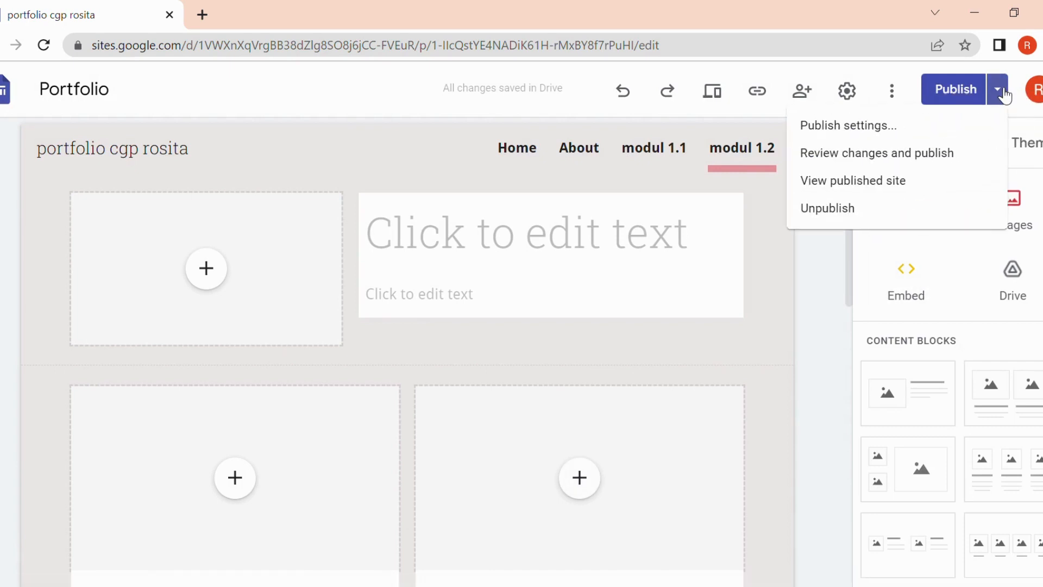
pyautogui.click(834, 212)
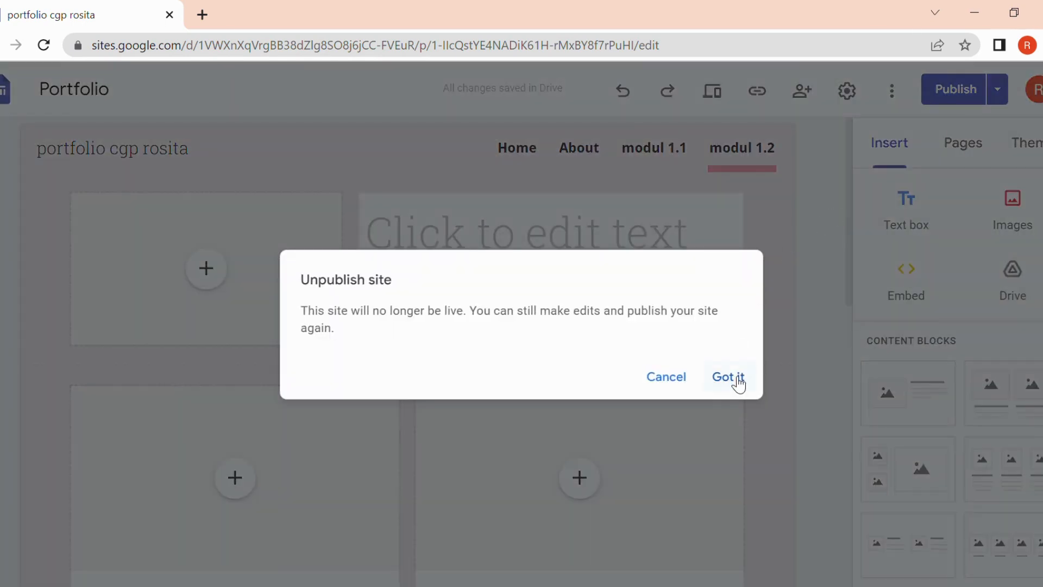
pyautogui.click(737, 379)
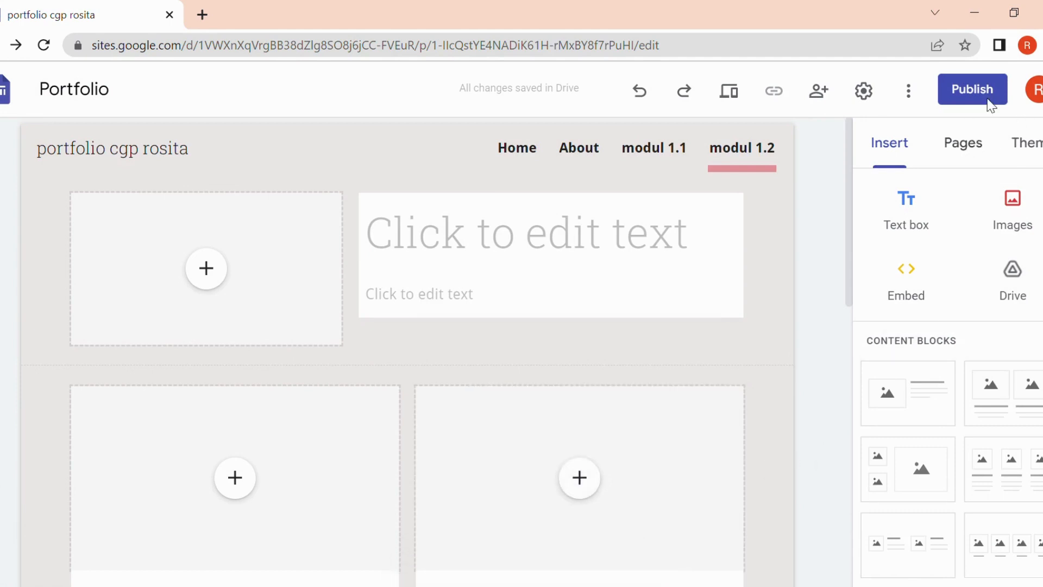
# - Set the published site's link access to Public and republish at portfoliocgprosita
pyautogui.click(915, 100)
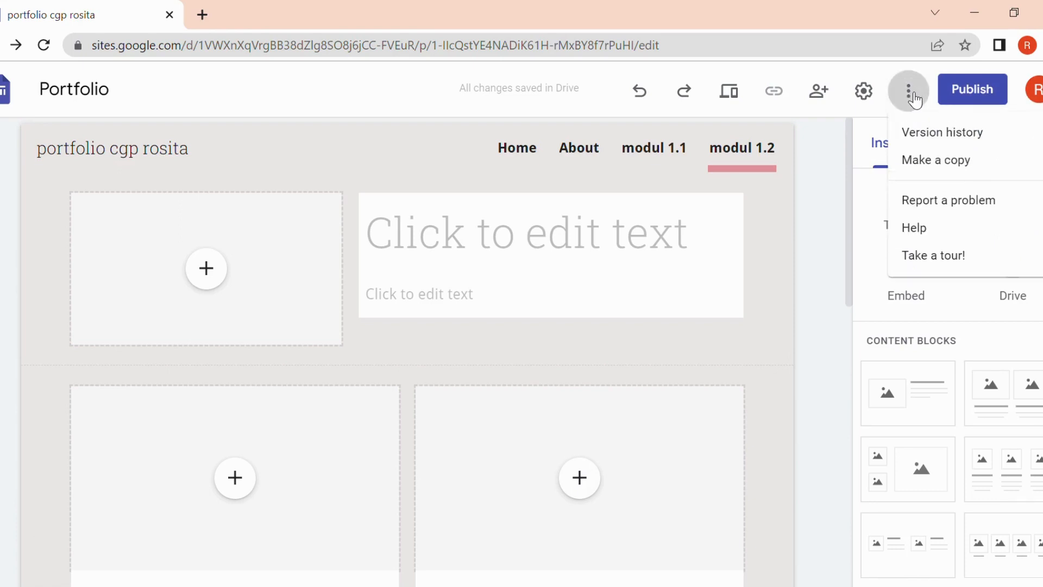
pyautogui.click(974, 101)
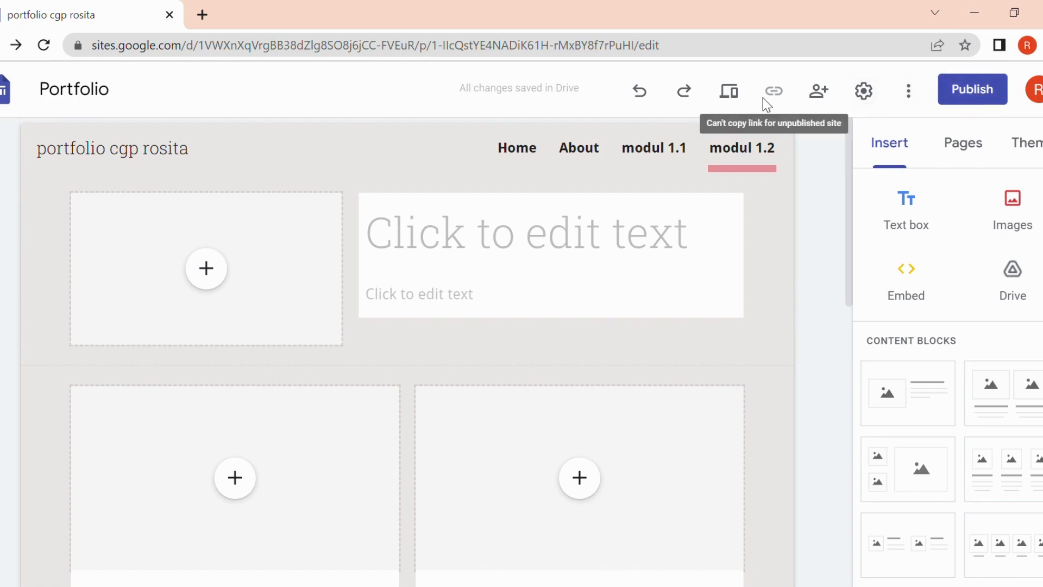
pyautogui.click(963, 96)
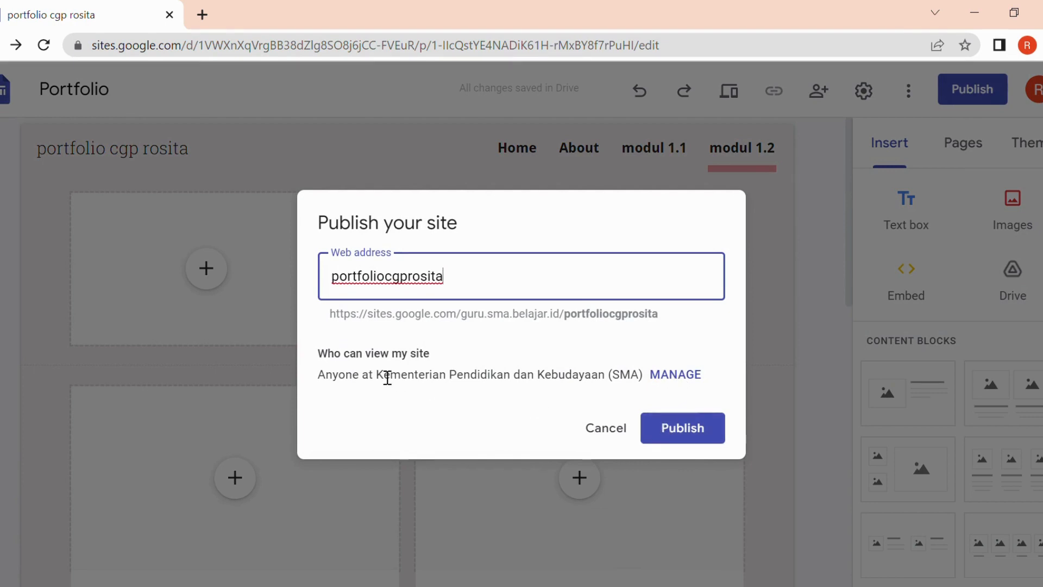
pyautogui.click(361, 359)
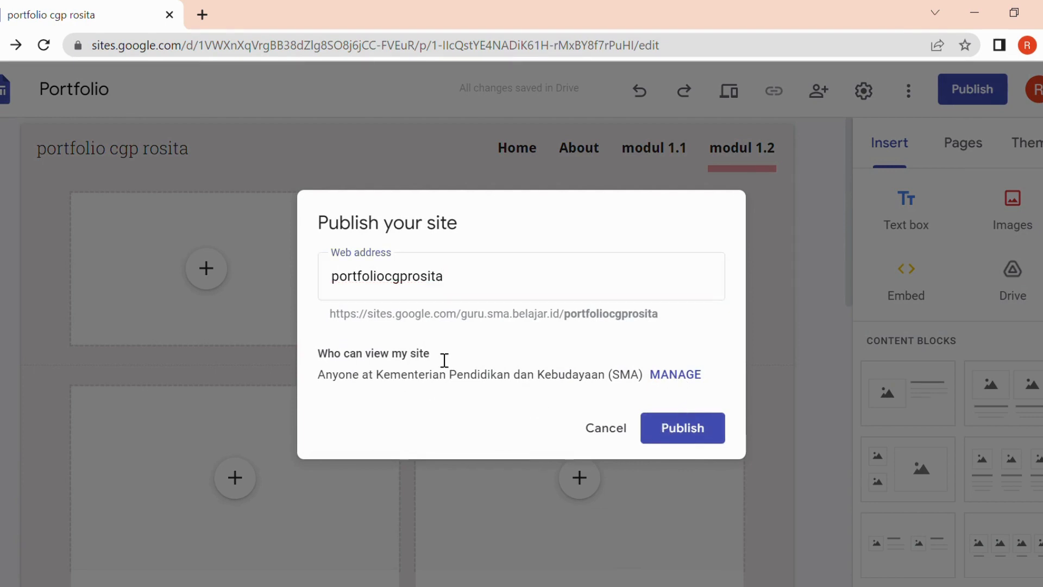
pyautogui.click(689, 387)
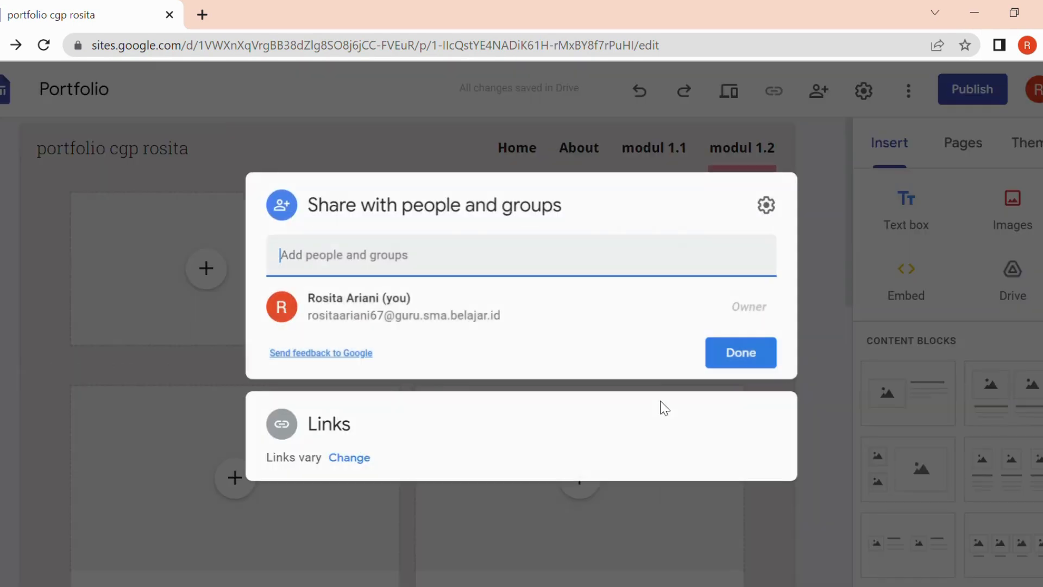
pyautogui.click(278, 424)
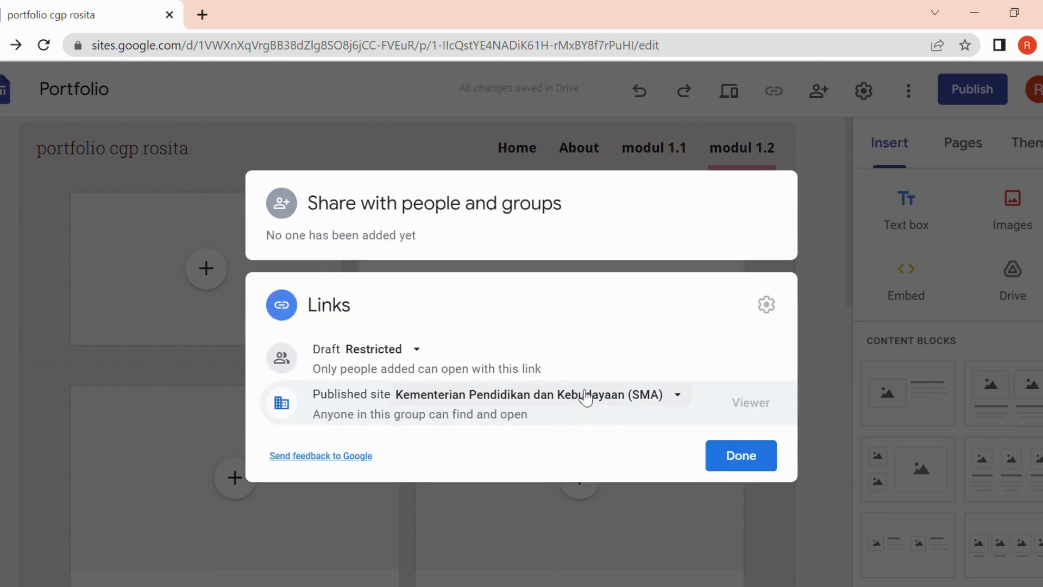
pyautogui.click(679, 395)
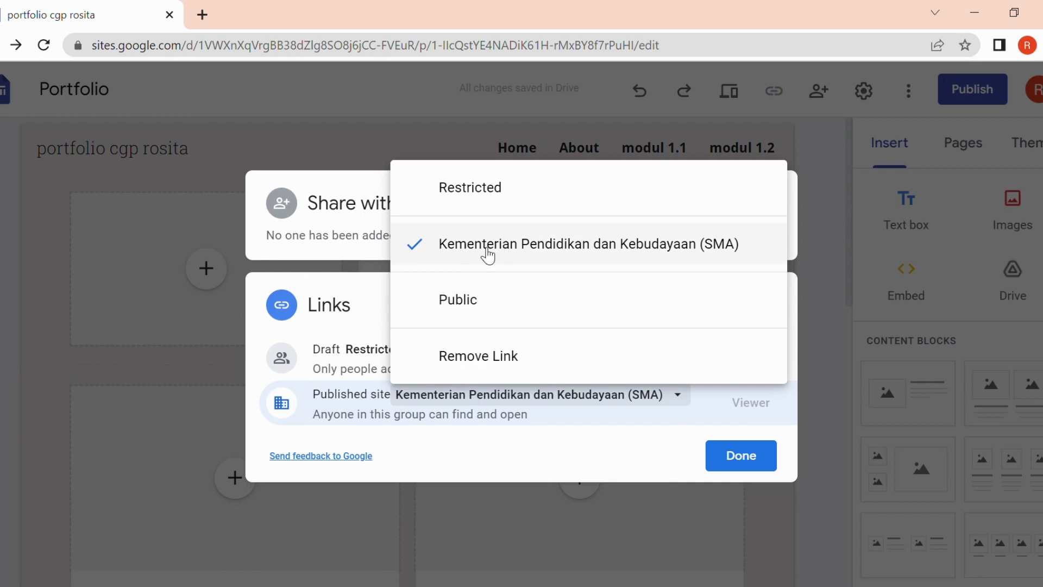
pyautogui.click(439, 300)
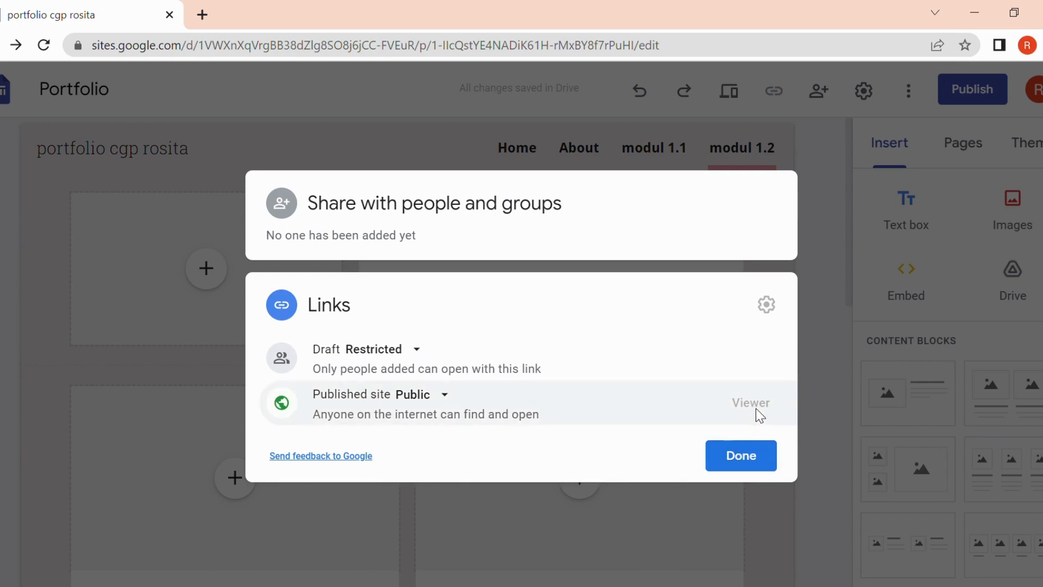
pyautogui.click(747, 456)
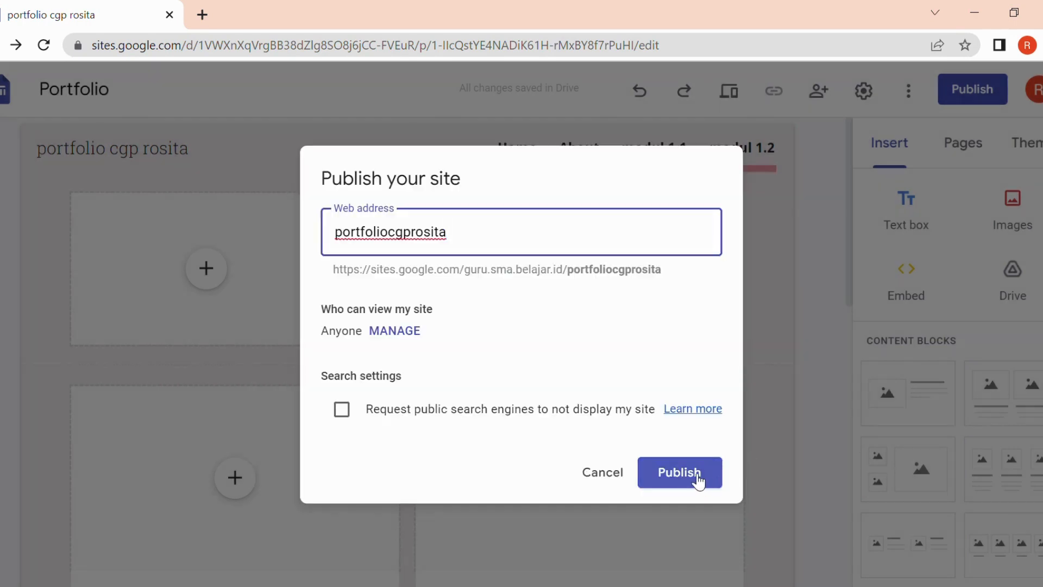
pyautogui.click(695, 477)
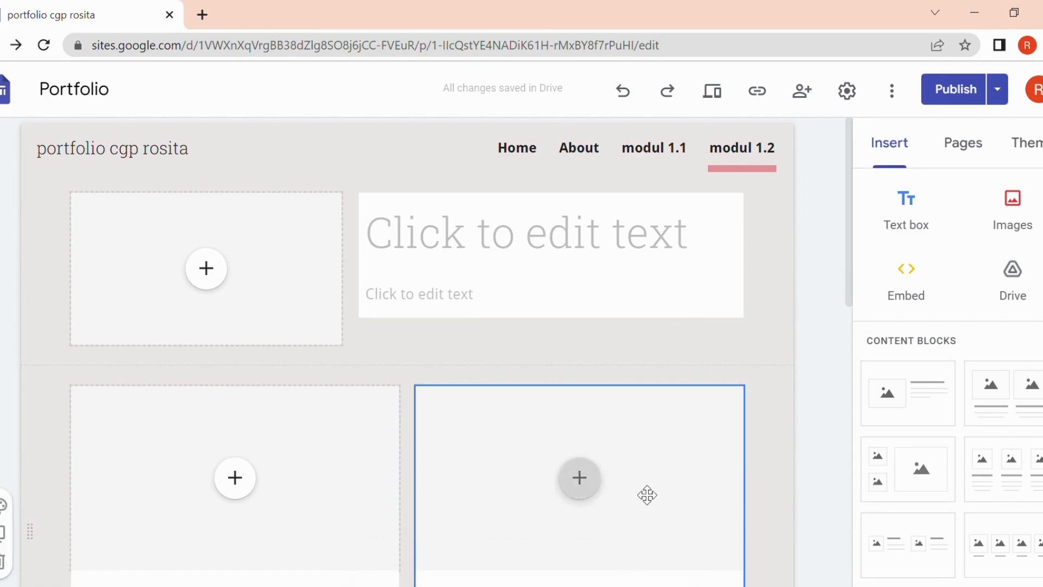
# - Copy the published portfoliocgprosita site link from the toolbar
pyautogui.click(758, 91)
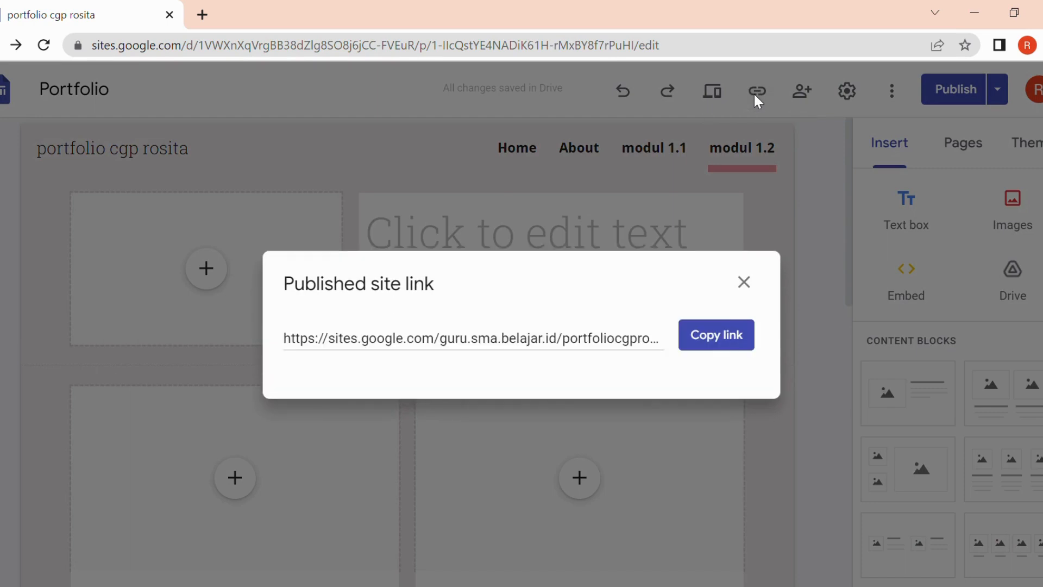
pyautogui.click(723, 344)
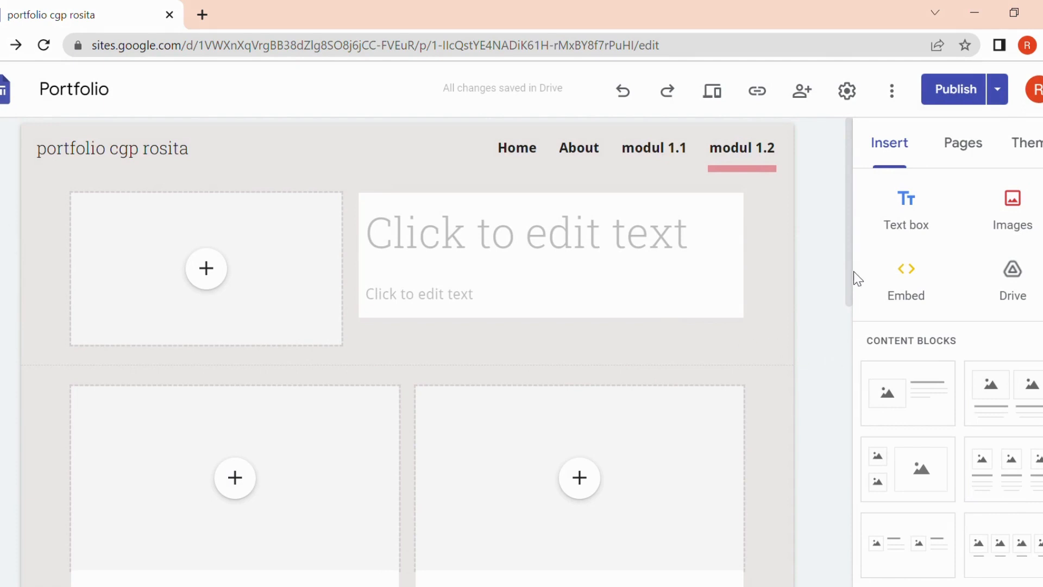
pyautogui.moveTo(853, 277); pyautogui.dragTo(845, 203)
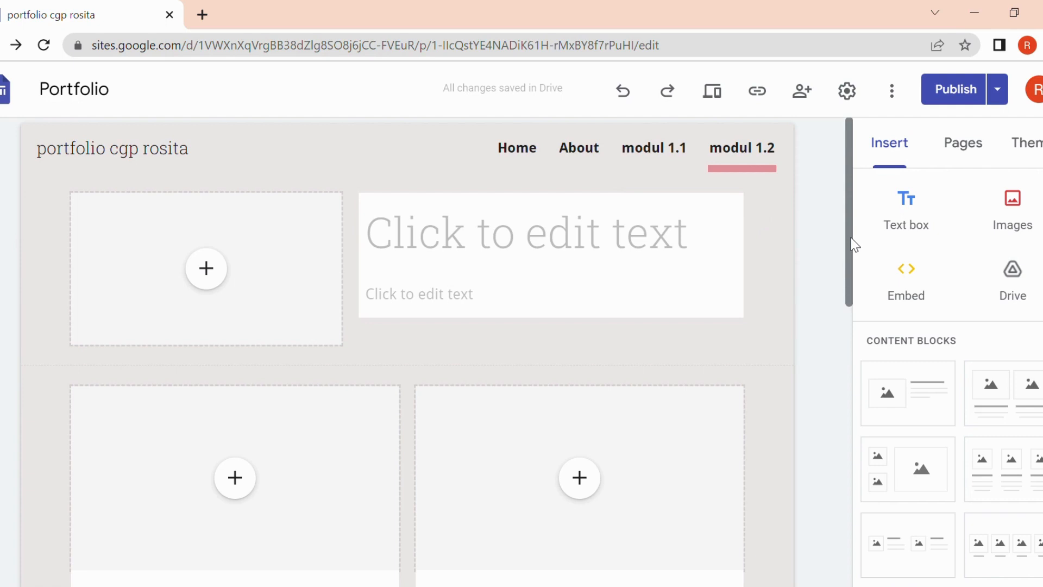
pyautogui.moveTo(853, 240); pyautogui.dragTo(845, 220)
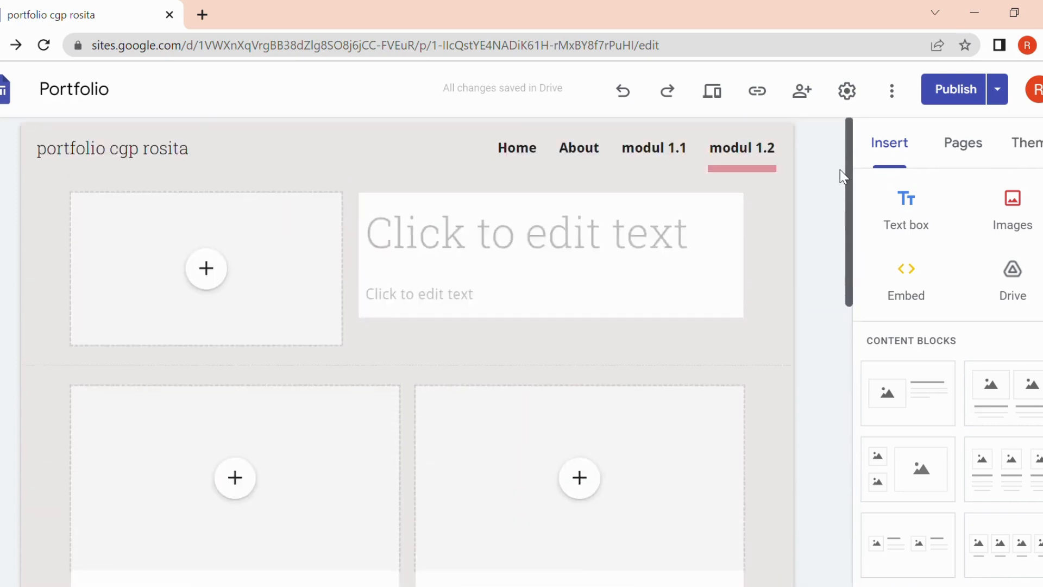